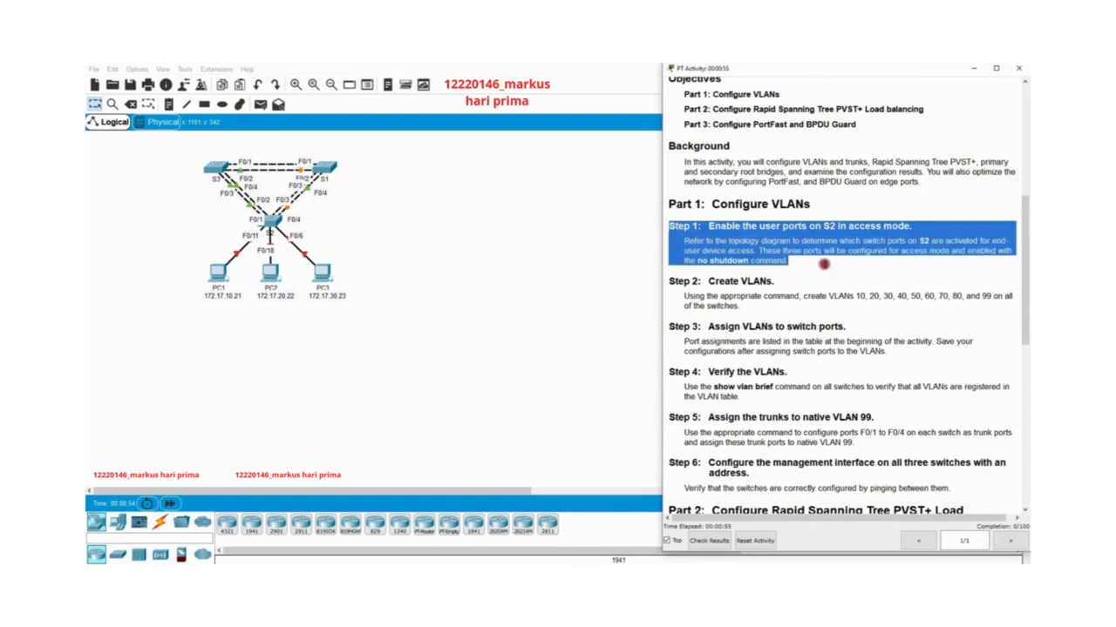
Open switch S2's command line interface and bring up its command prompt.
left_click(828, 266)
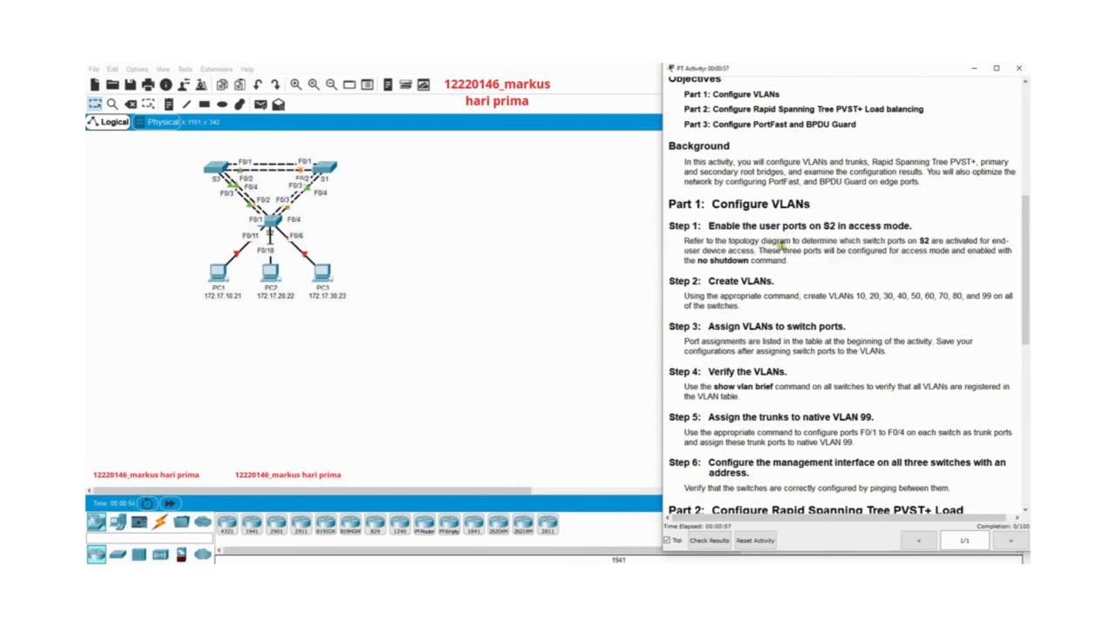
left_click(286, 225)
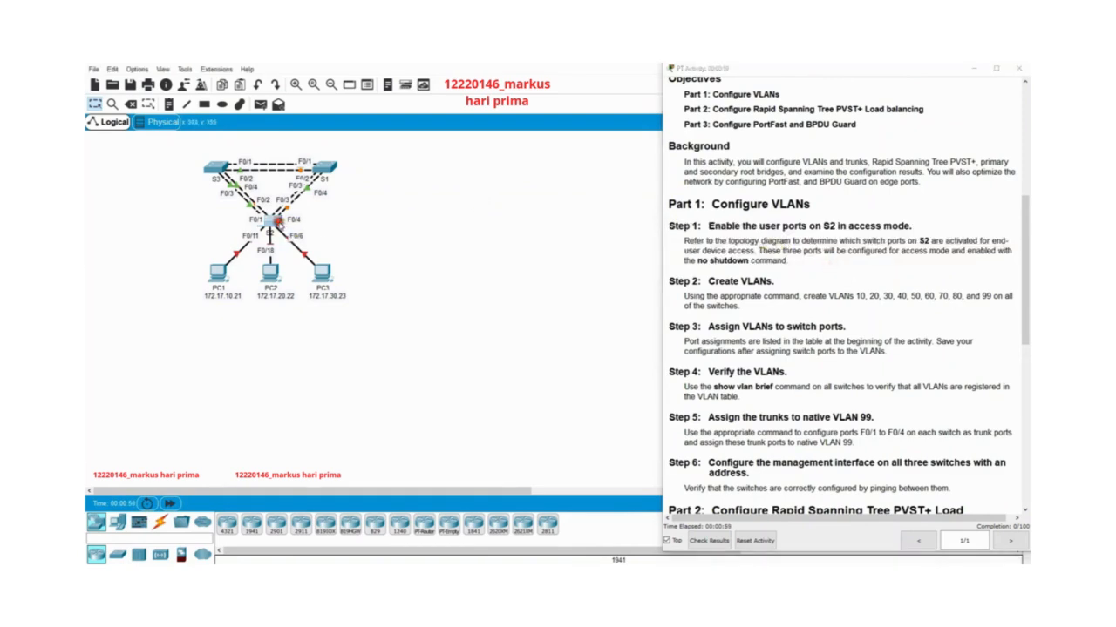
left_click_drag(571, 171, 494, 172)
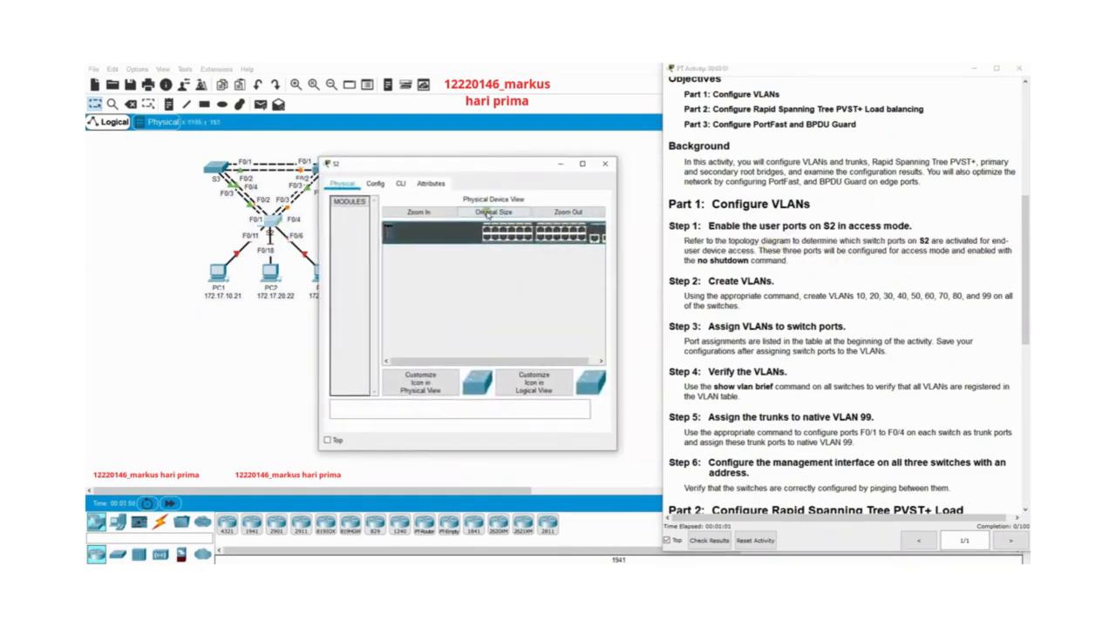
left_click(401, 184)
key("Return")
key("Return")
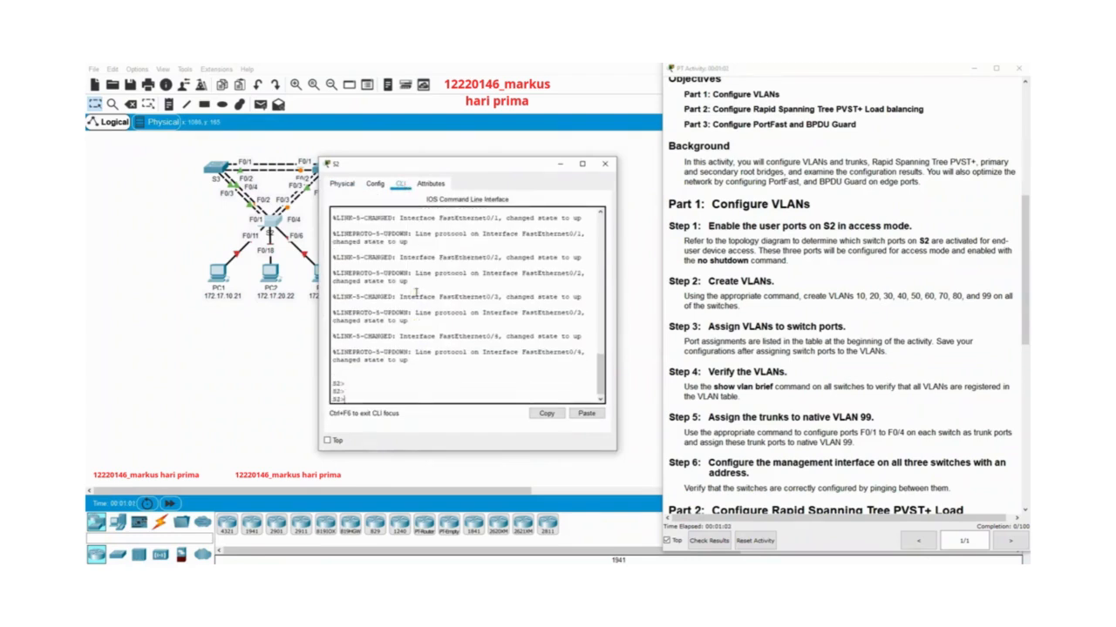
Enter privileged mode and then global configuration mode on S2.
type("enable")
key("Return")
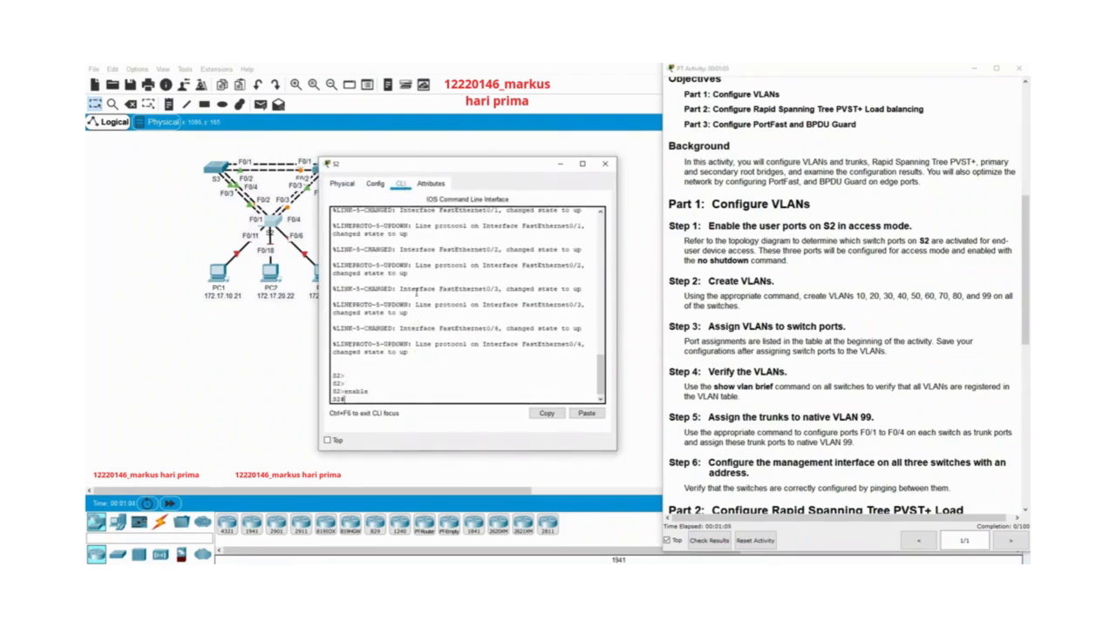
type("con")
key("Tab")
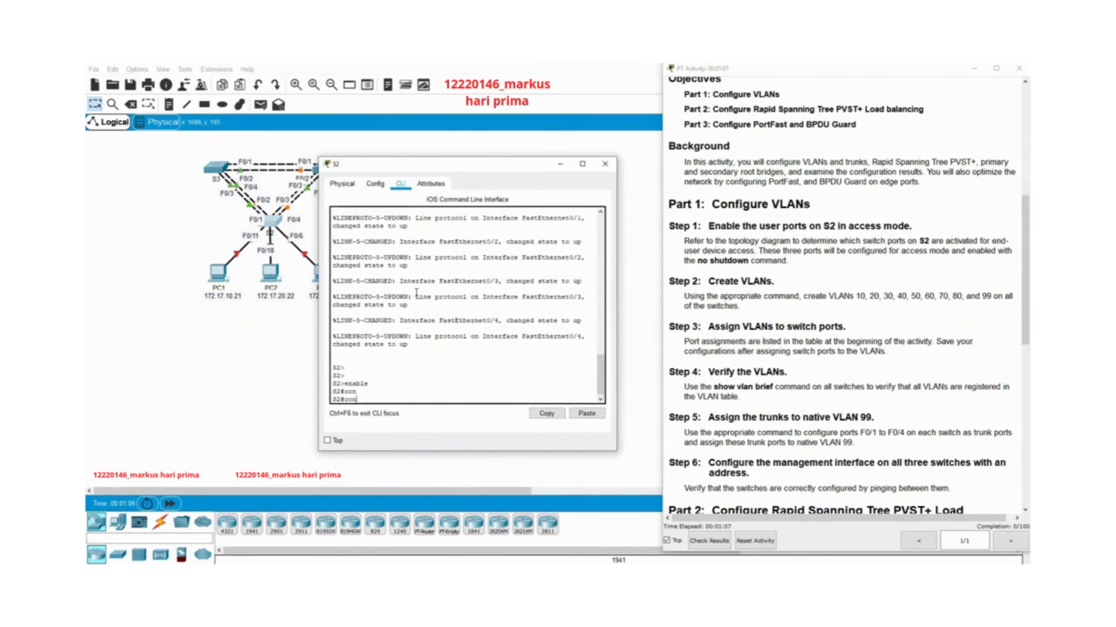
type("f t")
key("Return")
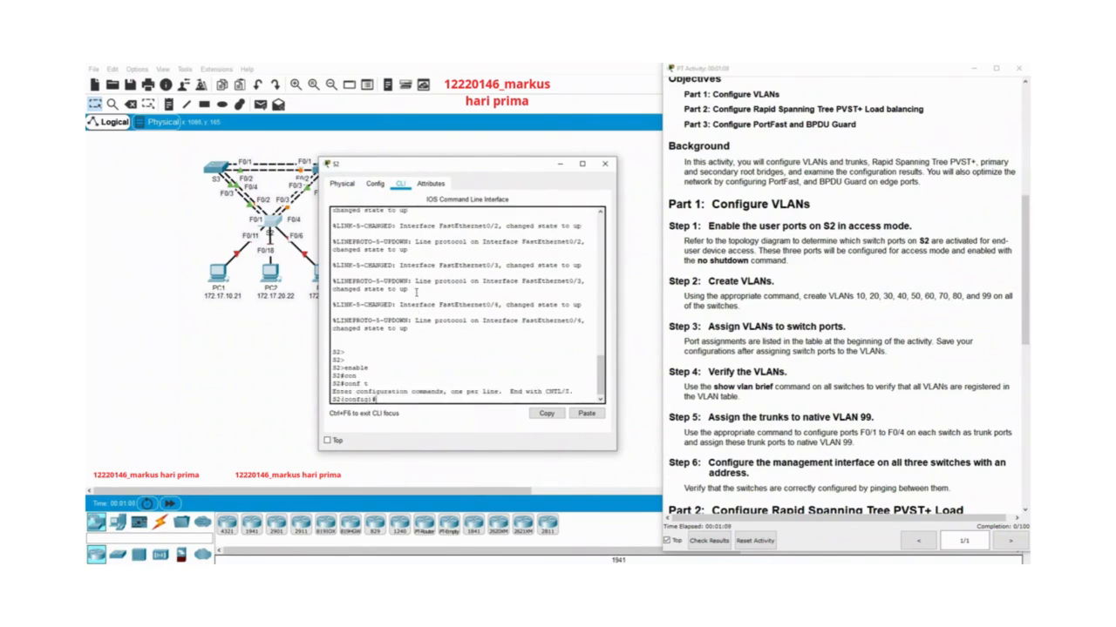
Set S2's interface f0/11 to switchport access mode.
type("in")
key("Tab")
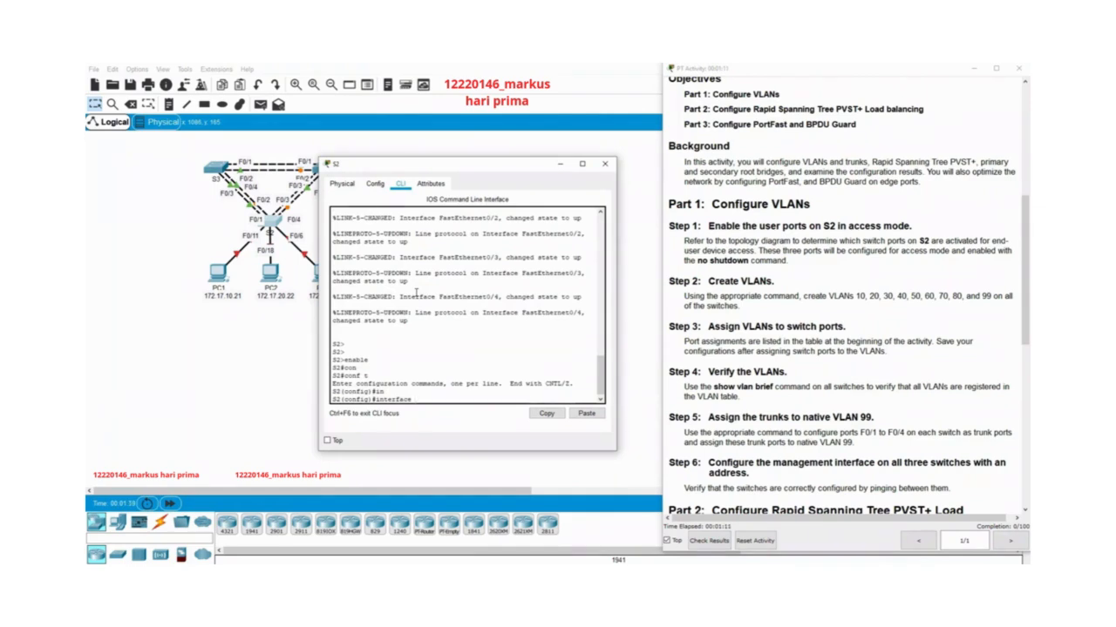
type("f0/11")
key("Return")
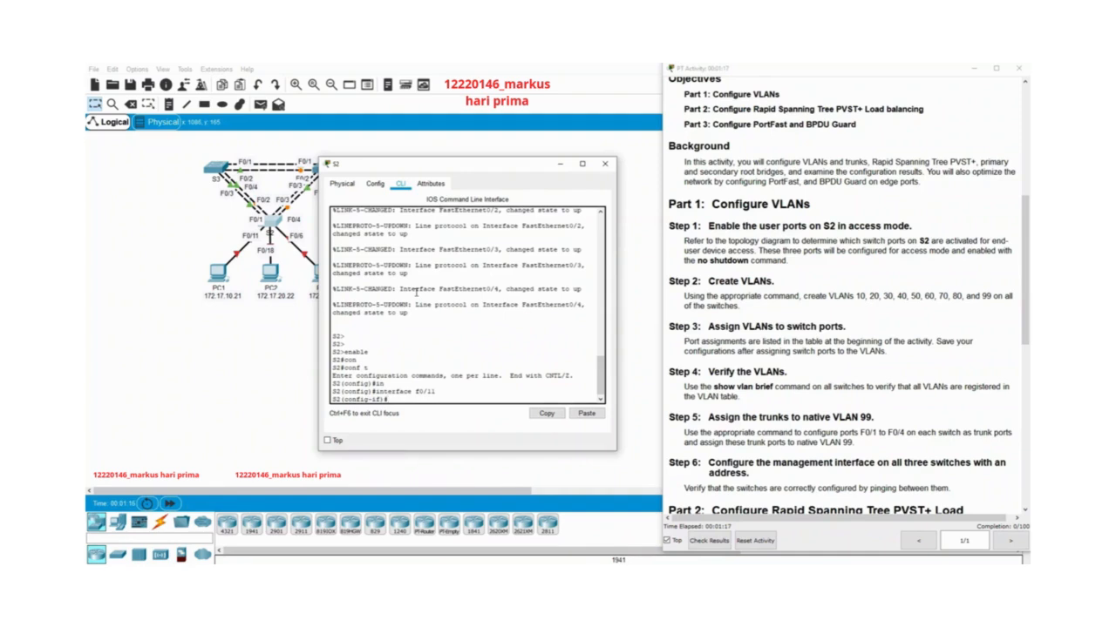
type("sw")
key("Tab")
type("m")
key("Tab")
type("a")
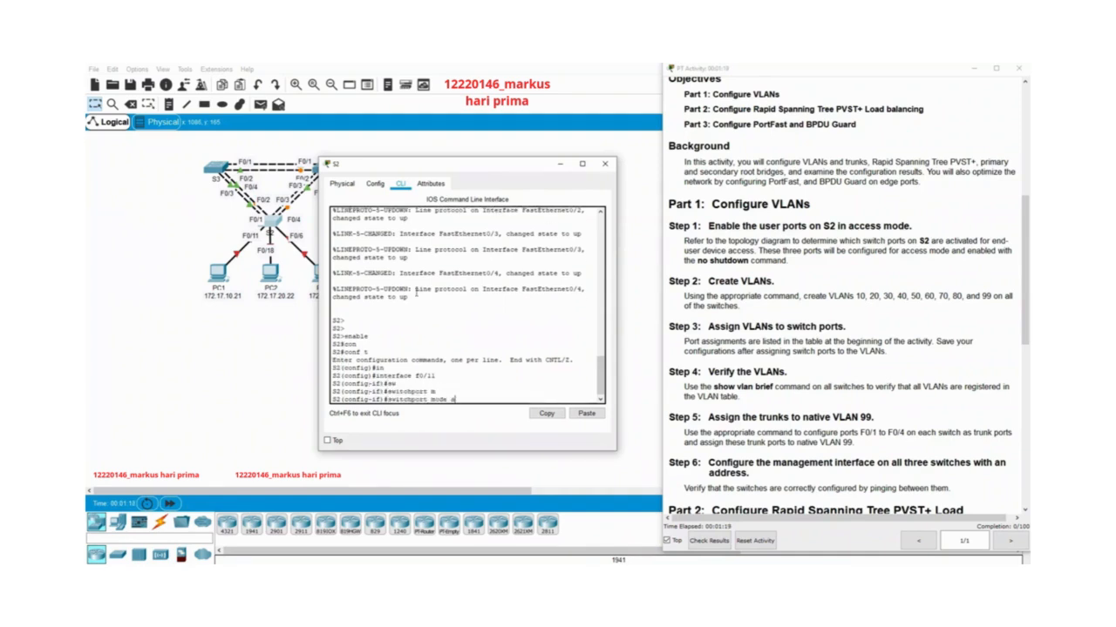
key("Tab")
key("Return")
type("sw")
key("Tab")
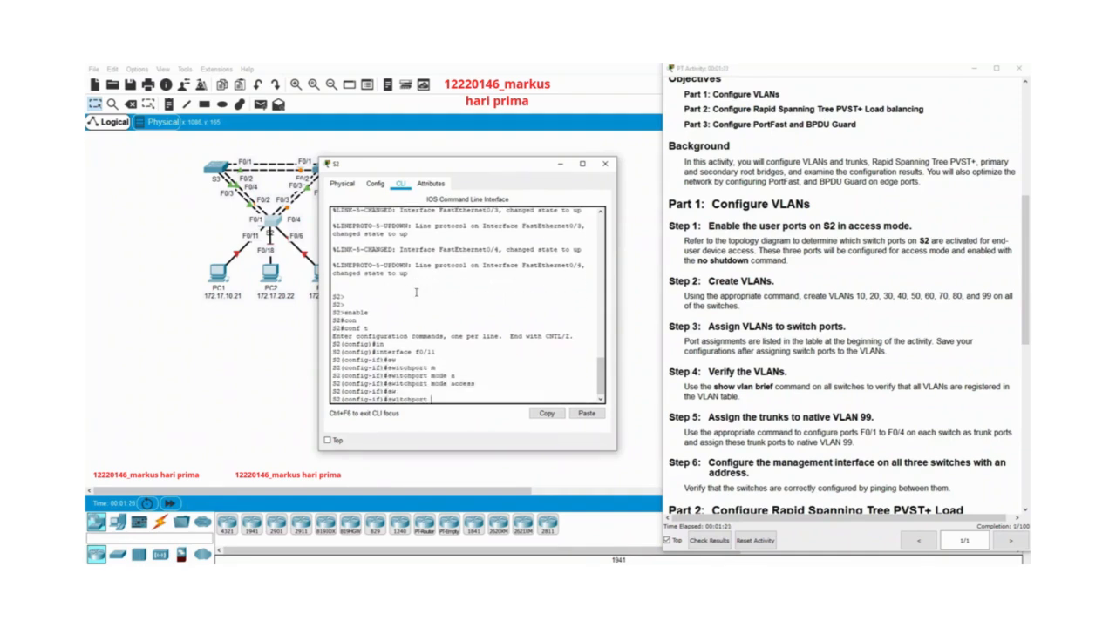
key("BackSpace")
key("BackSpace")
key("BackSpace")
key("BackSpace")
key("BackSpace")
key("BackSpace")
key("BackSpace")
key("BackSpace")
key("BackSpace")
key("BackSpace")
key("BackSpace")
Enable interface f0/11 on S2 with the no shutdown command.
type("no sh")
key("Tab")
key("Return")
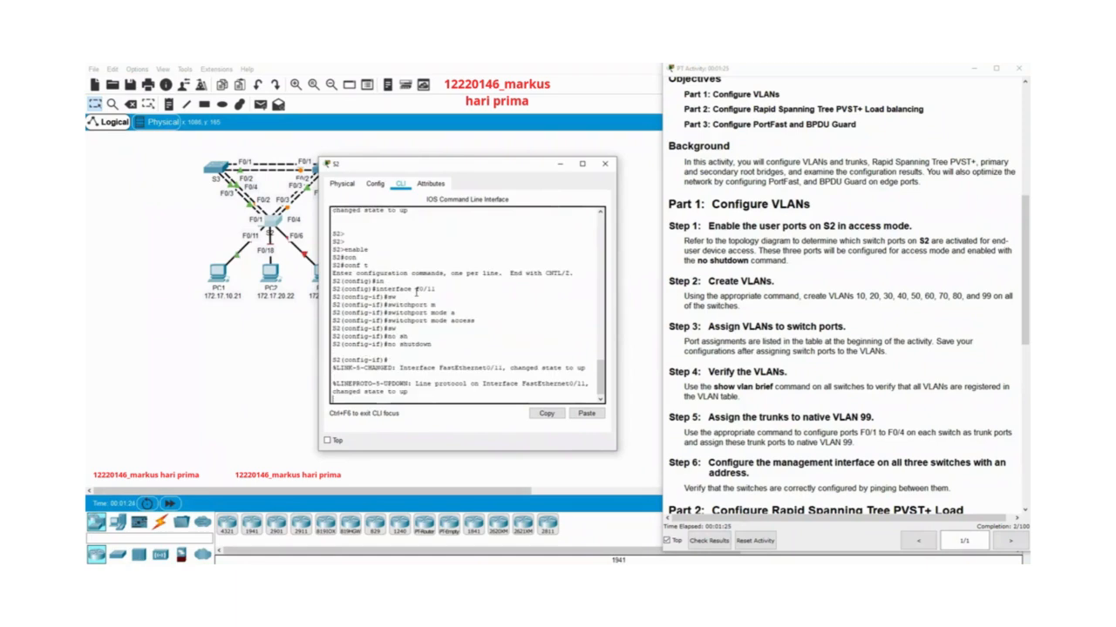
Switch to interface f0/18 on S2 and set it to switchport access mode.
key("Up")
key("Up")
key("Up")
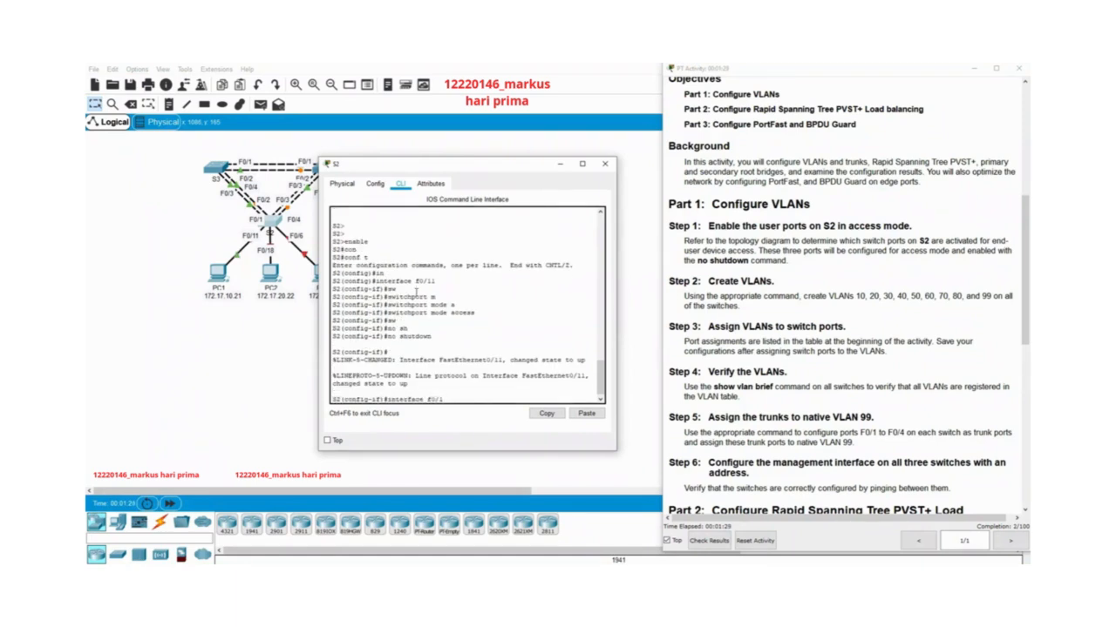
key("Return")
key("Up")
key("Up")
key("Up")
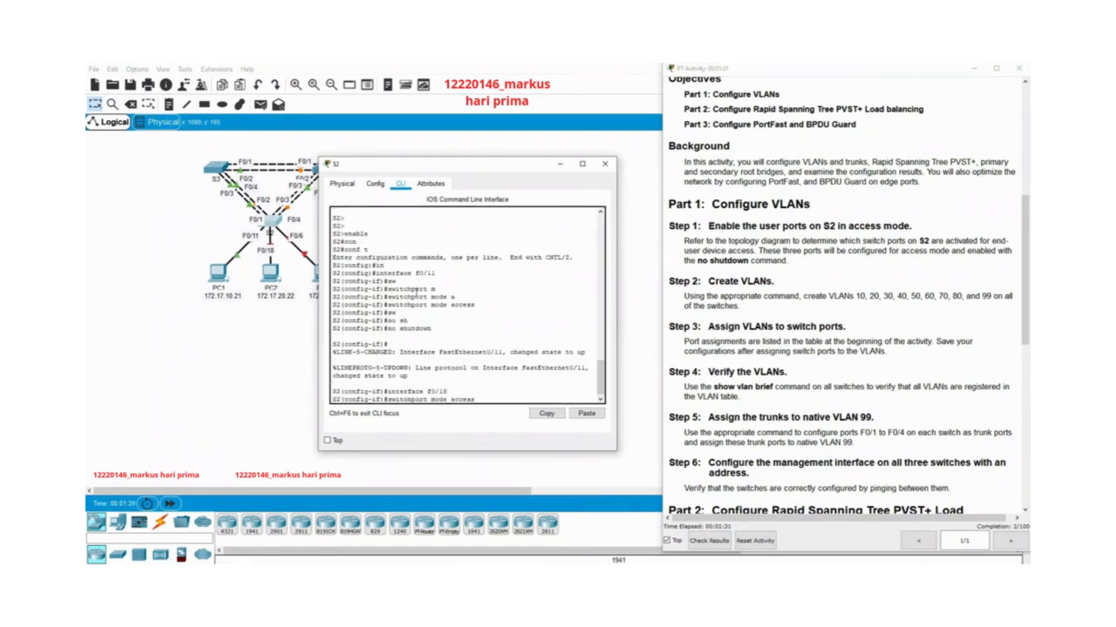
key("Return")
Enable interface f0/18 on S2 with the no shutdown command.
key("Up")
key("Up")
key("Up")
key("Return")
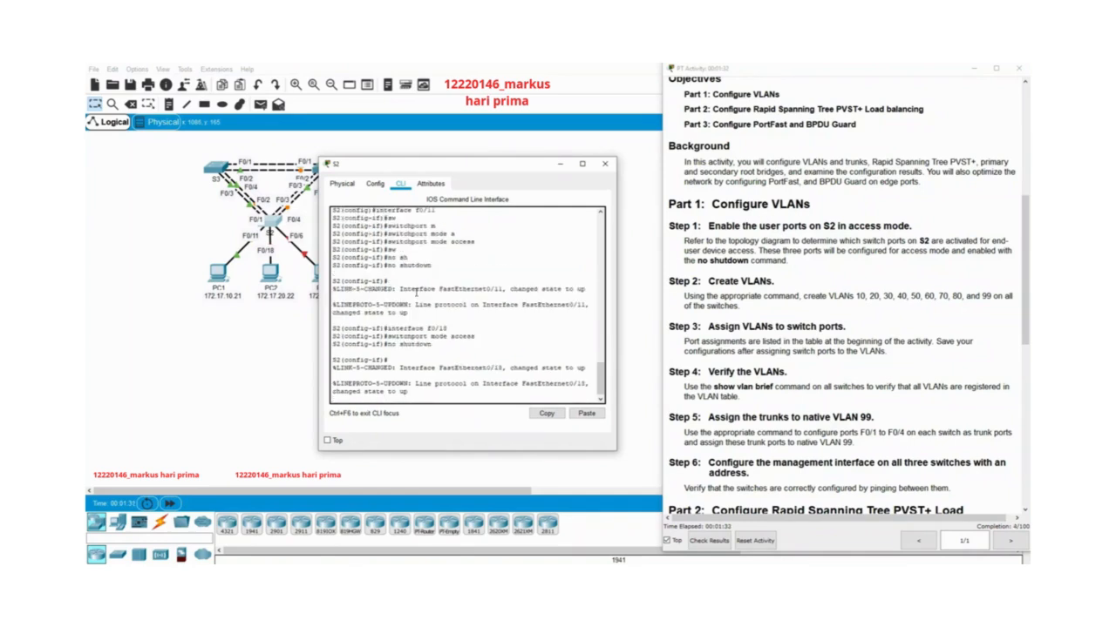
Switch to interface f0/6 on S2 and set it to switchport access mode.
key("Up")
key("Up")
key("Up")
key("BackSpace")
type("6")
key("Return")
key("Up")
key("Up")
key("Up")
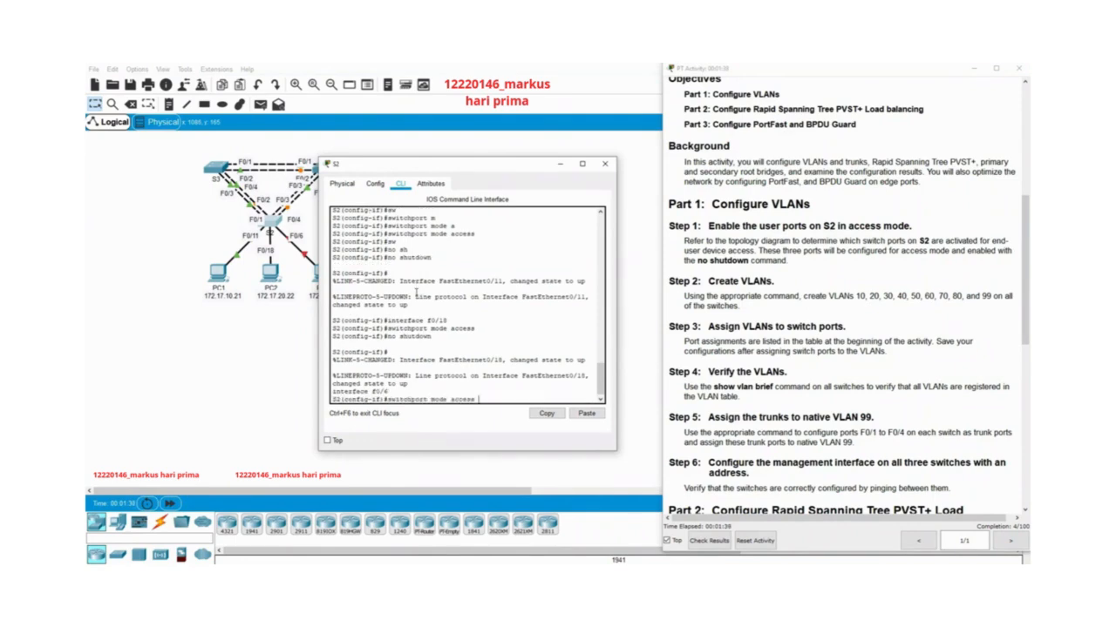
key("Return")
Enable interface f0/6 on S2 with the no shutdown command.
key("Up")
key("Up")
key("Up")
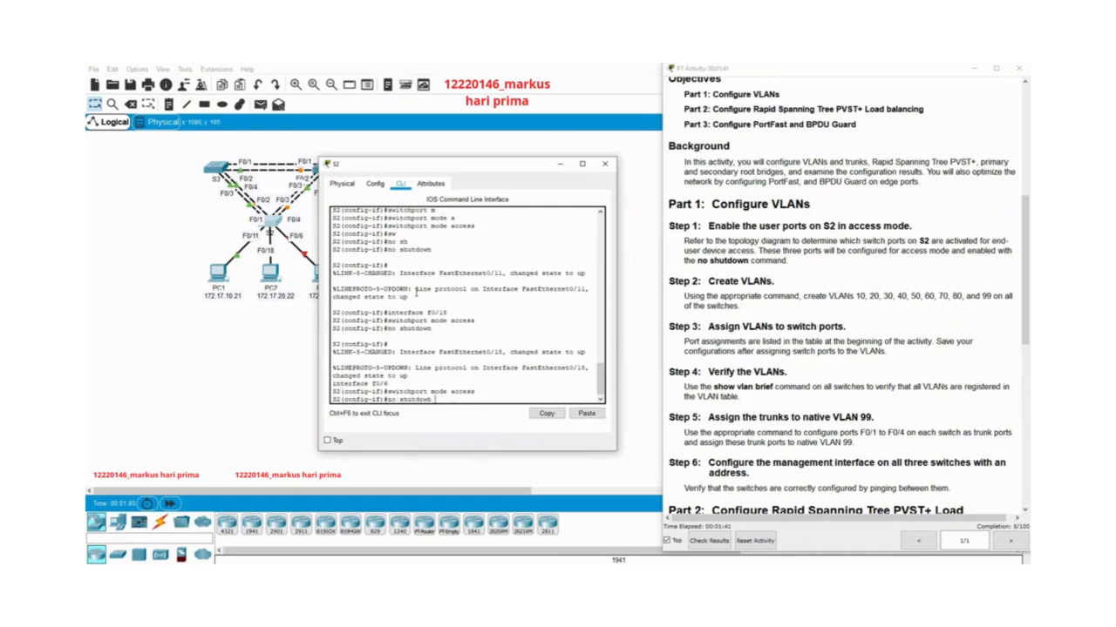
key("Return")
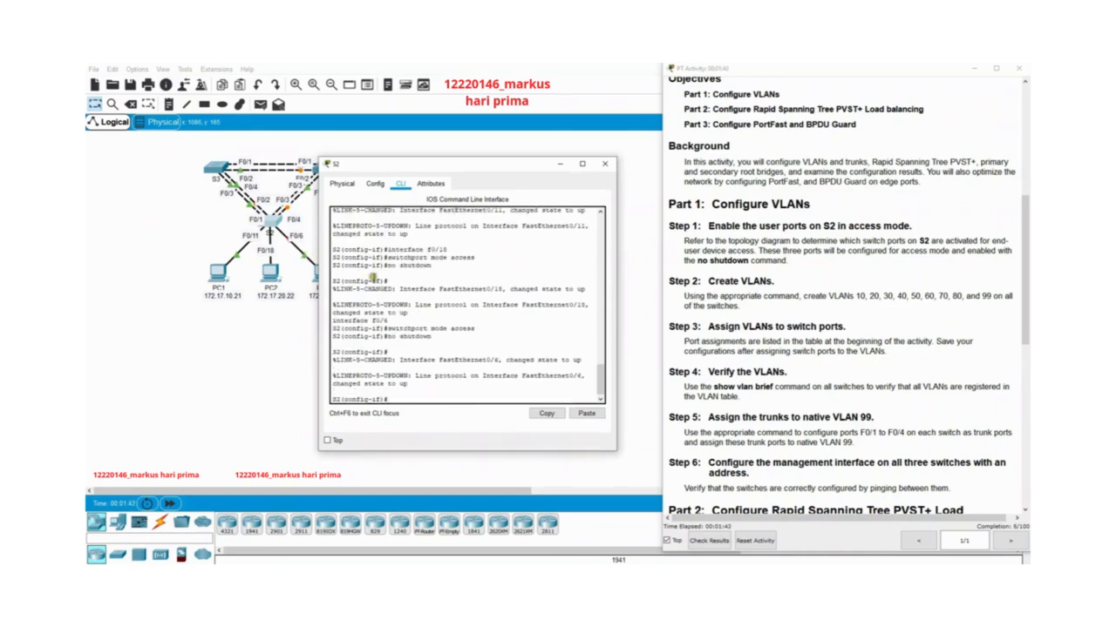
Check the activity's Create VLANs instruction and exit S2's interface configuration back to global configuration mode.
left_click(771, 327)
left_click_drag(666, 281, 828, 314)
left_click(819, 309)
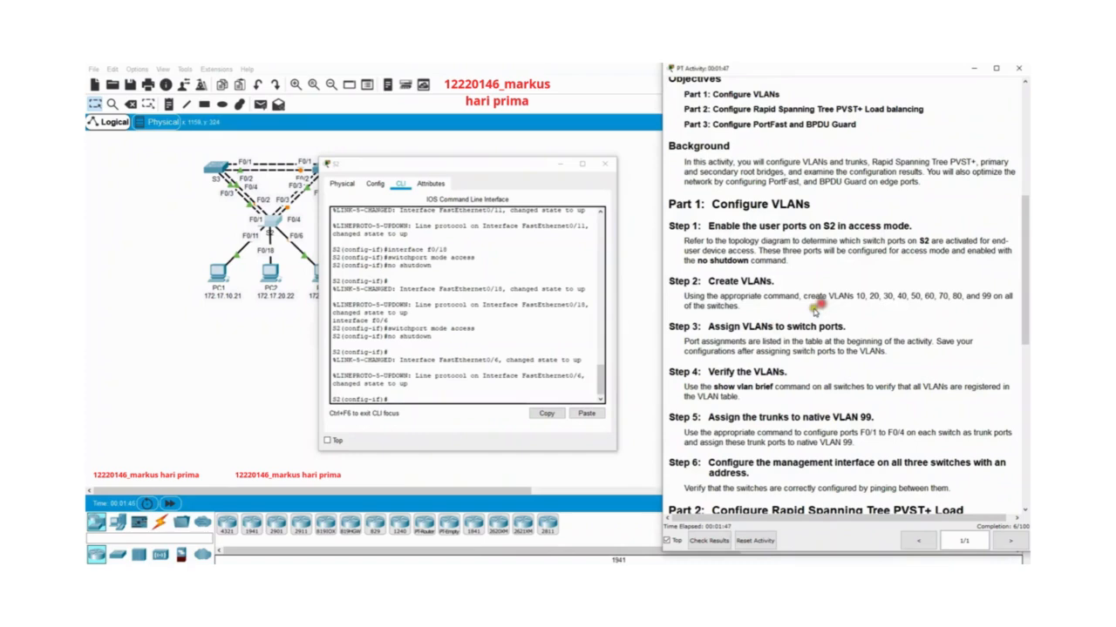
left_click(467, 398)
type("exit")
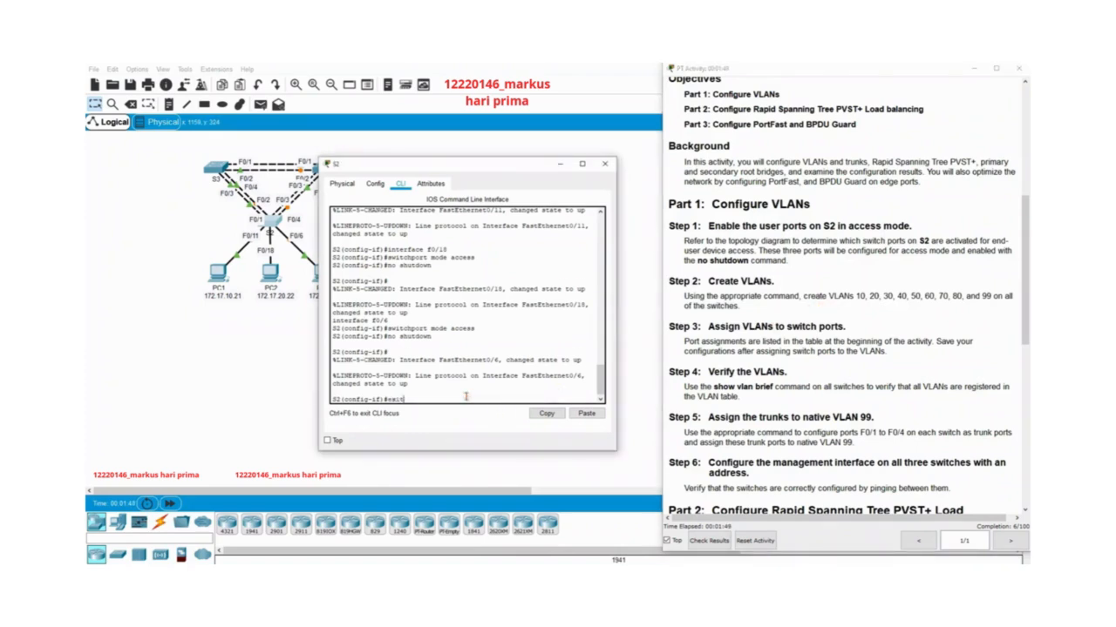
key("Return")
Try to create VLANs 10,20,30,40,50,60,70,80,99 on S2 with a single vlan command.
type("vlan ")
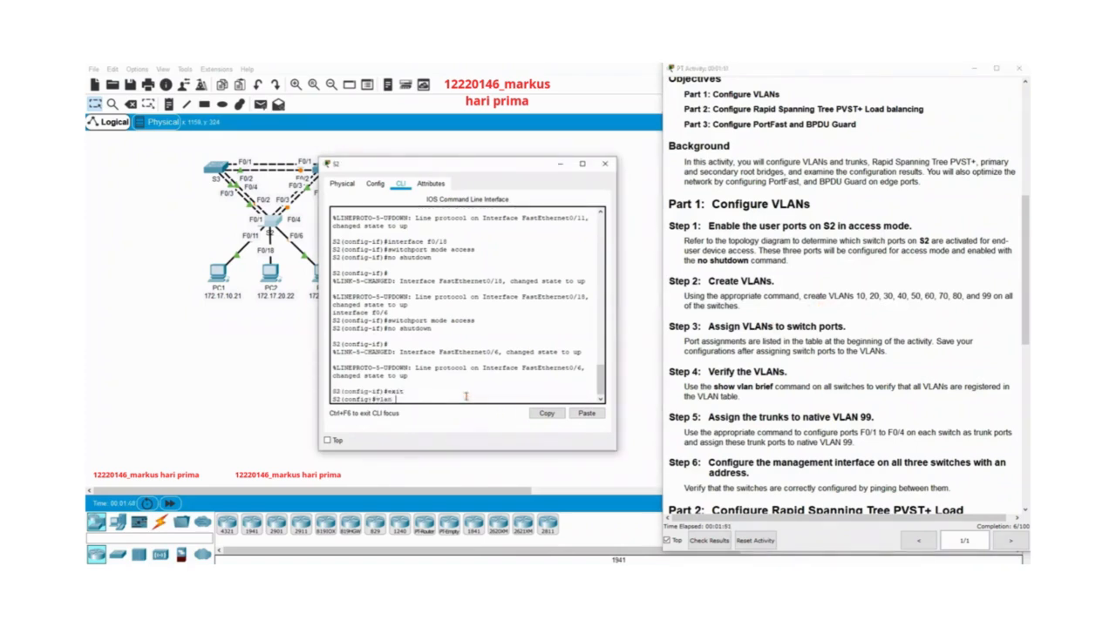
type("10,20,30,40,50,60,70,80,99")
key("Return")
Recall the VLAN list command, reduce it to VLAN 10 only and create that VLAN on S2.
key("Up")
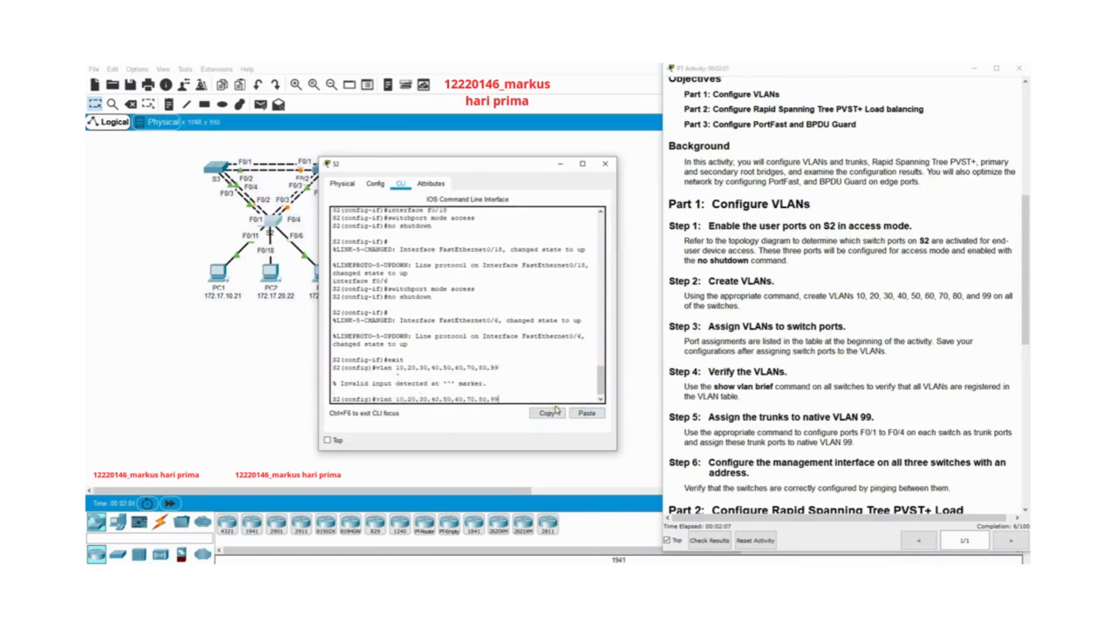
key("BackSpace")
key("BackSpace")
key("BackSpace")
key("BackSpace")
key("BackSpace")
key("BackSpace")
key("BackSpace")
key("BackSpace")
key("BackSpace")
key("BackSpace")
key("BackSpace")
key("BackSpace")
key("BackSpace")
key("BackSpace")
key("BackSpace")
key("BackSpace")
key("BackSpace")
key("BackSpace")
key("BackSpace")
key("BackSpace")
key("BackSpace")
key("BackSpace")
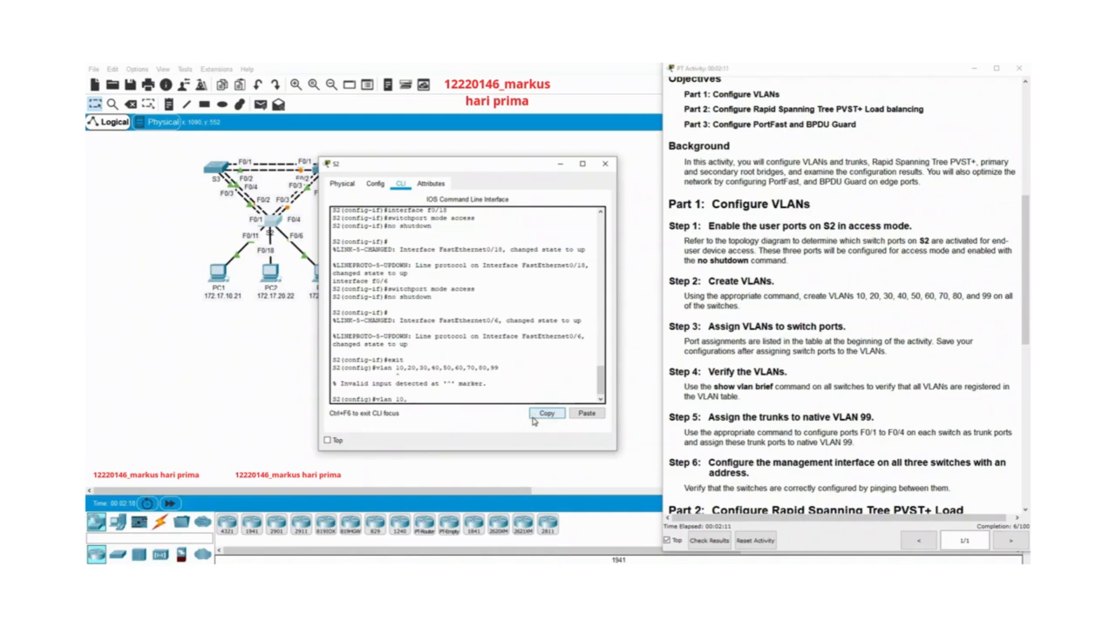
key("BackSpace")
key("Return")
Create VLANs 20 and 30 on S2 with separate vlan commands.
type("vlan)#v")
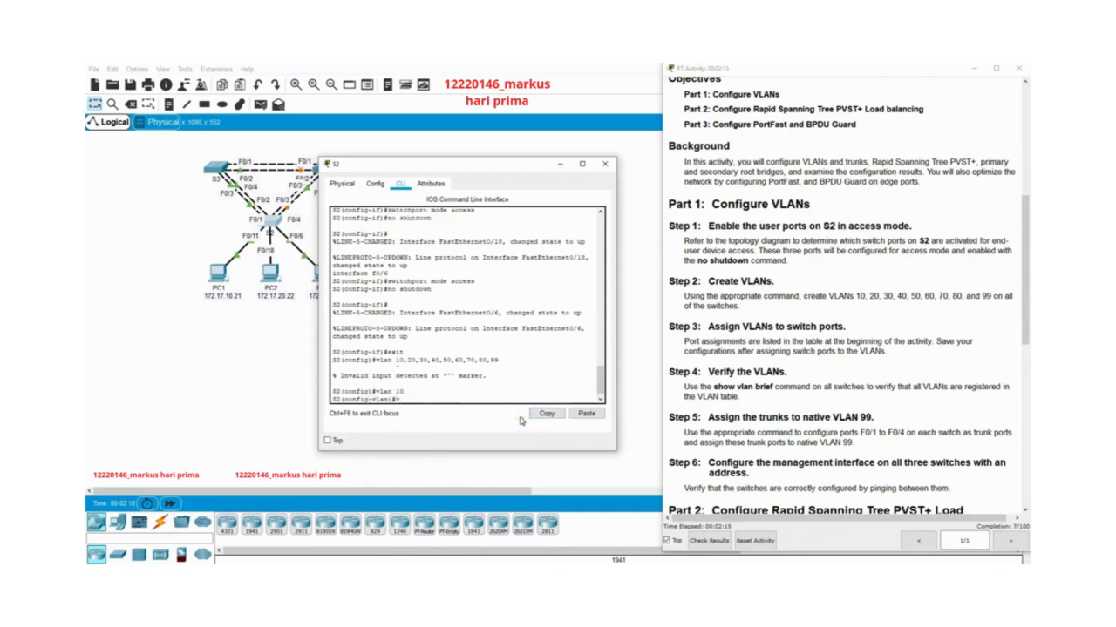
type(" 20")
key("Return")
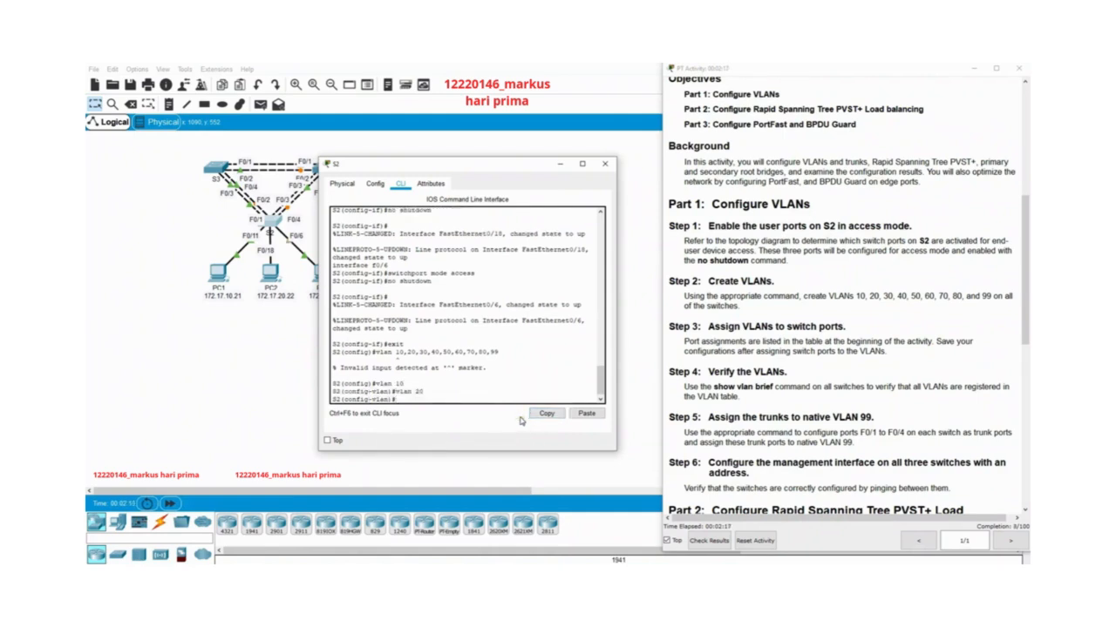
type("vlan 30")
key("Return")
Create VLANs 40 and 50 on S2 with separate vlan commands.
type("vlan 4")
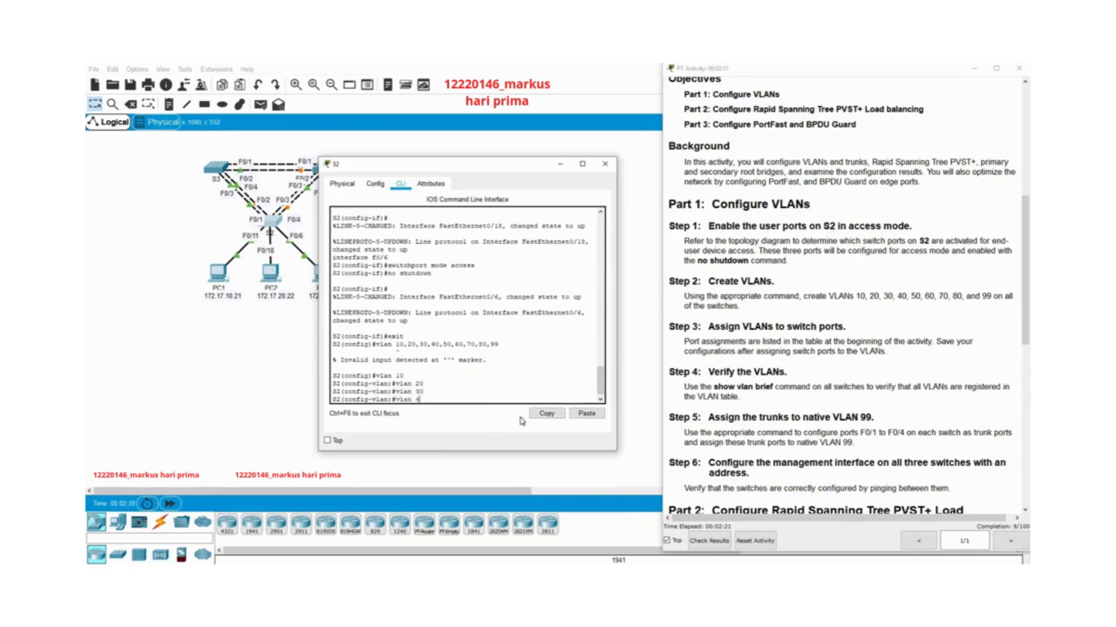
type("0")
key("Return")
type("vlan)#vlan")
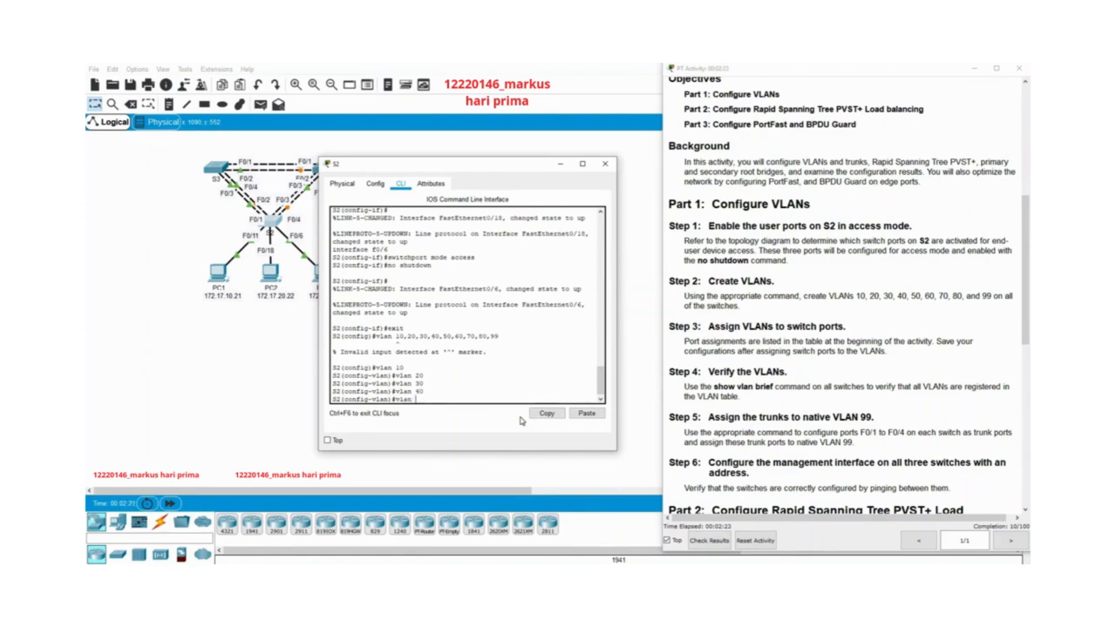
type(" 50")
key("Return")
Create VLANs 60 and 70 on S2 with separate vlan commands.
type("vlan)#v")
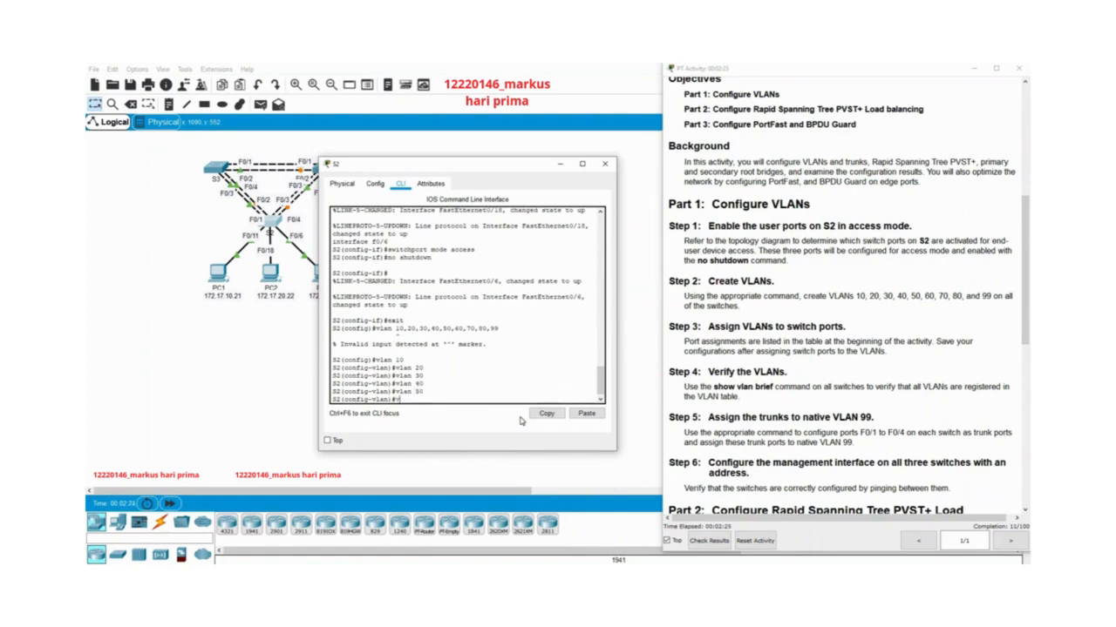
type("lan 60")
key("Return")
type("vlan 7")
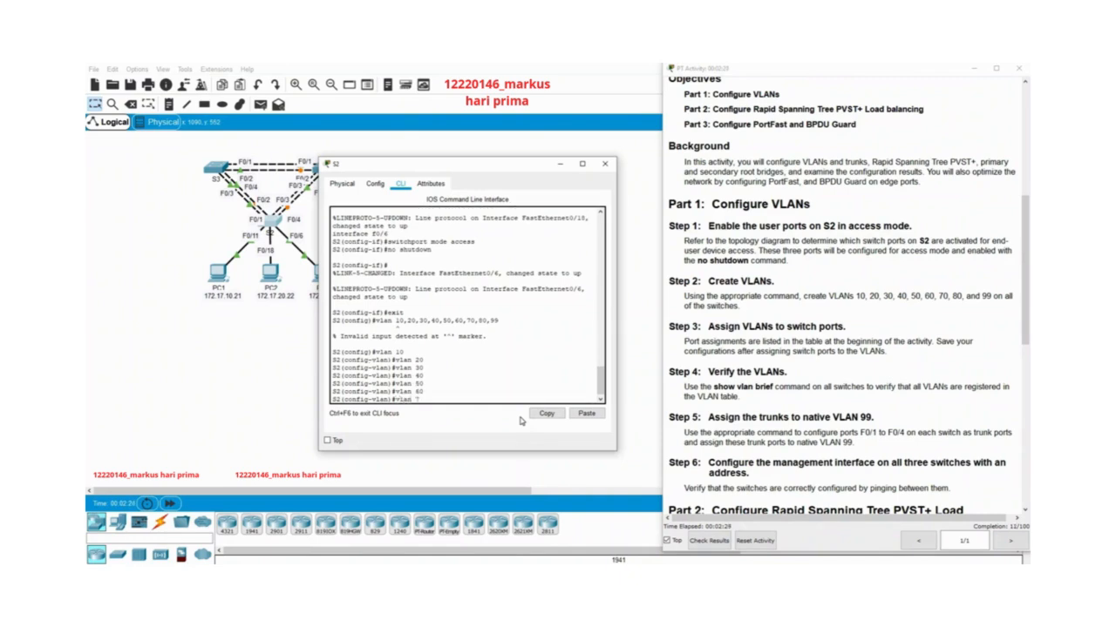
type("0")
key("Return")
Create VLANs 80 and 99 on S2 with separate vlan commands.
type("vlan ")
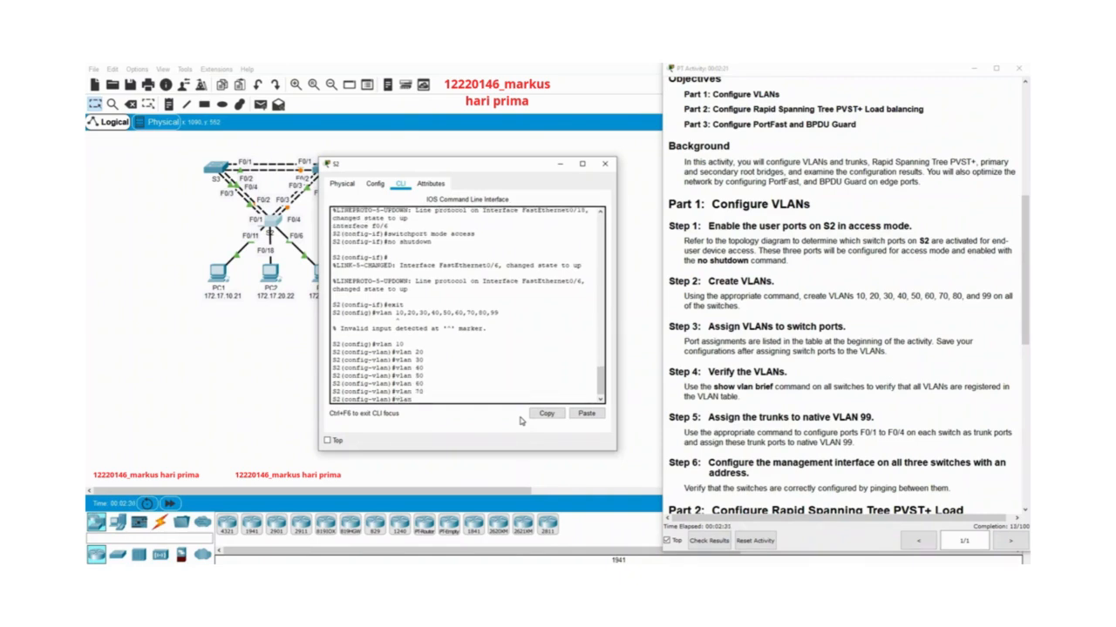
type("80")
key("Return")
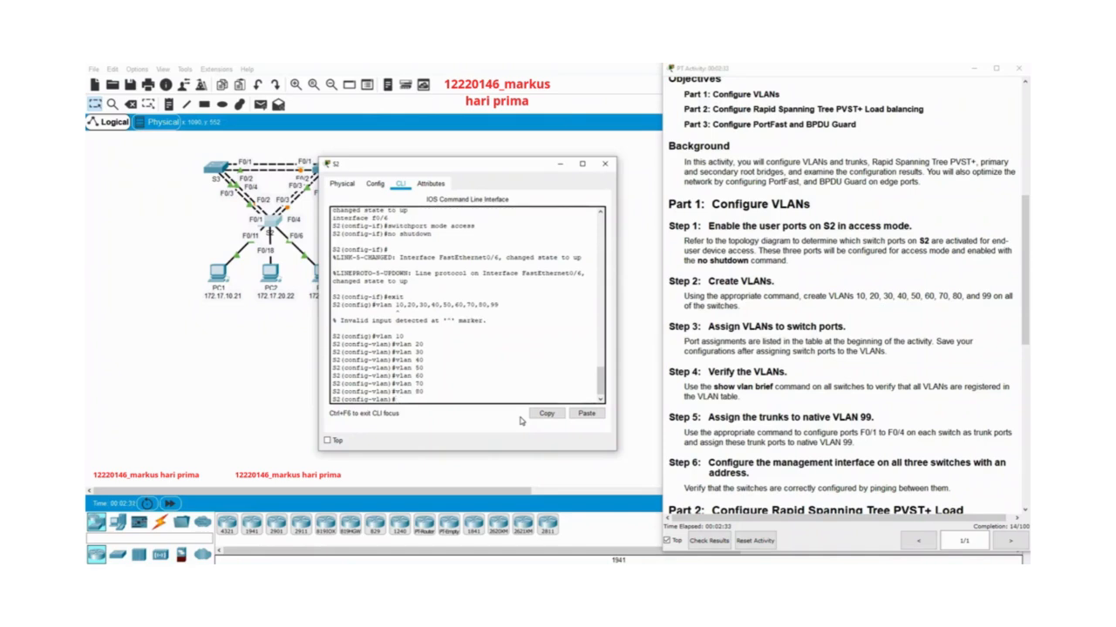
type("vlan 99")
key("Return")
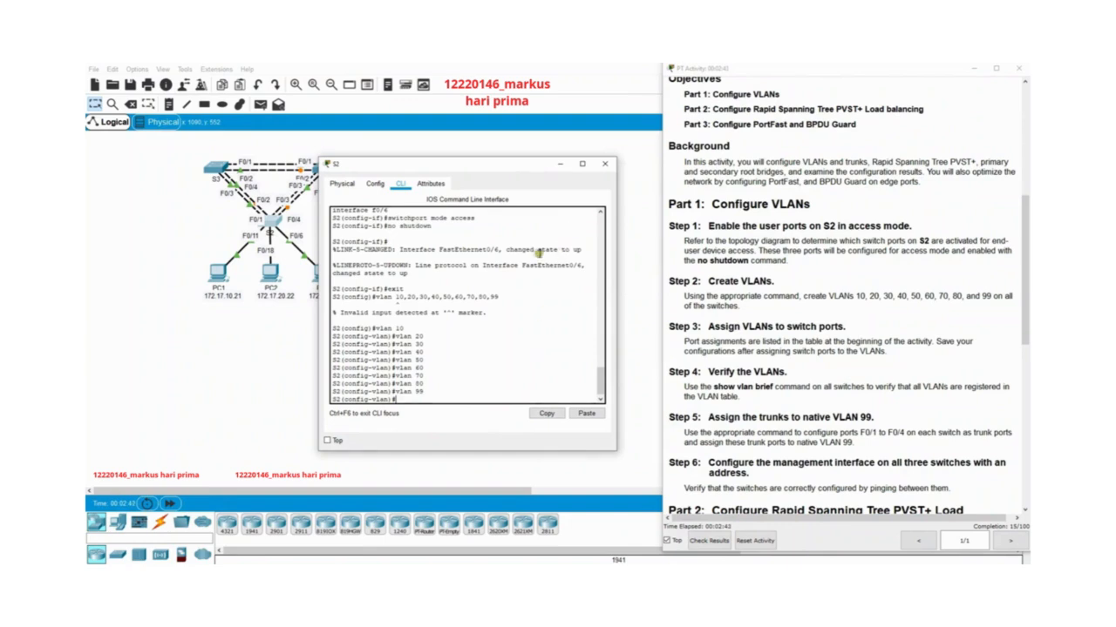
Close S2's window, open switch S1's command line interface and bring up its prompt.
left_click(605, 164)
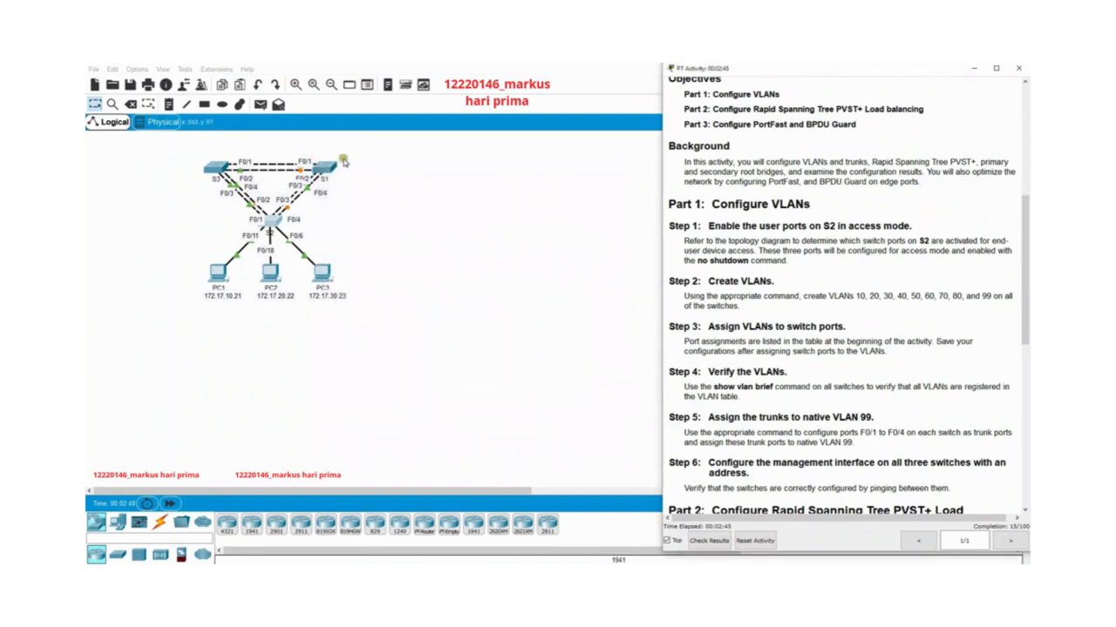
left_click(325, 166)
left_click(488, 183)
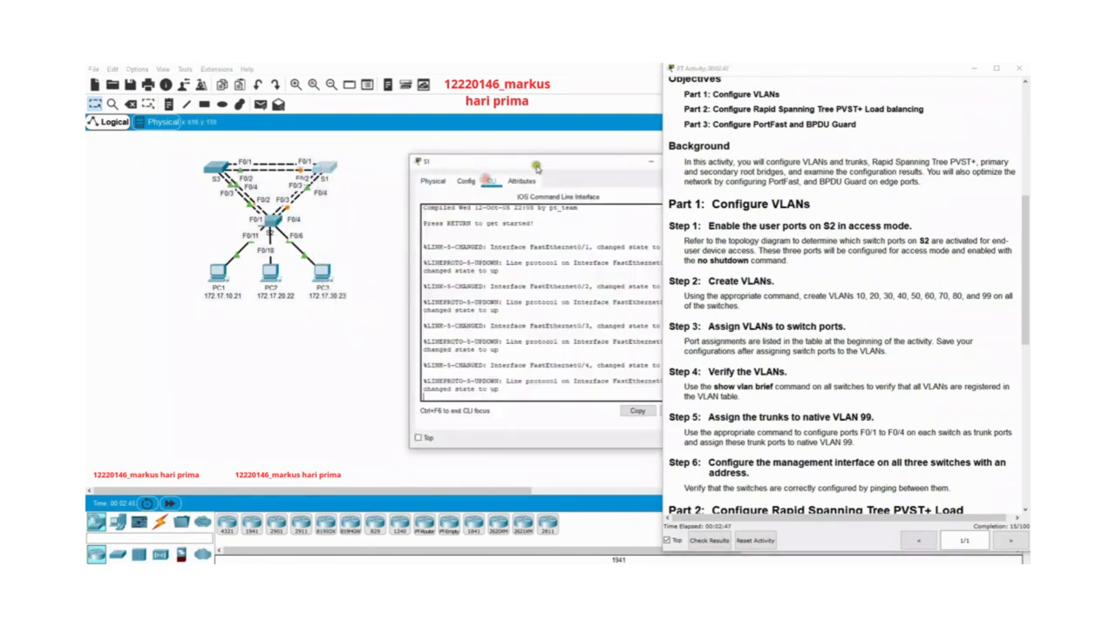
left_click_drag(533, 165, 442, 170)
key("Return")
key("Return")
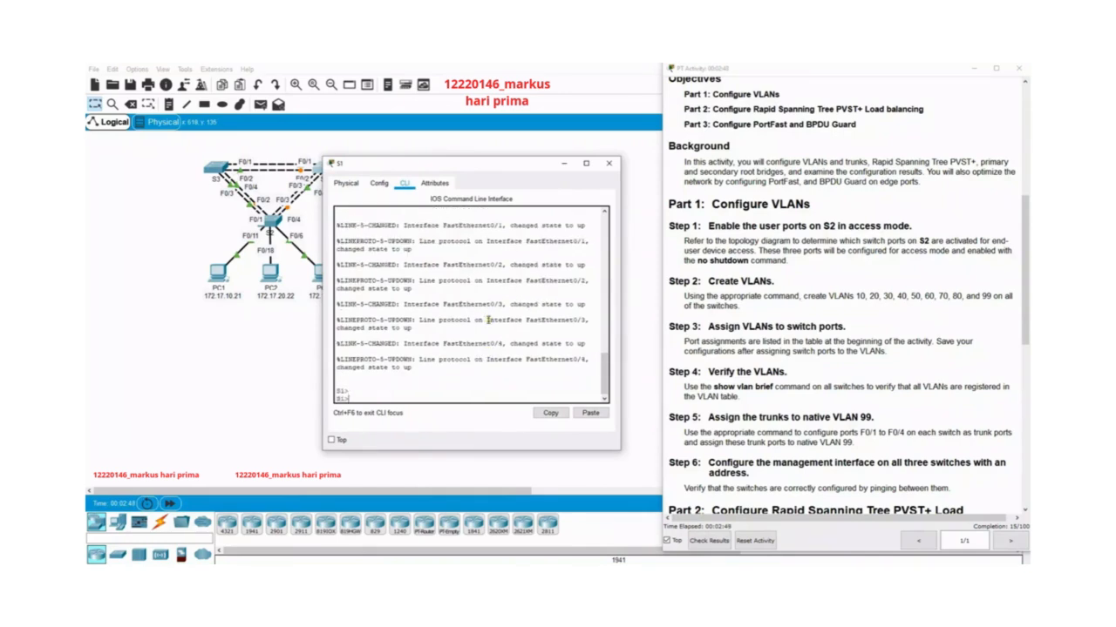
Enter privileged EXEC mode and global configuration mode on S1.
type("conf t")
key("Return")
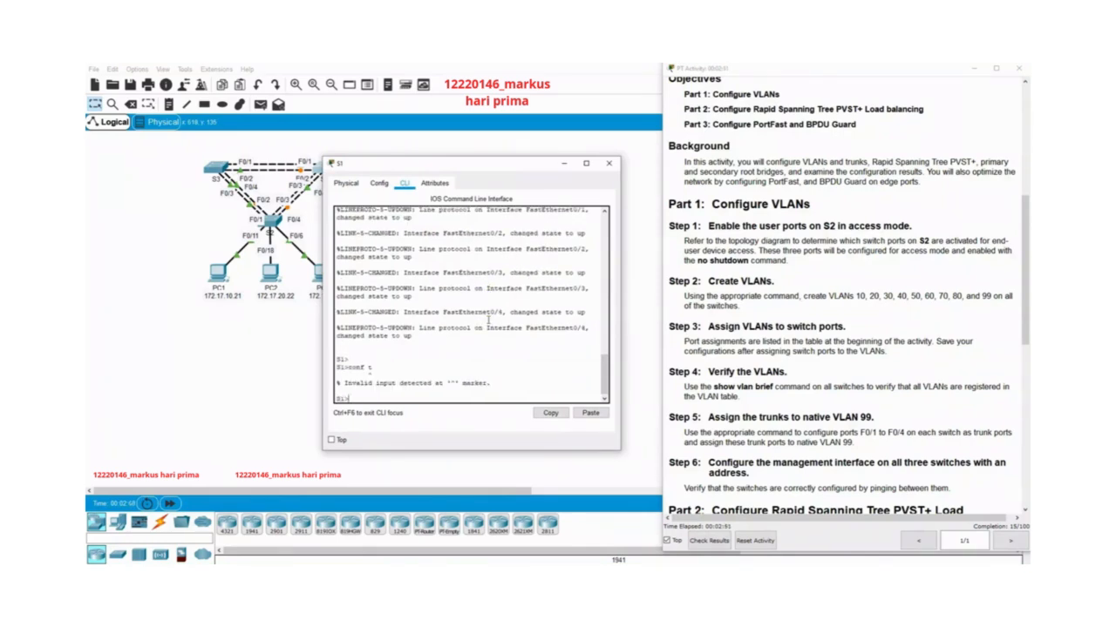
type("enable")
key("Return")
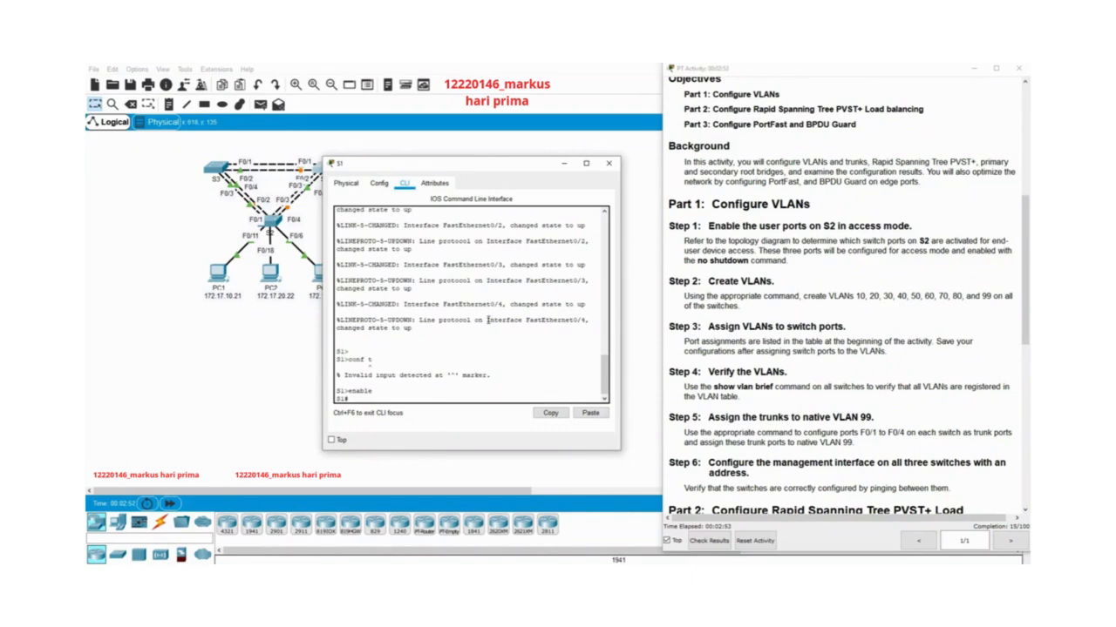
type("conf t")
key("Return")
Create VLANs 10, 20 and 30 on S1 with separate vlan commands.
type("vl")
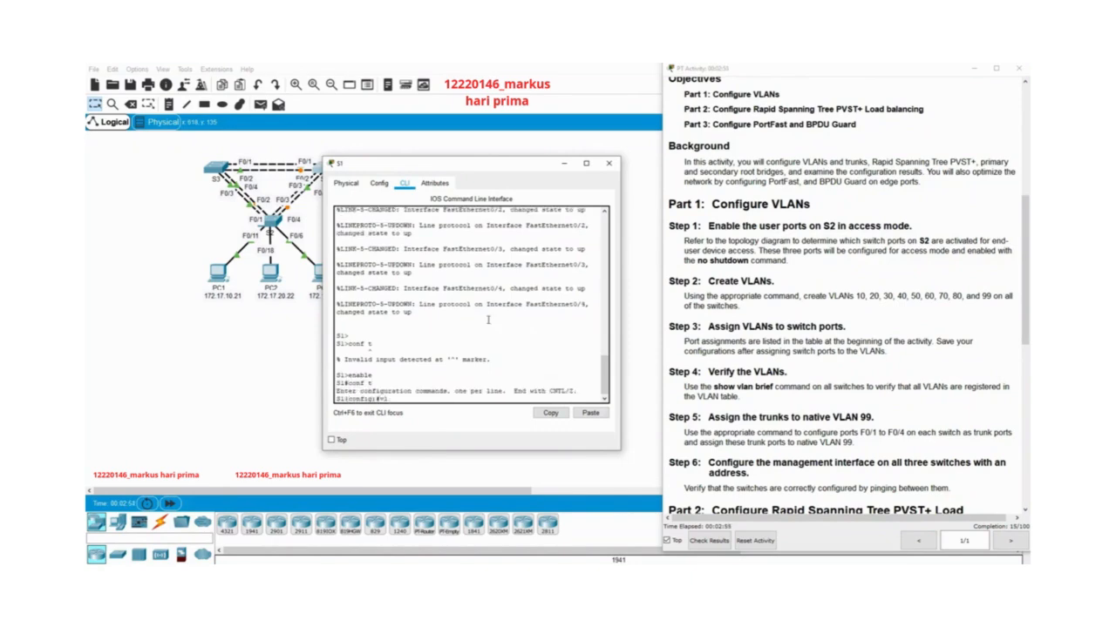
type("an 10")
key("Return")
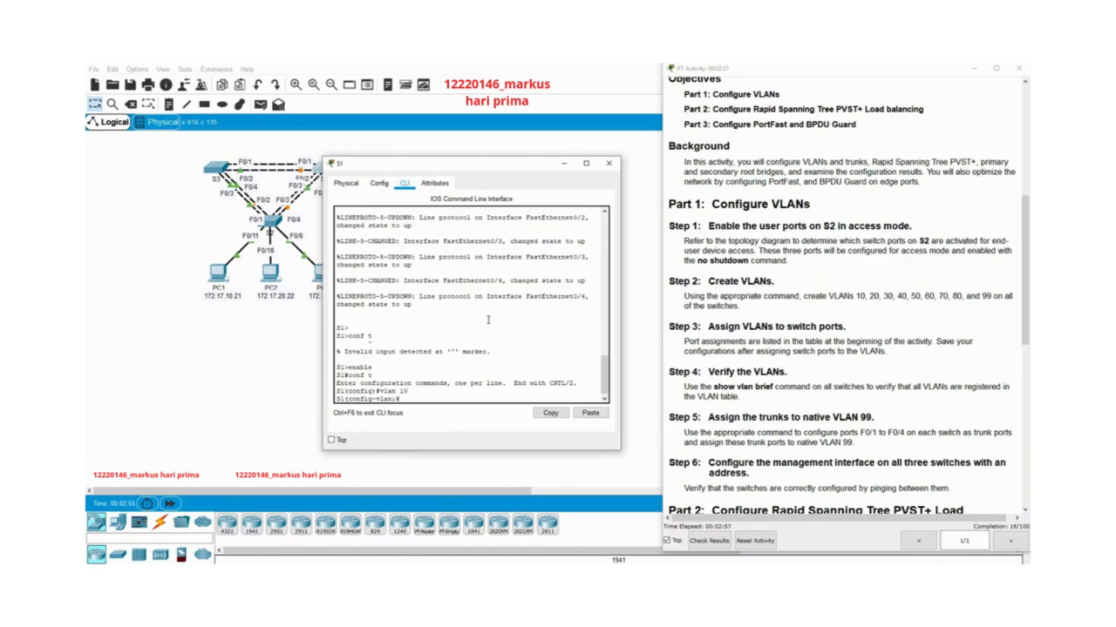
type("vlan 20")
key("Return")
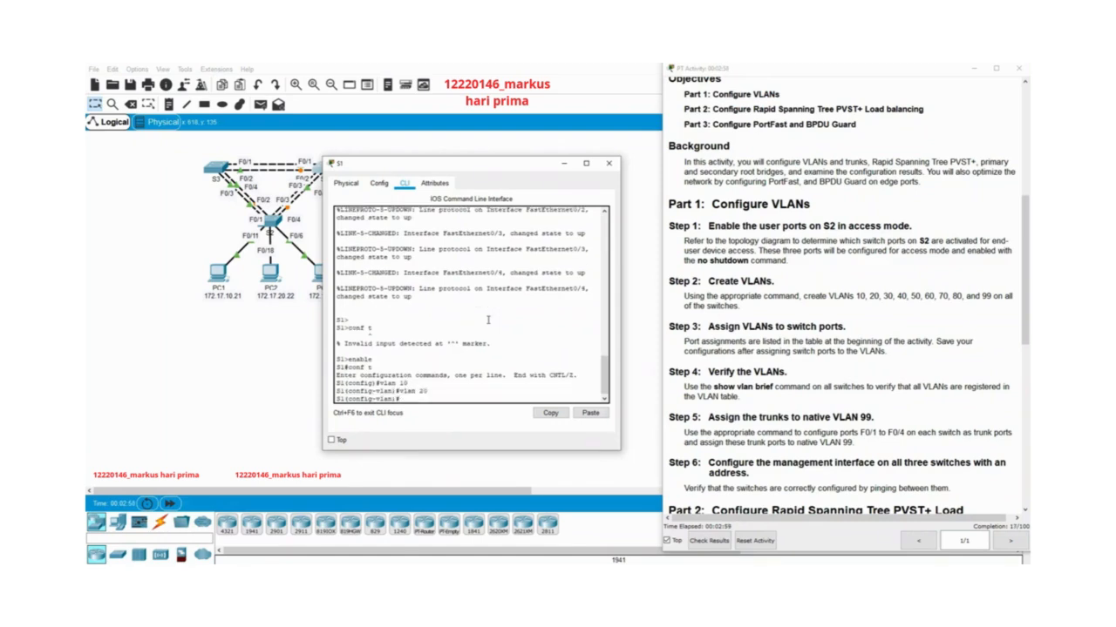
type("vlan 30")
key("Return")
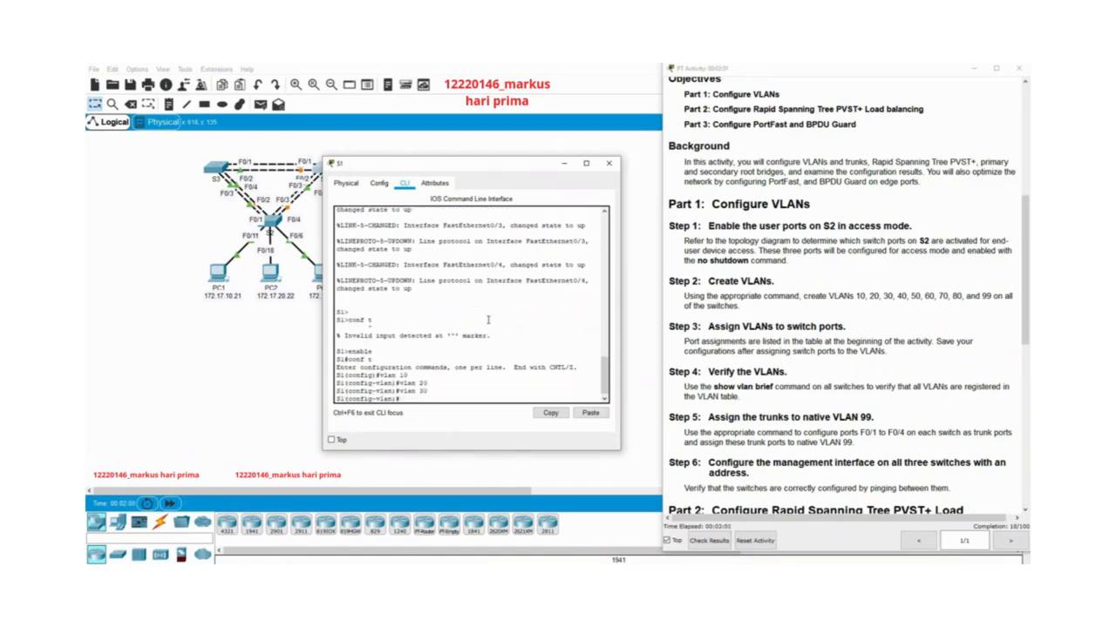
Create VLANs 40, 50 and 60 on S1 with separate vlan commands.
type("vlan 40")
key("Return")
type("vlan 50")
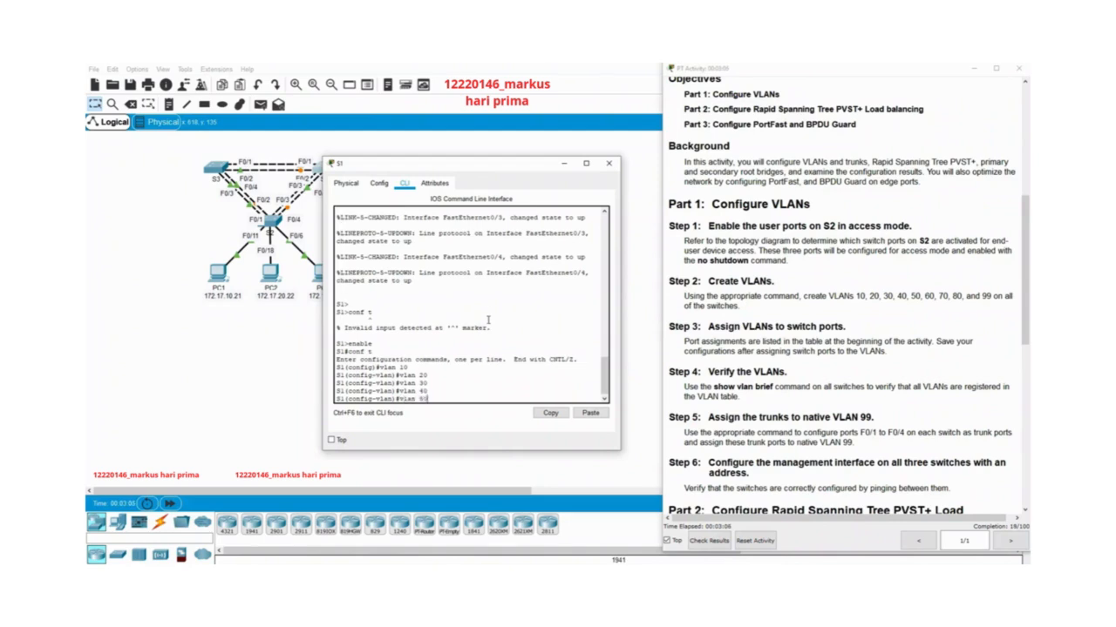
key("Return")
type("vlan)#vl")
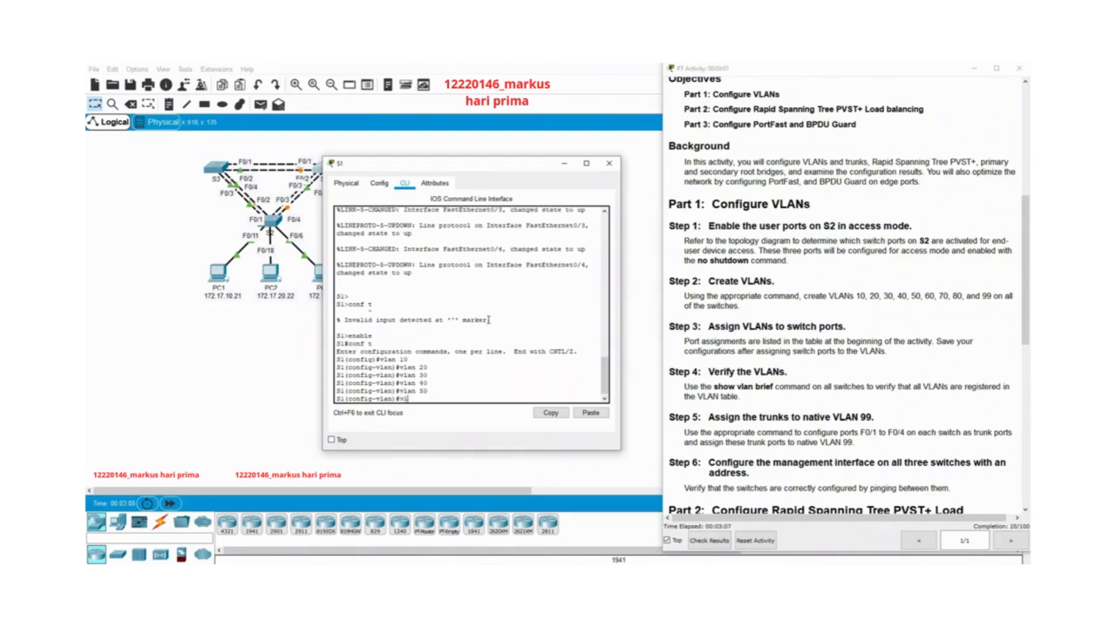
type(" 60")
key("Return")
Create VLANs 70, 80 and 99 on S1 with separate vlan commands.
type("vlan ")
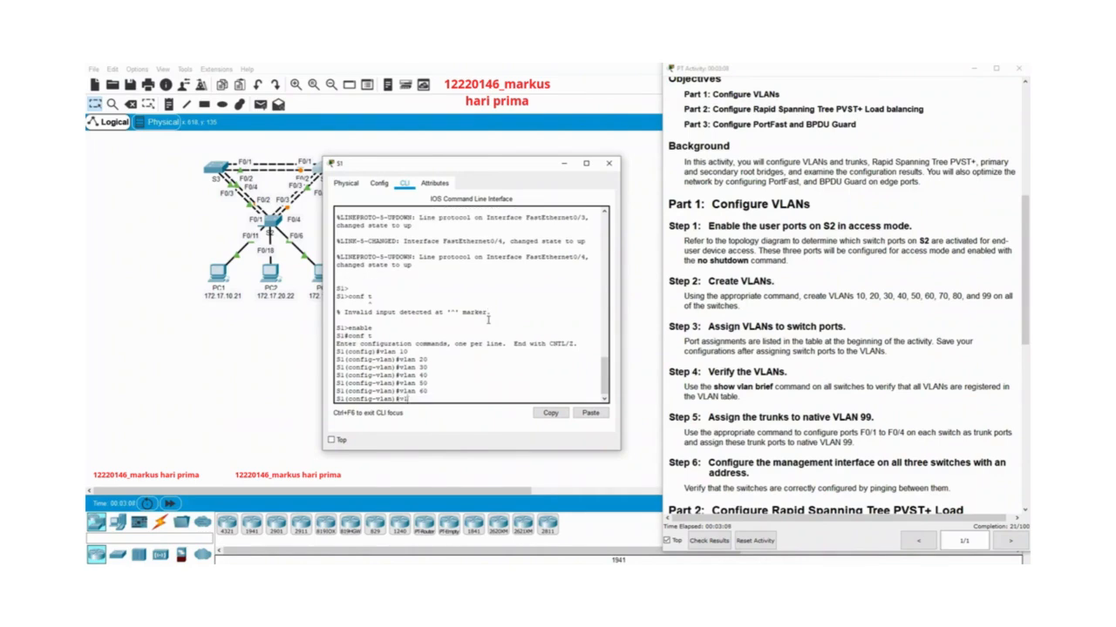
type("70")
key("Return")
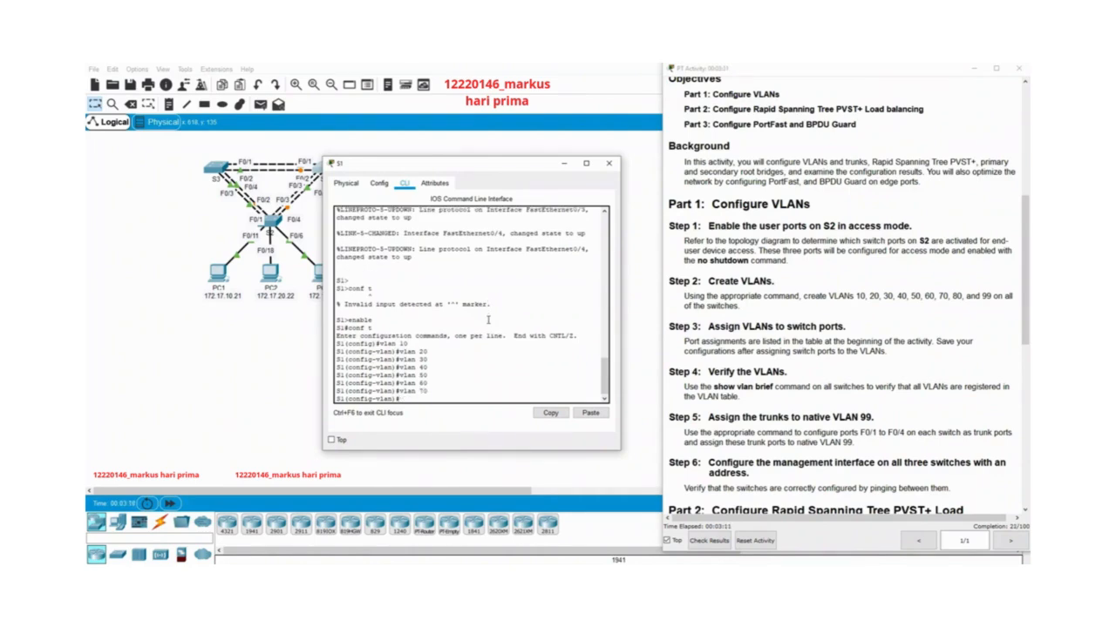
type("vlan 80")
key("Return")
type("vlan 99")
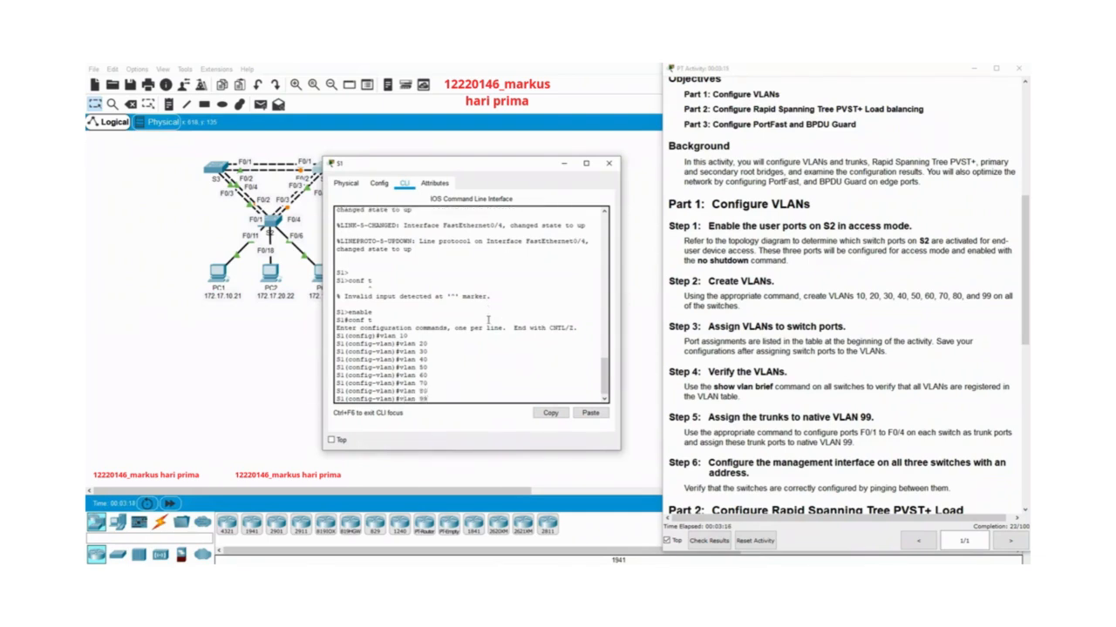
key("Return")
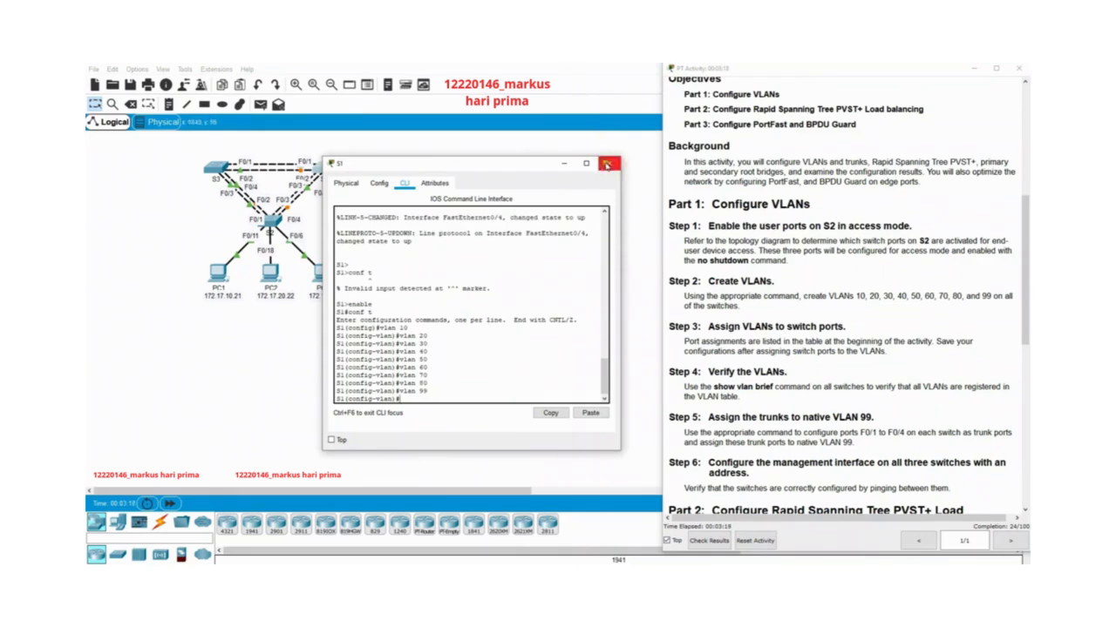
Close S1's window and bring up the prompt in switch S3's command line interface.
left_click(609, 163)
left_click(211, 170)
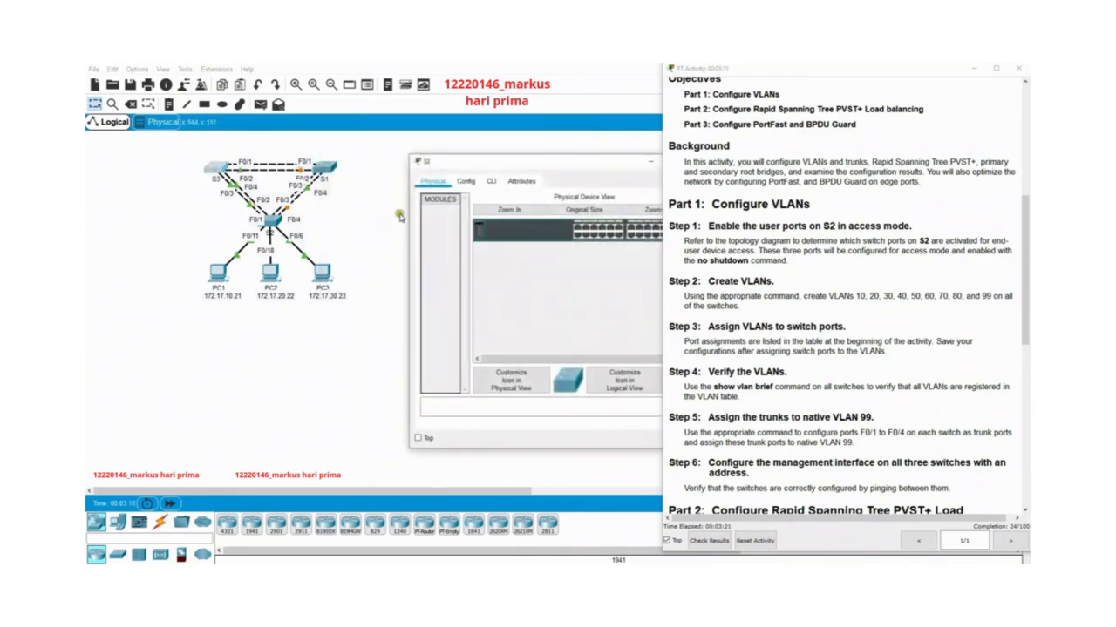
left_click(490, 182)
left_click_drag(520, 166, 399, 148)
key("Return")
key("Return")
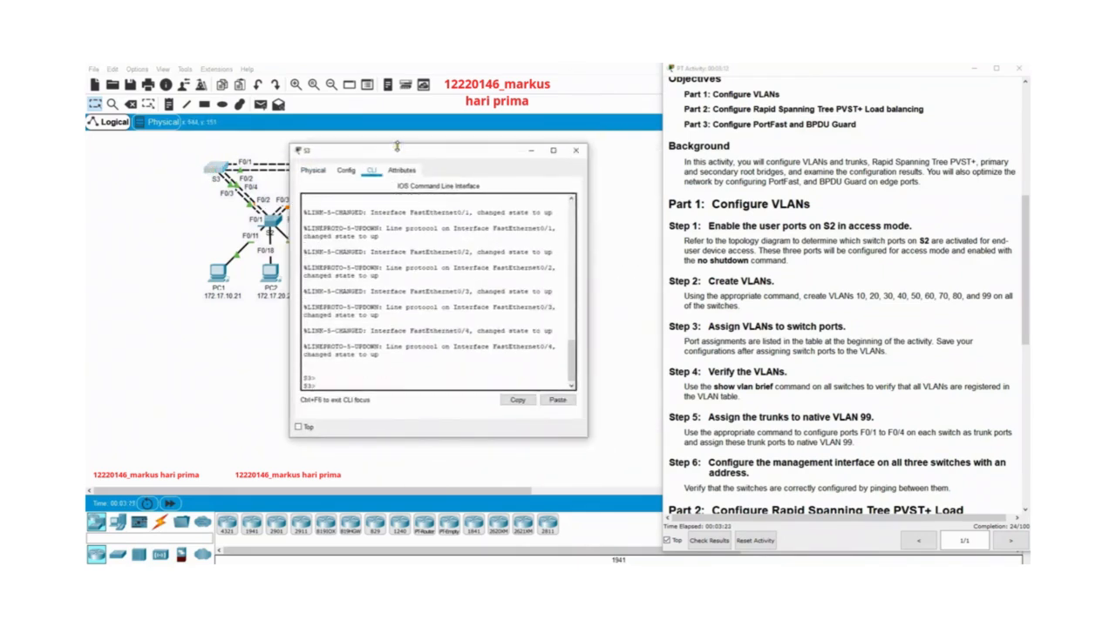
Enter privileged EXEC mode and global configuration mode on S3.
type("enable")
key("Return")
type("co")
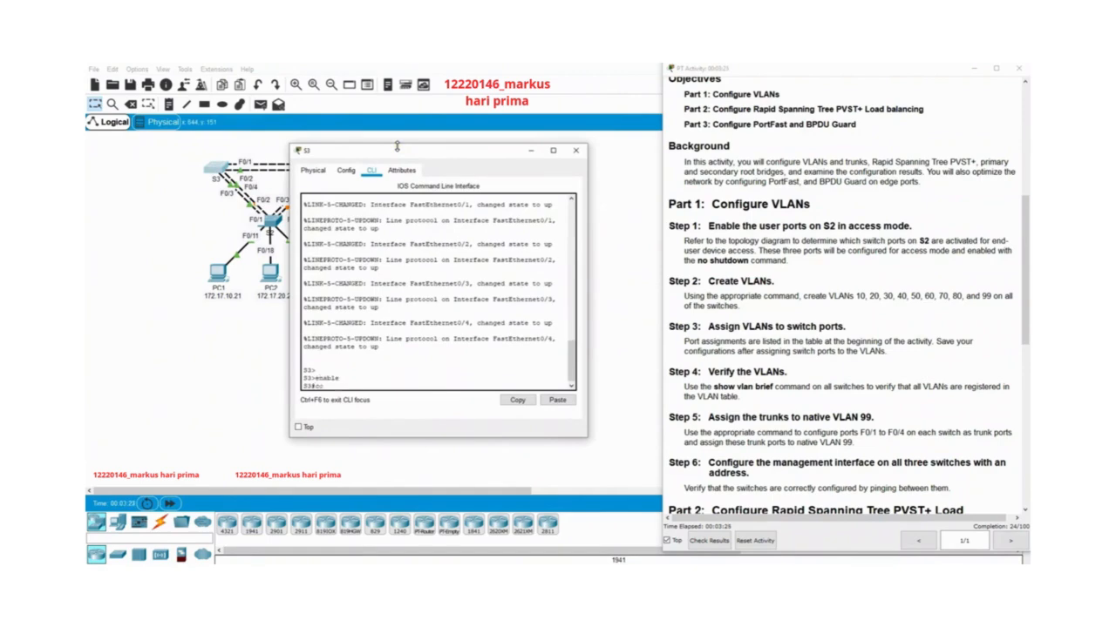
type("nf t")
key("Return")
Create VLANs 10, 20 and 30 on S3 with separate vlan commands.
type("vlan")
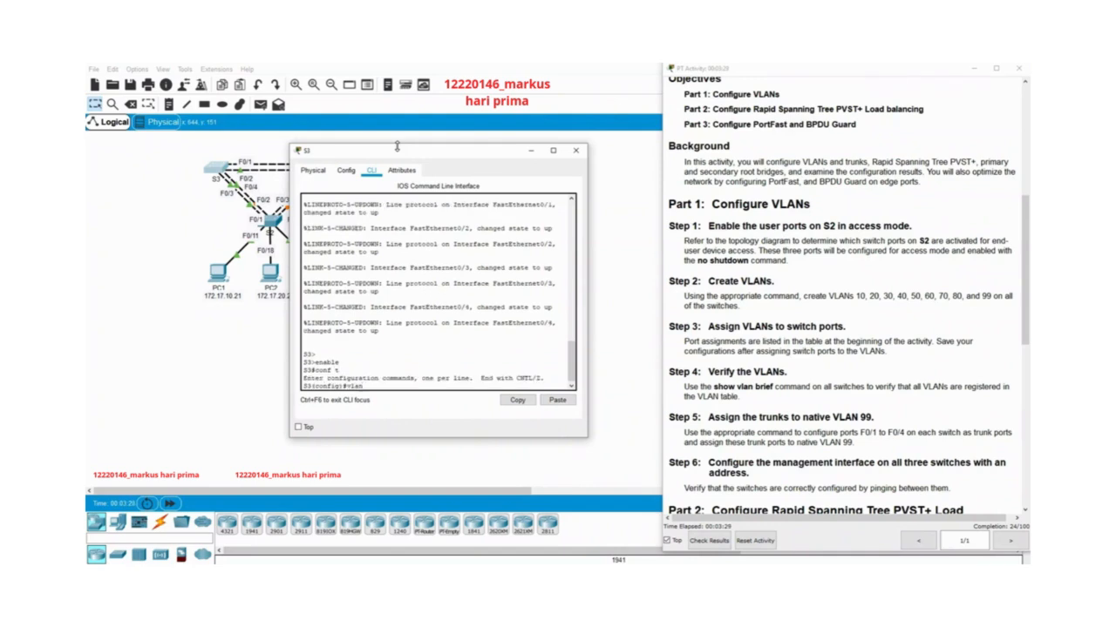
type(" 10")
key("Return")
type("vlan ")
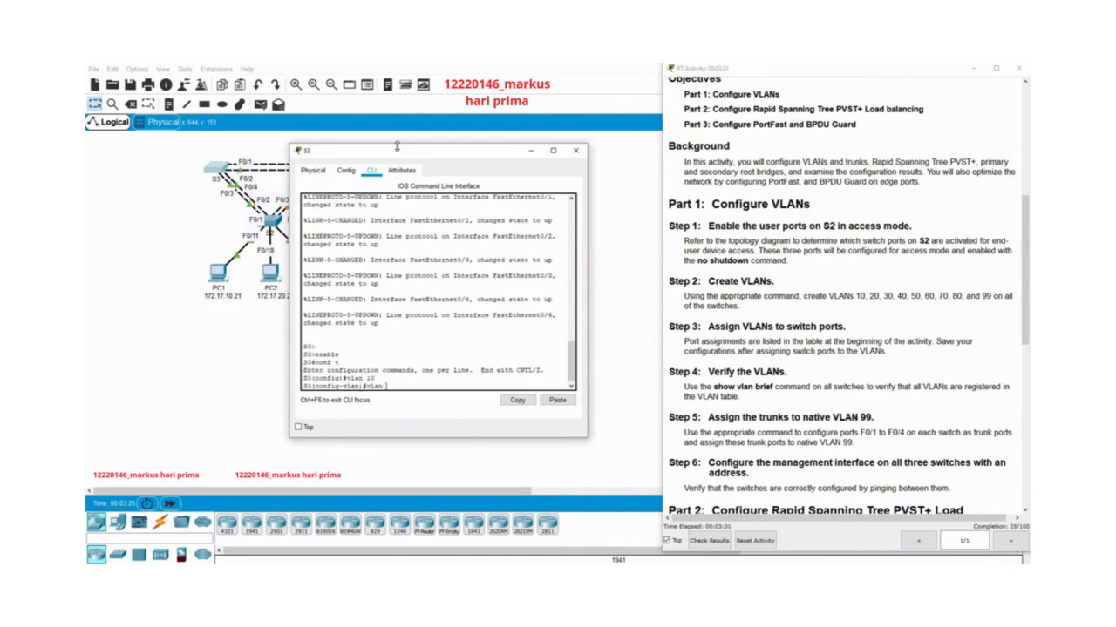
type("20")
key("Return")
type("vlan 30")
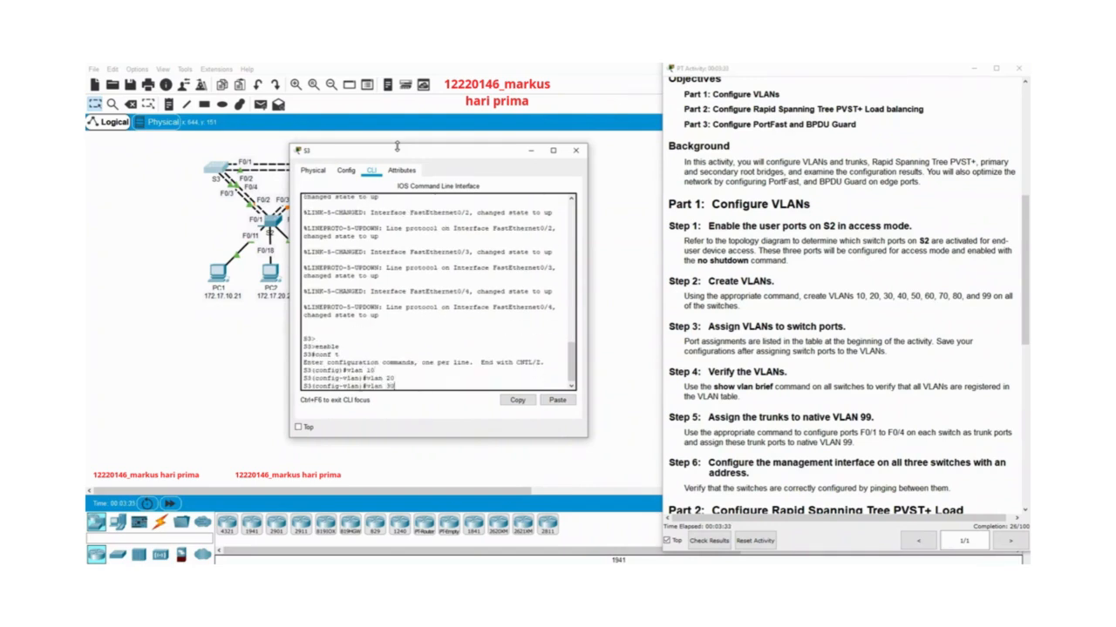
key("Return")
Create VLANs 40 and 50 on S3 with separate vlan commands.
type("vlan40")
key("Return")
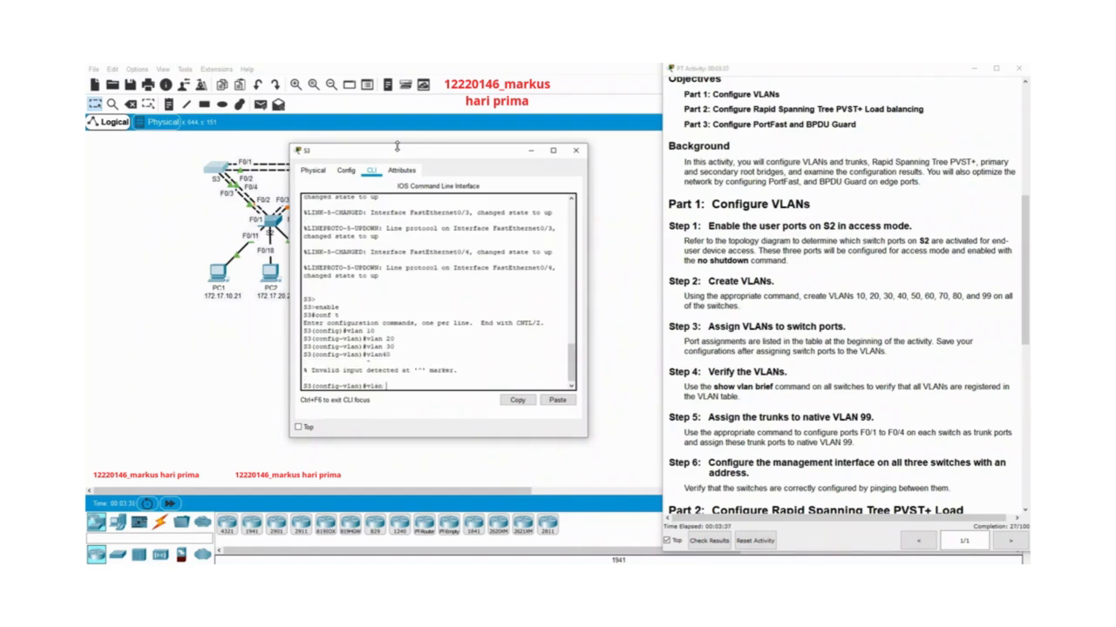
type("vlan 40")
key("Return")
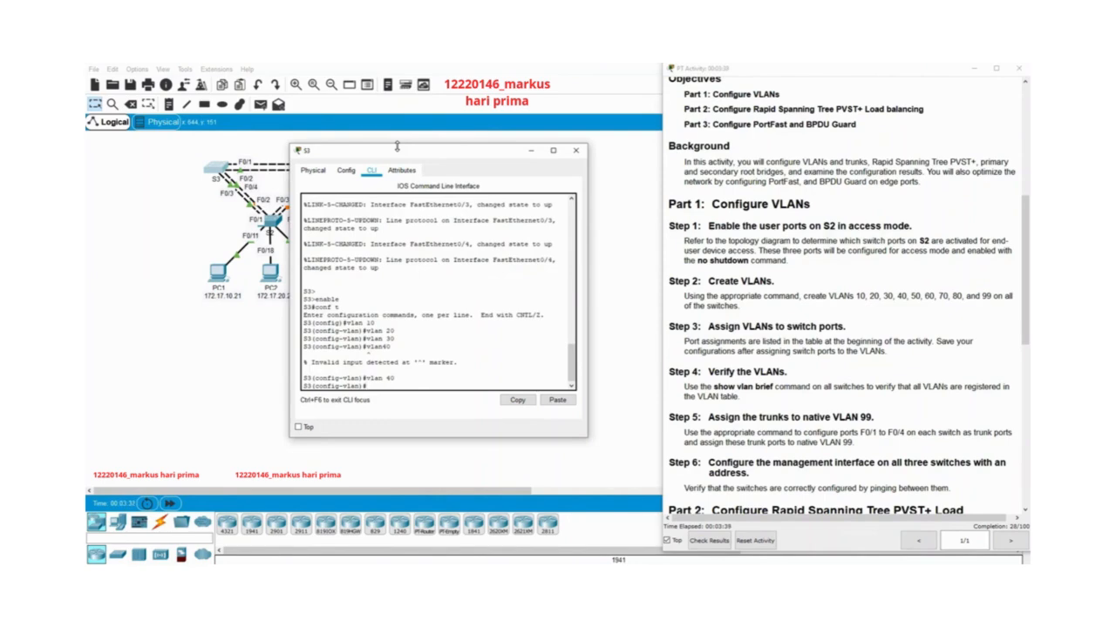
type("vlan")
type(" 50")
key("Return")
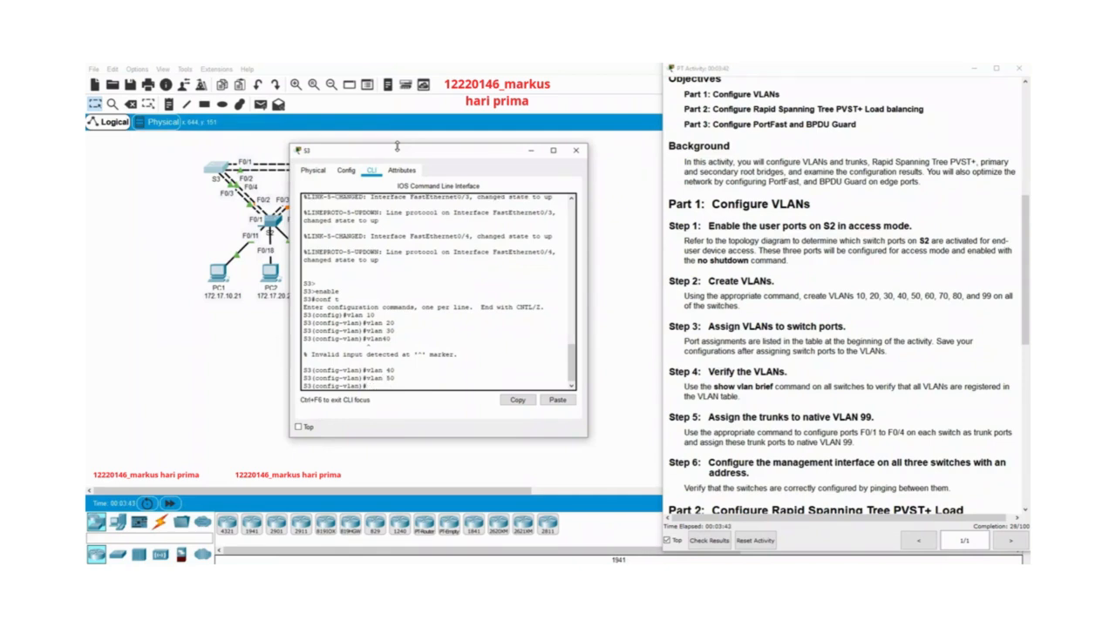
Create VLANs 60 and 70 on S3 with separate vlan commands.
type("vln")
key("BackSpace")
key("Return")
type("vlan 7")
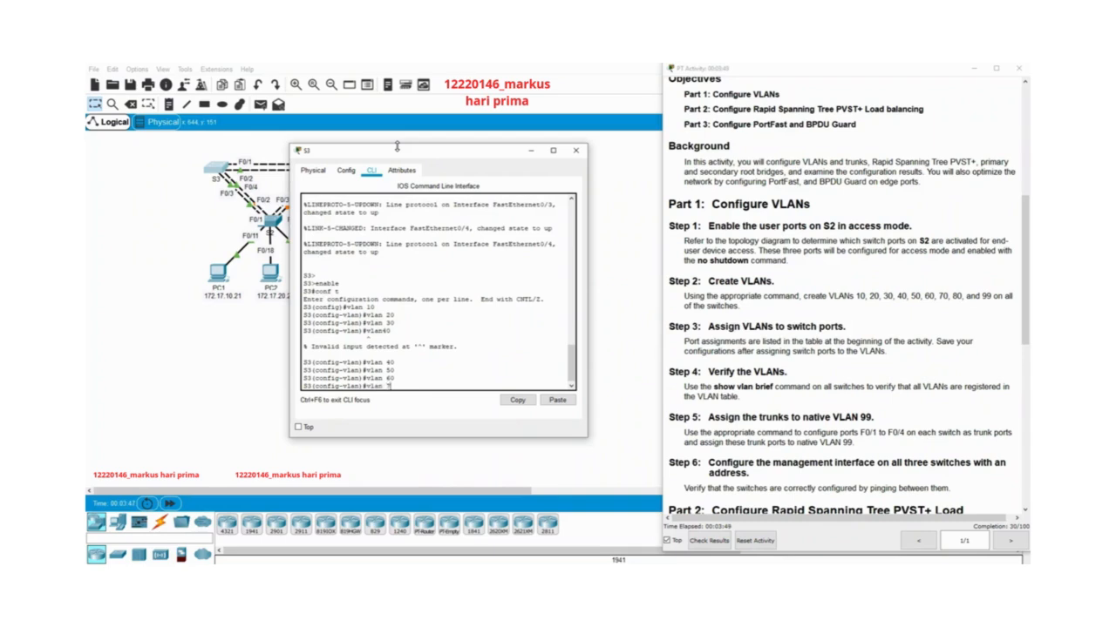
type("0")
key("Return")
Create VLANs 80 and 99 on S3 with separate vlan commands.
type("vlan 8")
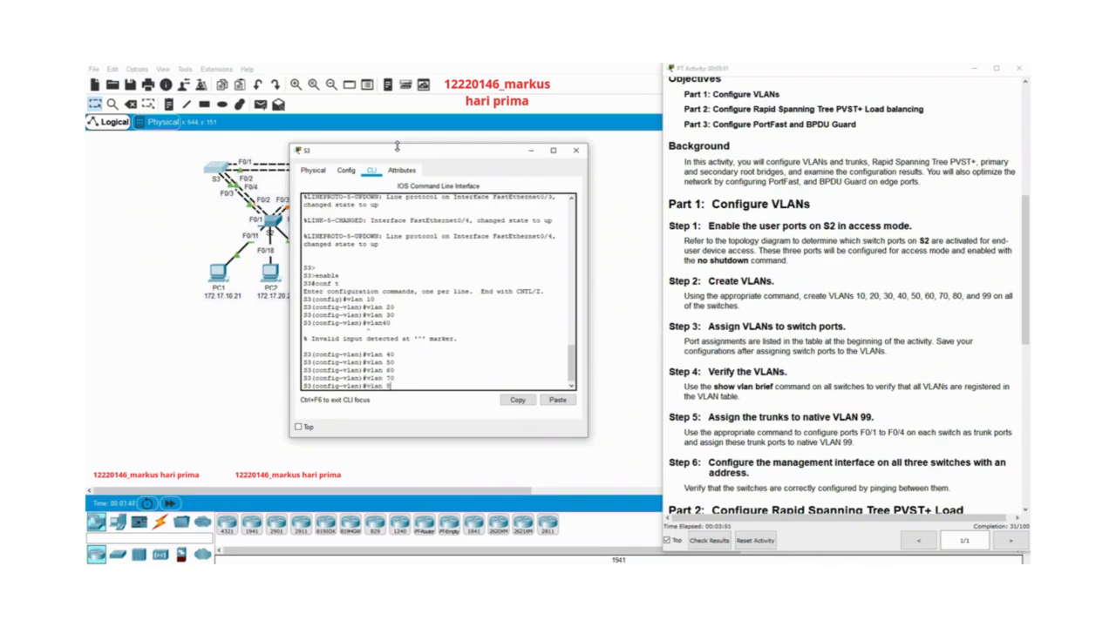
type("0")
key("Return")
type("vlan)#v")
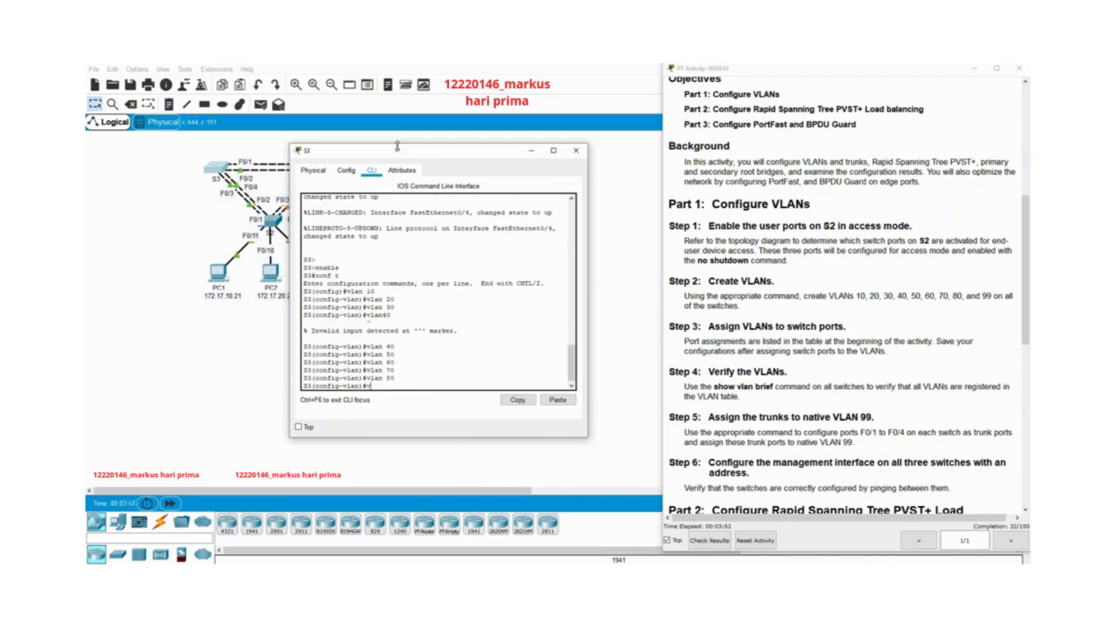
type(" 99")
key("Return")
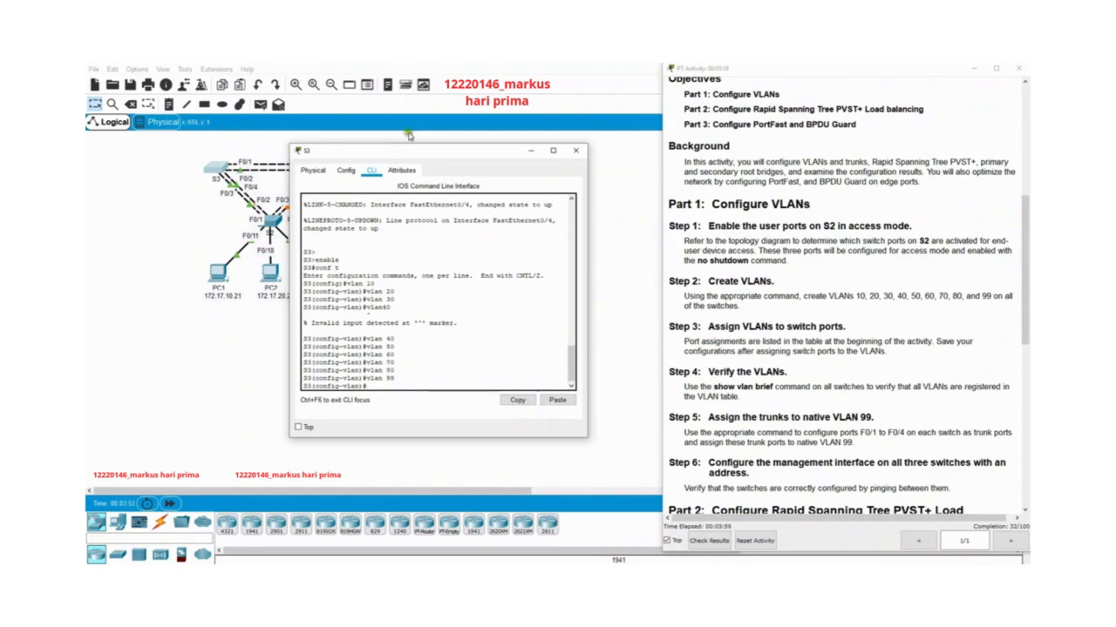
Close S3's window and return to global configuration mode in S2's command line interface.
left_click(574, 151)
left_click_drag(669, 328, 841, 352)
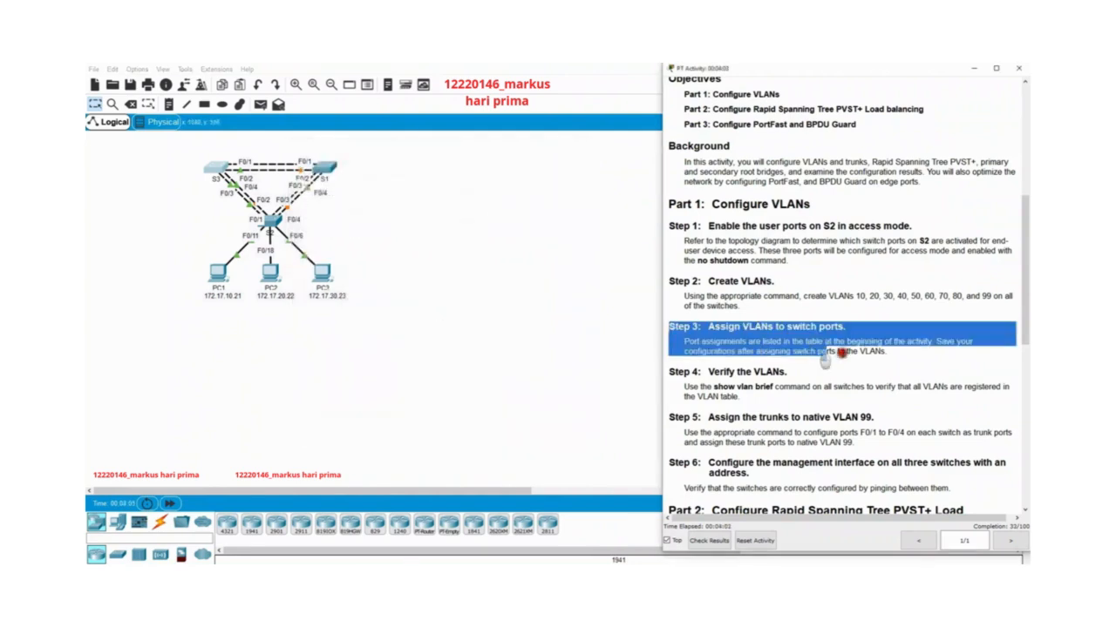
left_click(891, 373)
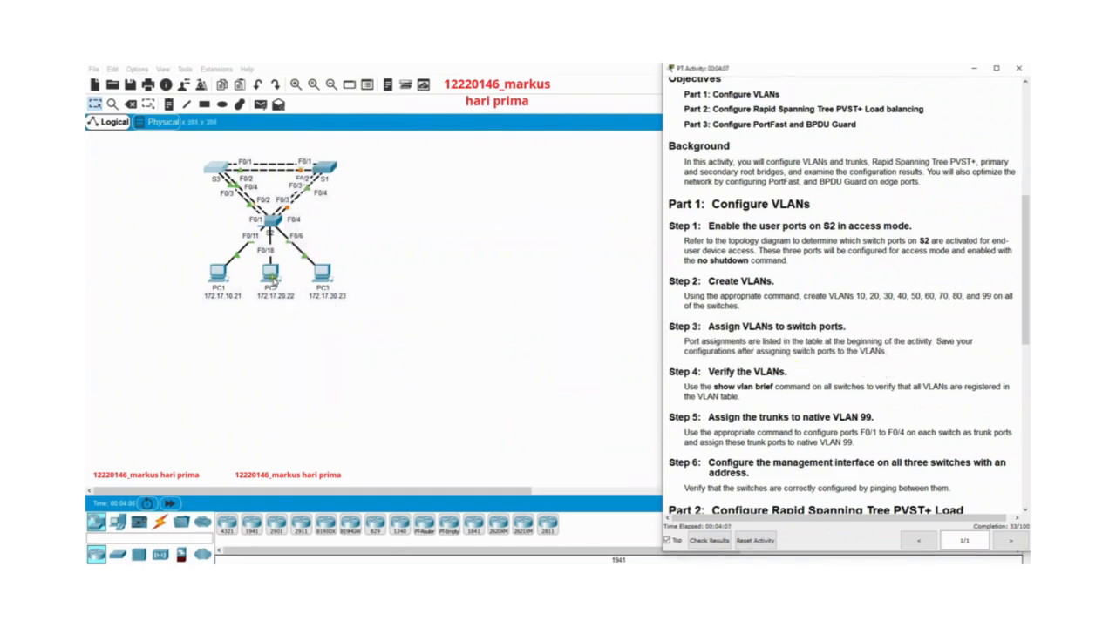
left_click(271, 221)
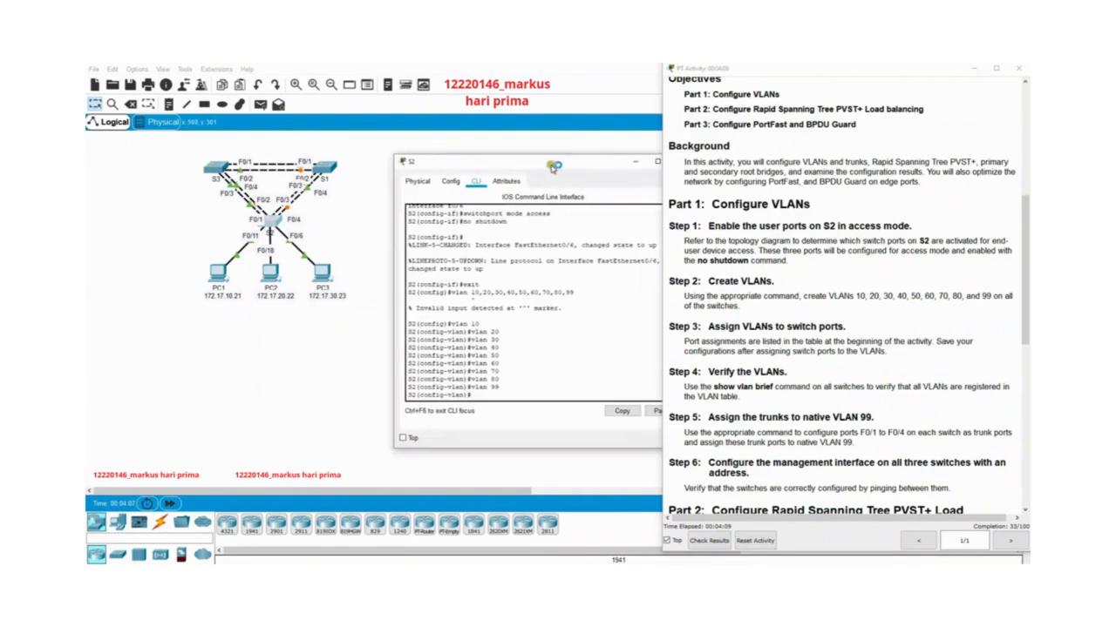
left_click_drag(497, 168, 429, 171)
type("exit")
key("Return")
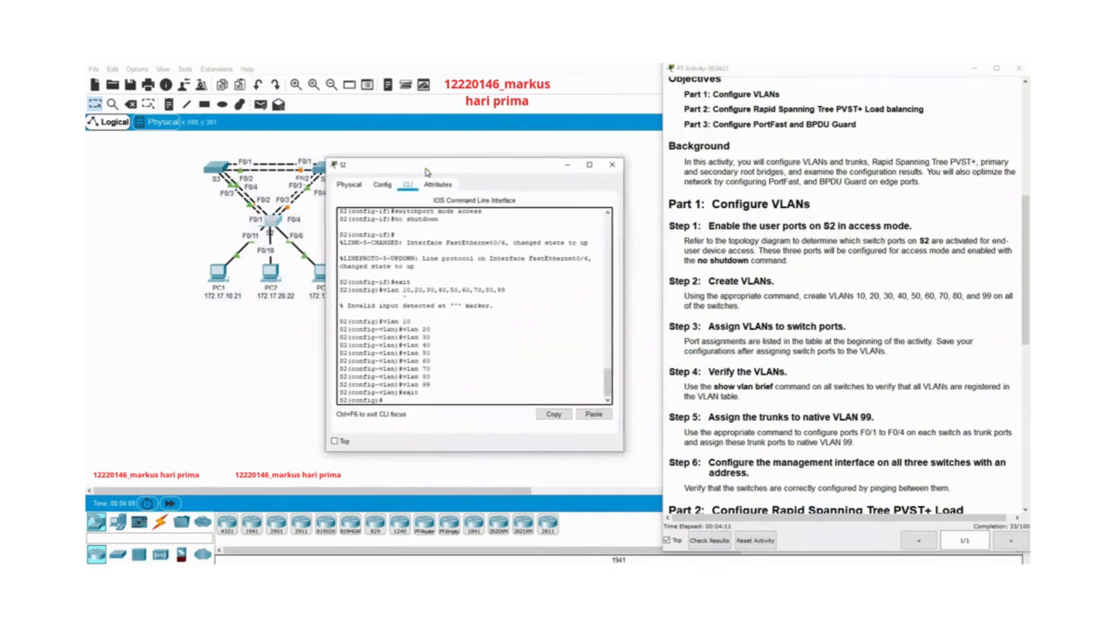
Enter interface configuration mode for port f0/11 on S2.
type("in")
key("Tab")
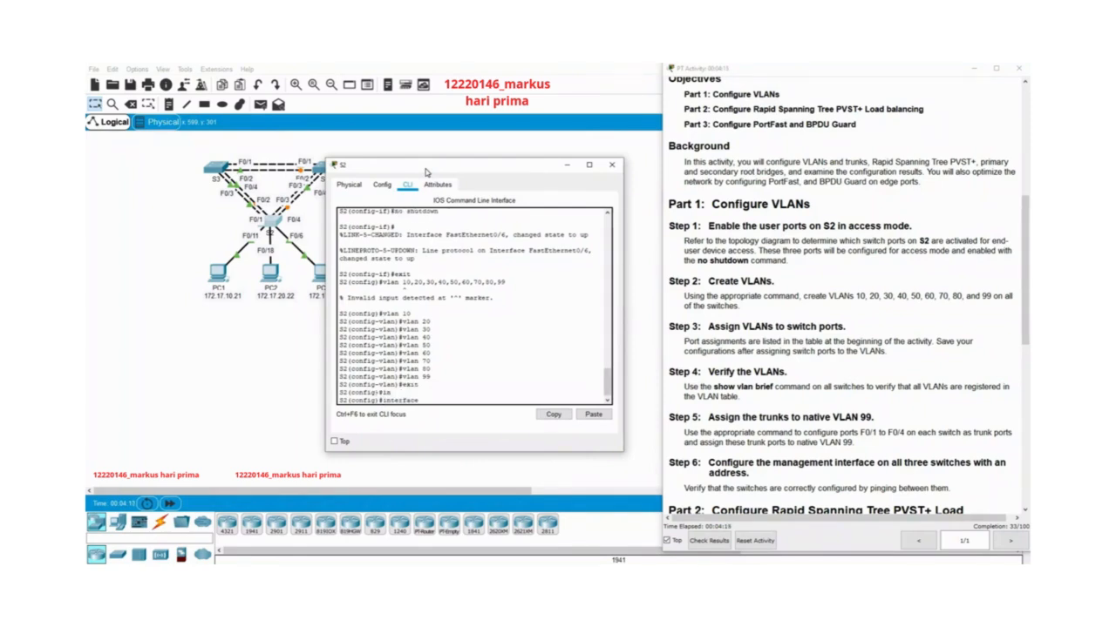
key("Up")
key("Up")
key("BackSpace")
key("BackSpace")
key("BackSpace")
type("in")
key("Tab")
type("f0")
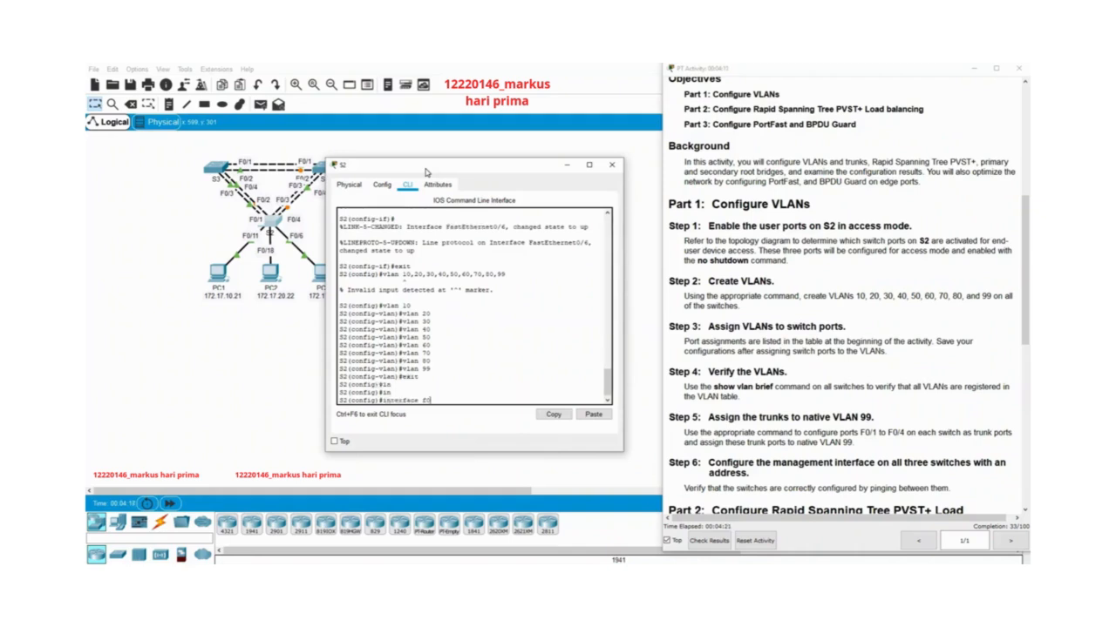
type("/11")
key("Return")
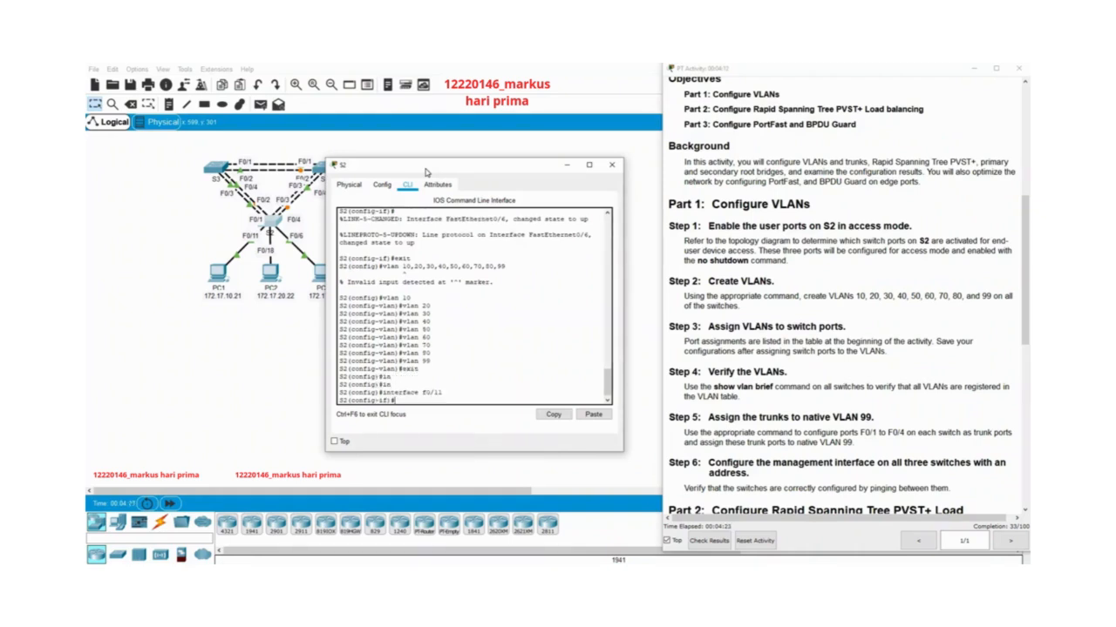
Assign S2's port f0/11 to access VLAN 10, following the port assignment table.
type("sw")
key("Tab")
type("a")
key("Tab")
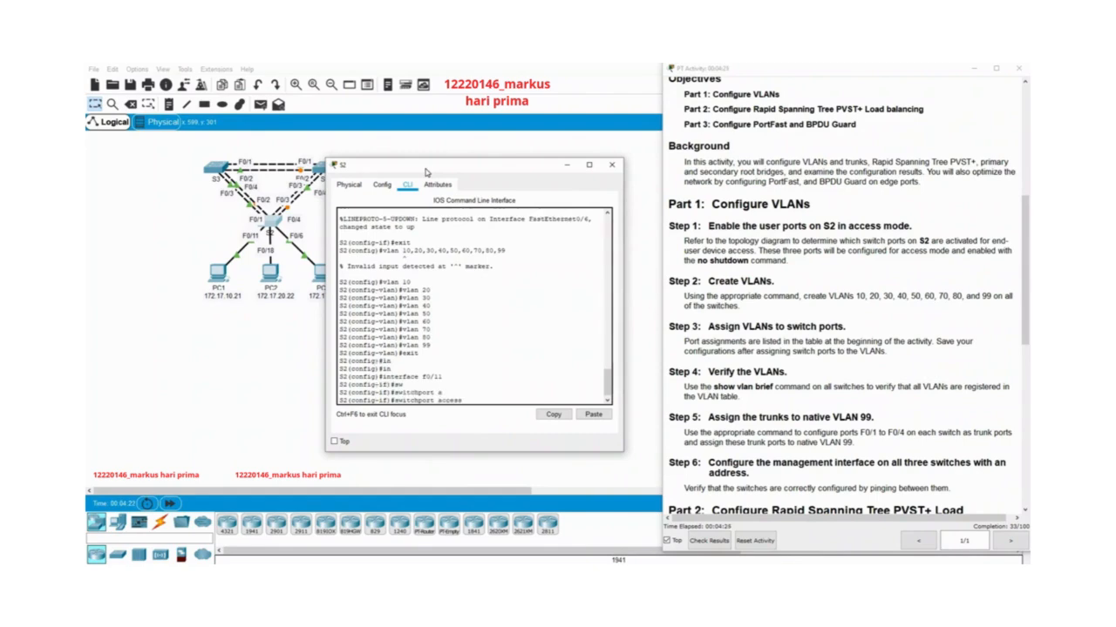
type("v")
key("Tab")
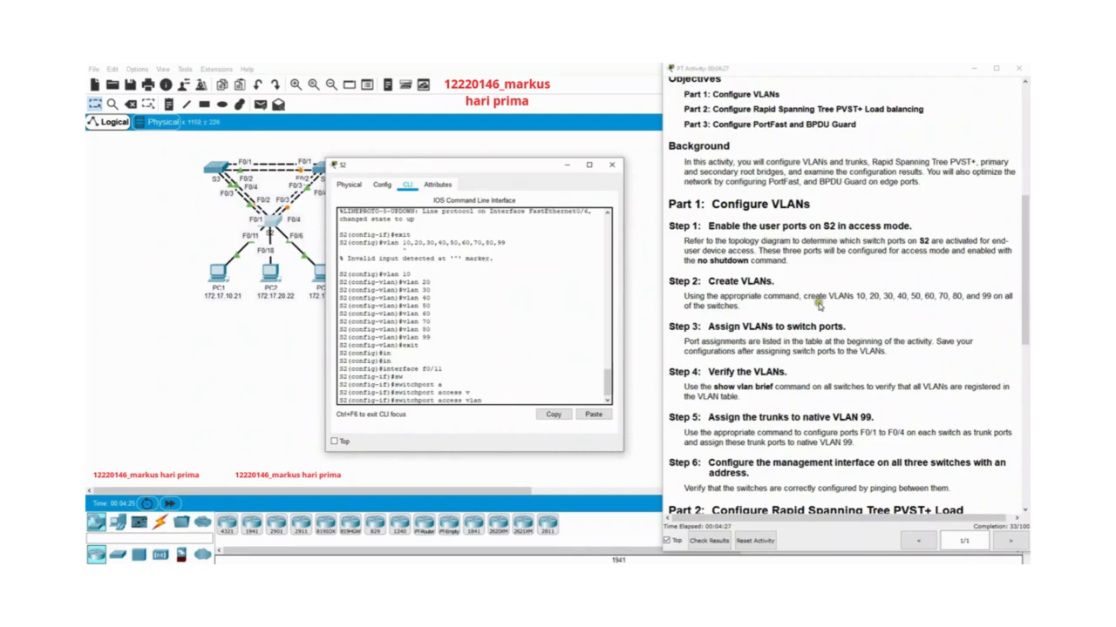
scroll(822, 381, "up", 3)
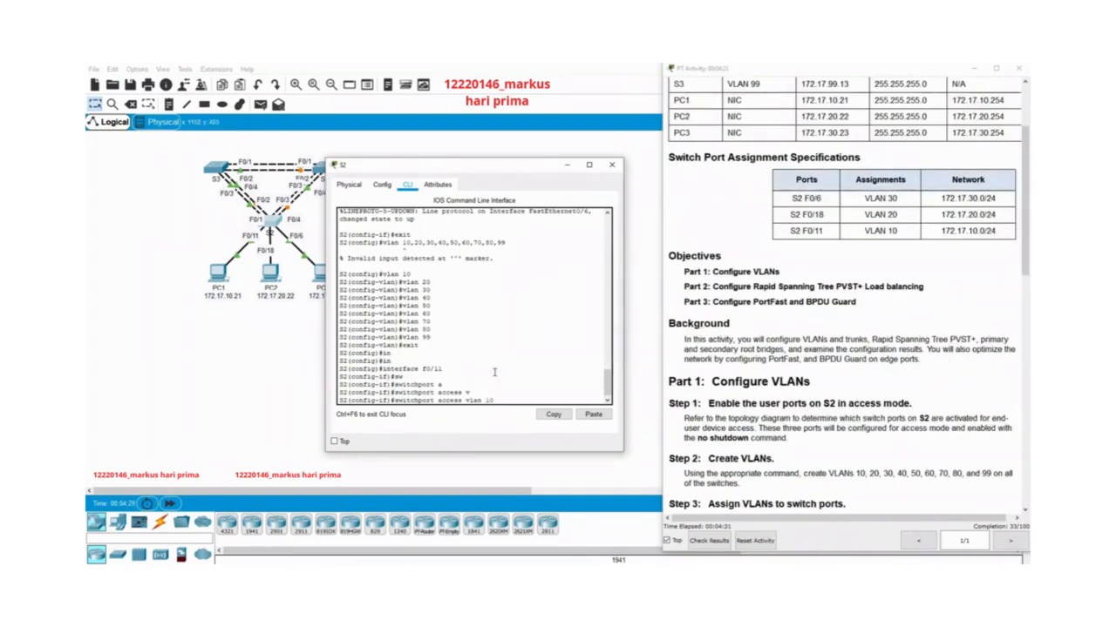
key("Return")
Assign port f0/18 on S2 to access VLAN 20.
key("Up")
key("Up")
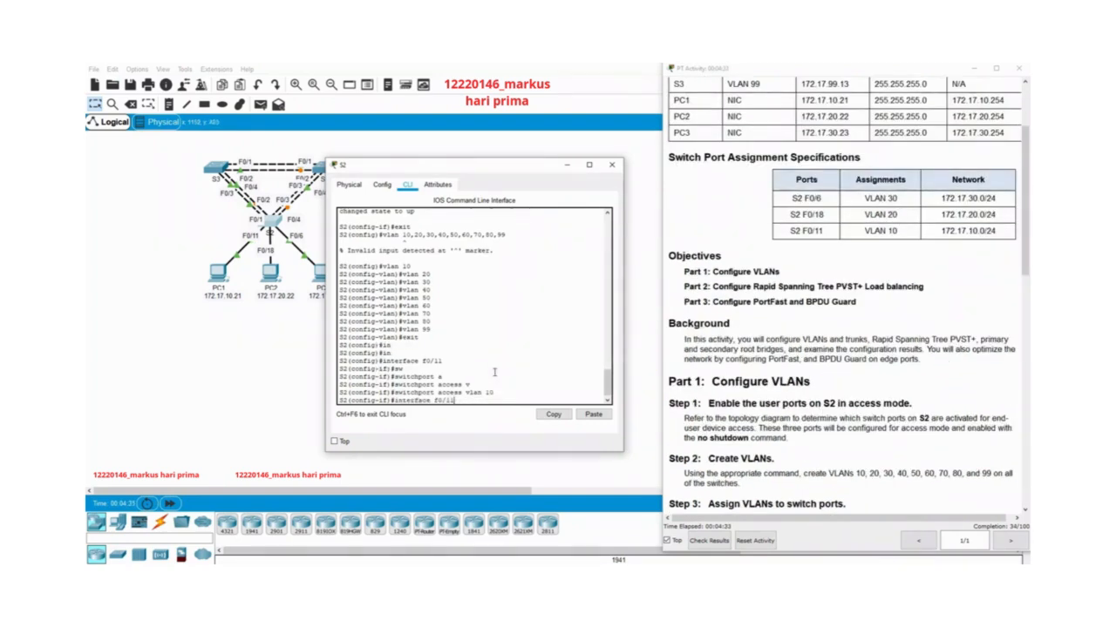
key("BackSpace")
type("8")
key("Return")
key("Up")
key("Up")
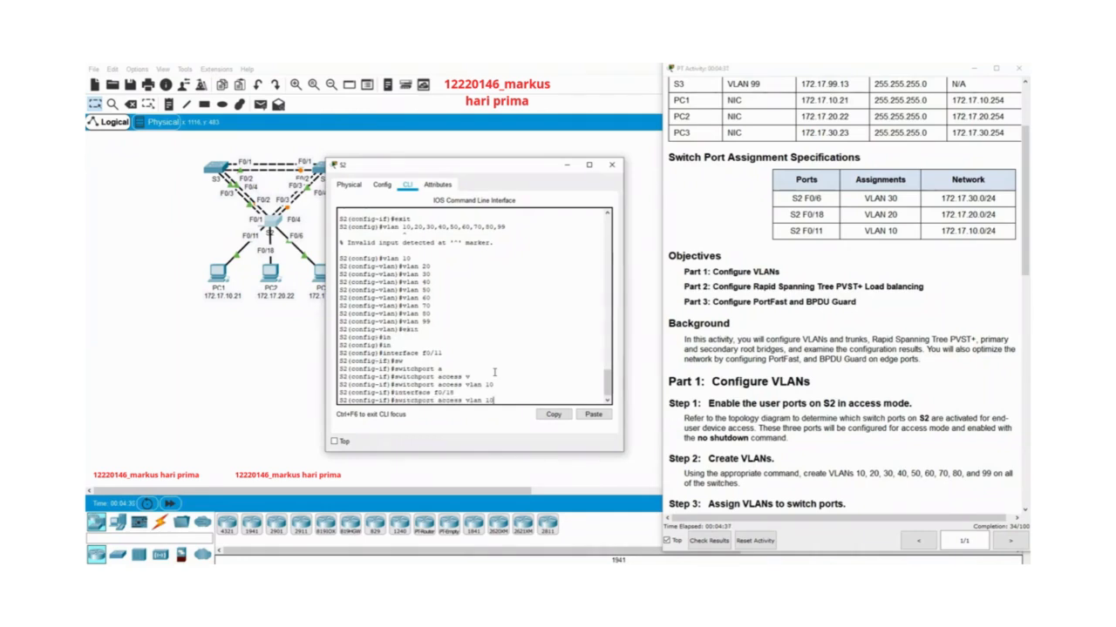
key("BackSpace")
key("BackSpace")
type("20")
key("Return")
Assign port f0/6 on S2 to access VLAN 30.
key("Up")
key("Up")
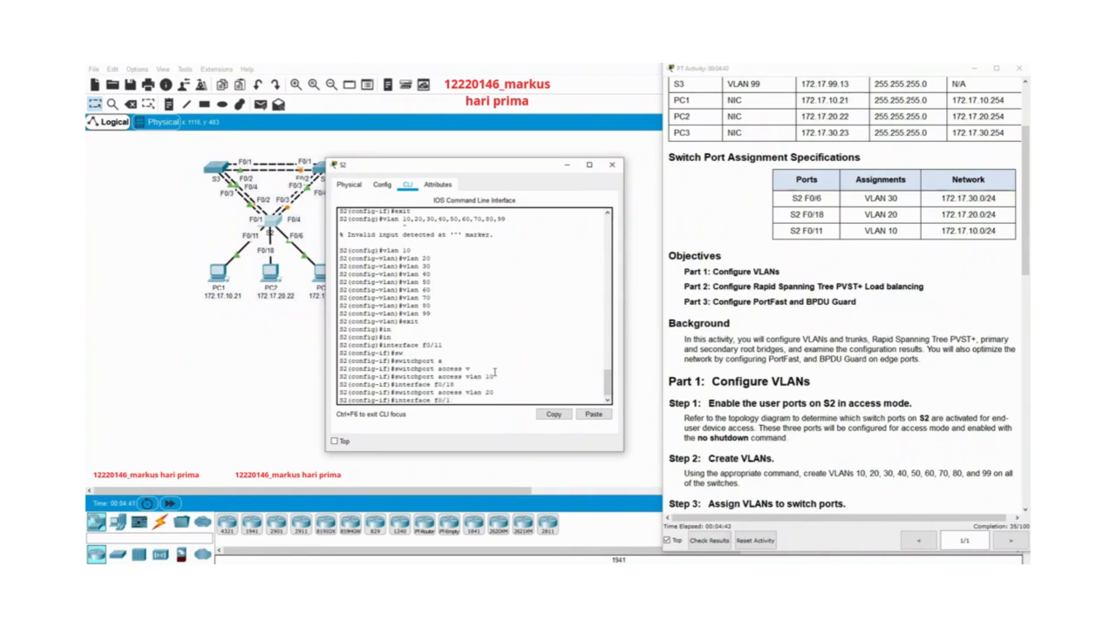
type("6")
key("Return")
key("Up")
key("Up")
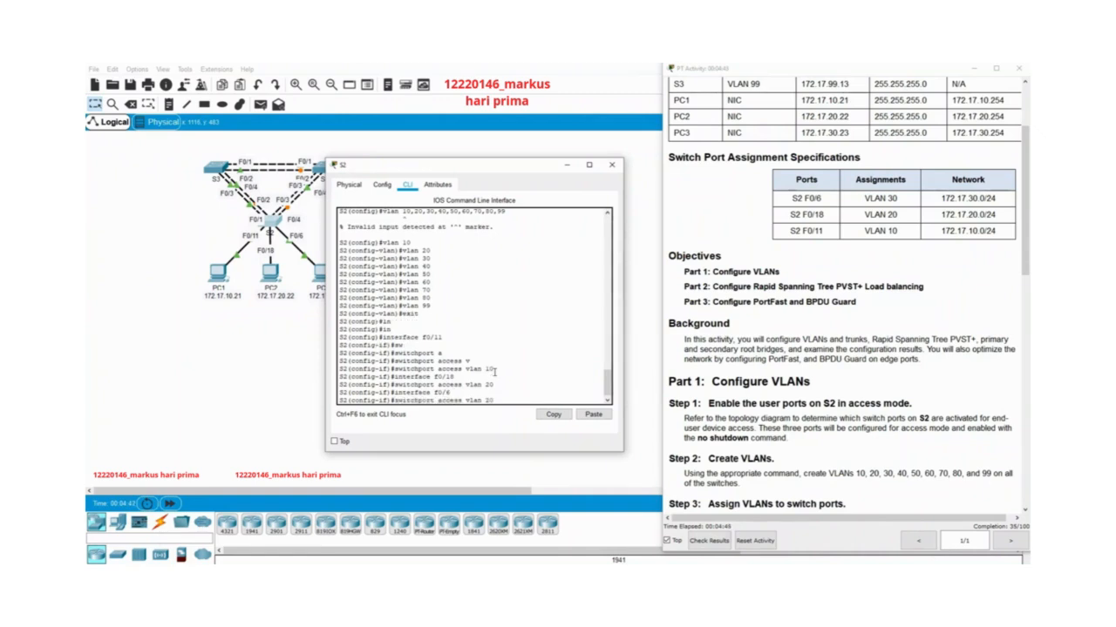
key("BackSpace")
key("BackSpace")
type("30")
key("Return")
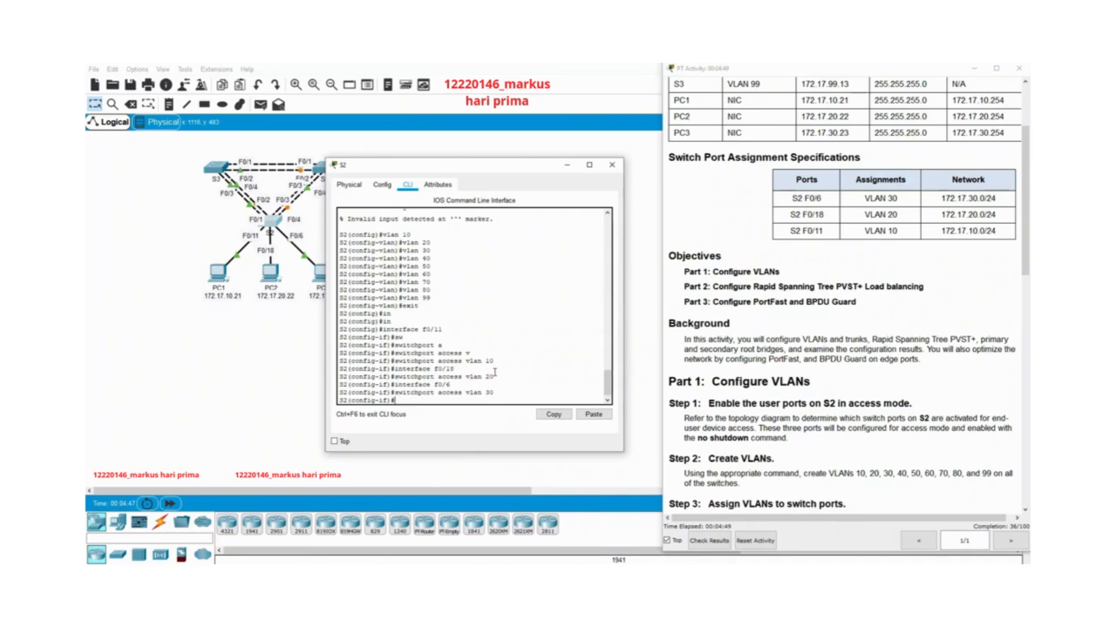
Read the activity's Step 4 and try to list S2's VLANs with "do vlan brief".
scroll(859, 418, "down", 4)
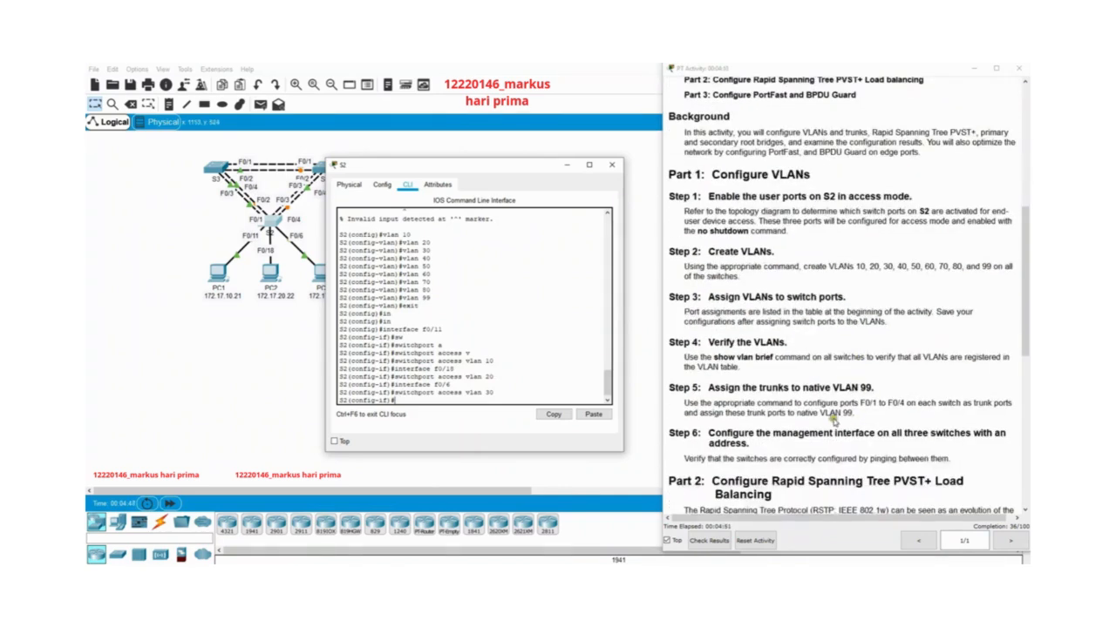
scroll(831, 411, "down", 1)
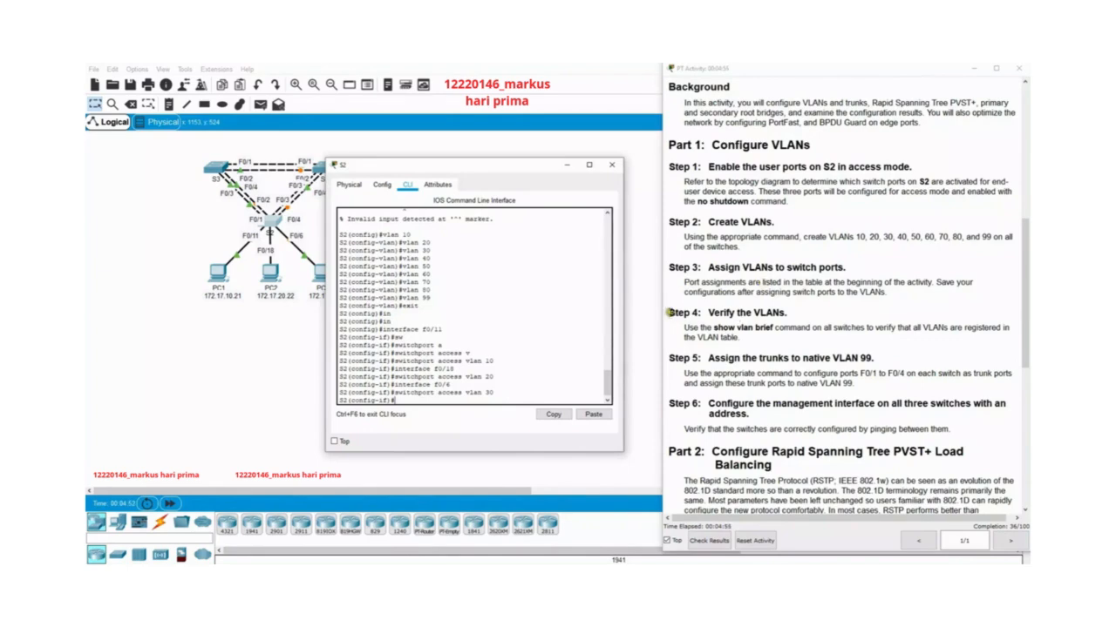
left_click_drag(669, 314, 828, 340)
left_click(830, 337)
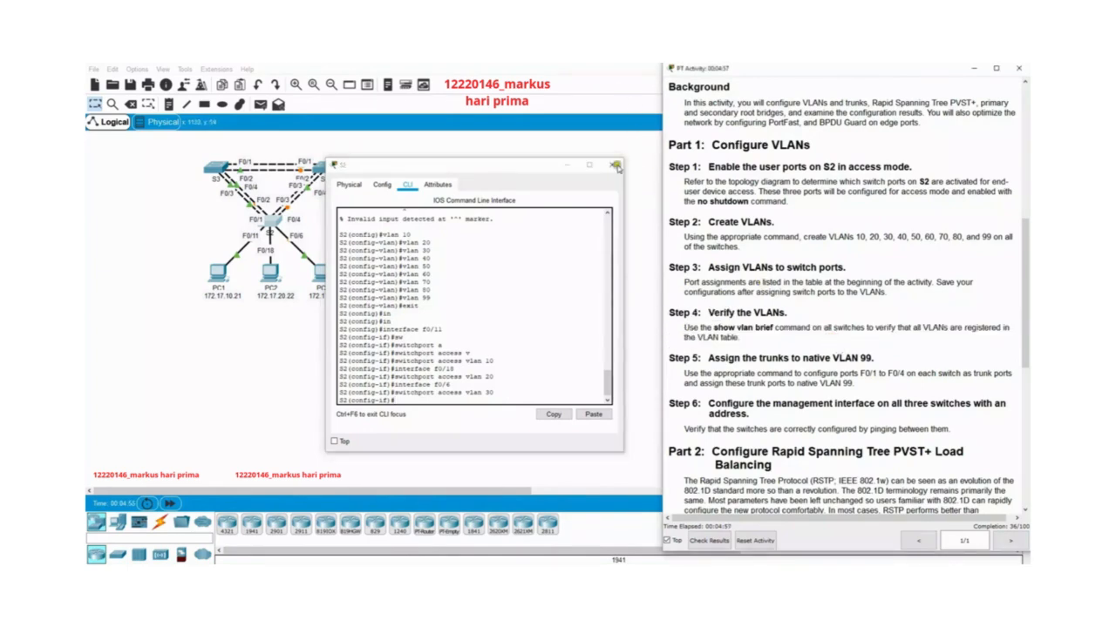
left_click(446, 399)
type("do vla")
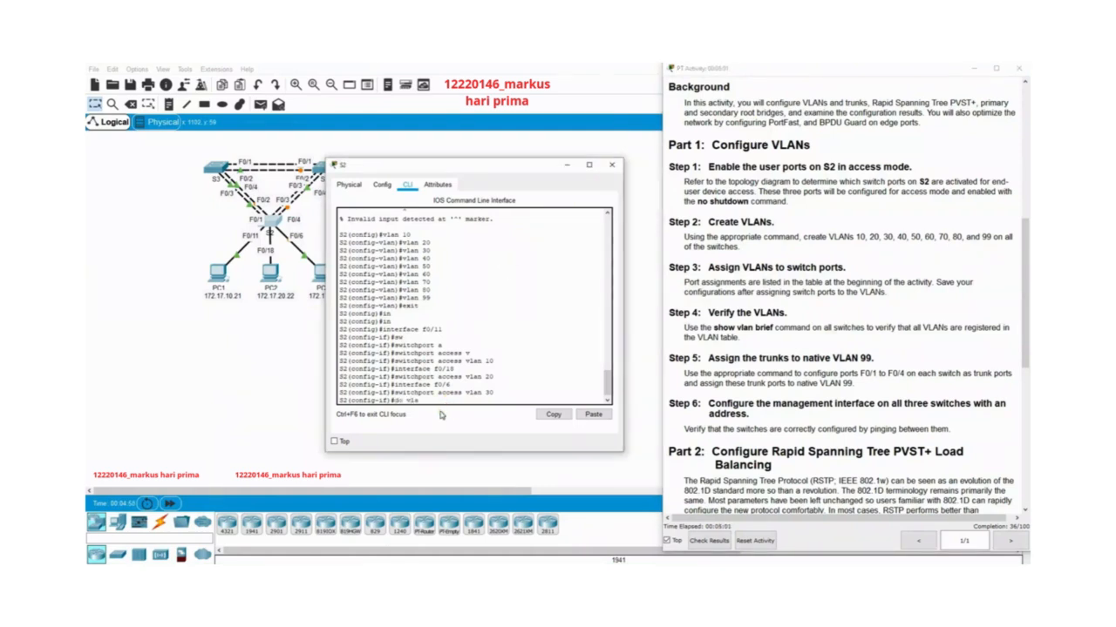
type("n brief")
key("Return")
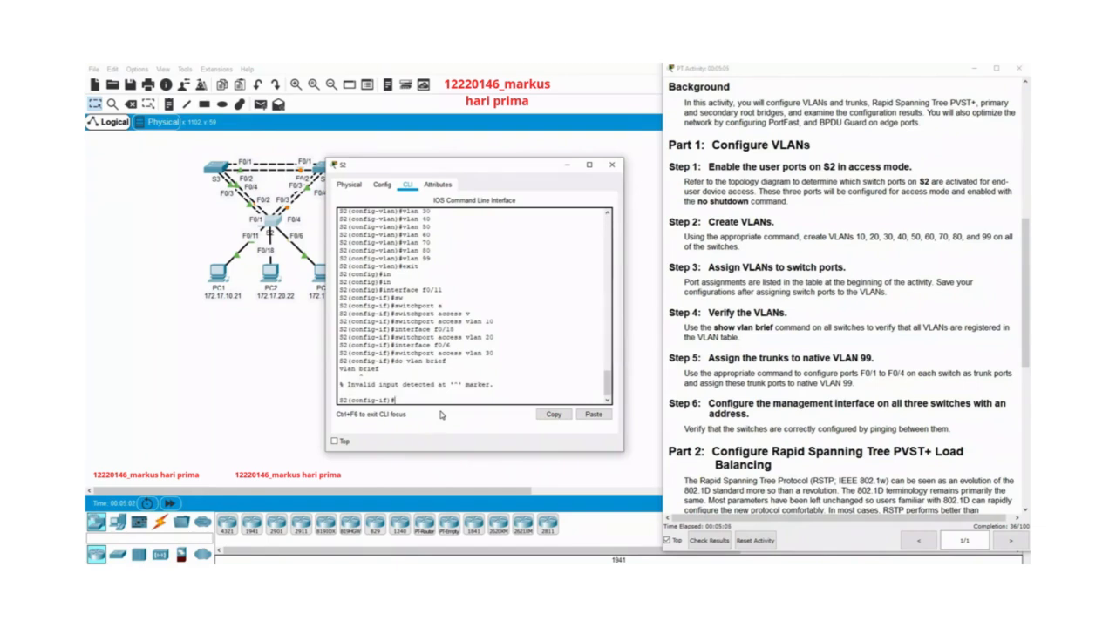
Display S2's VLAN table with "do show vlan brief".
type("do vlan bri")
key("BackSpace")
key("BackSpace")
key("BackSpace")
key("BackSpace")
key("BackSpace")
type("show vlan brief")
key("Return")
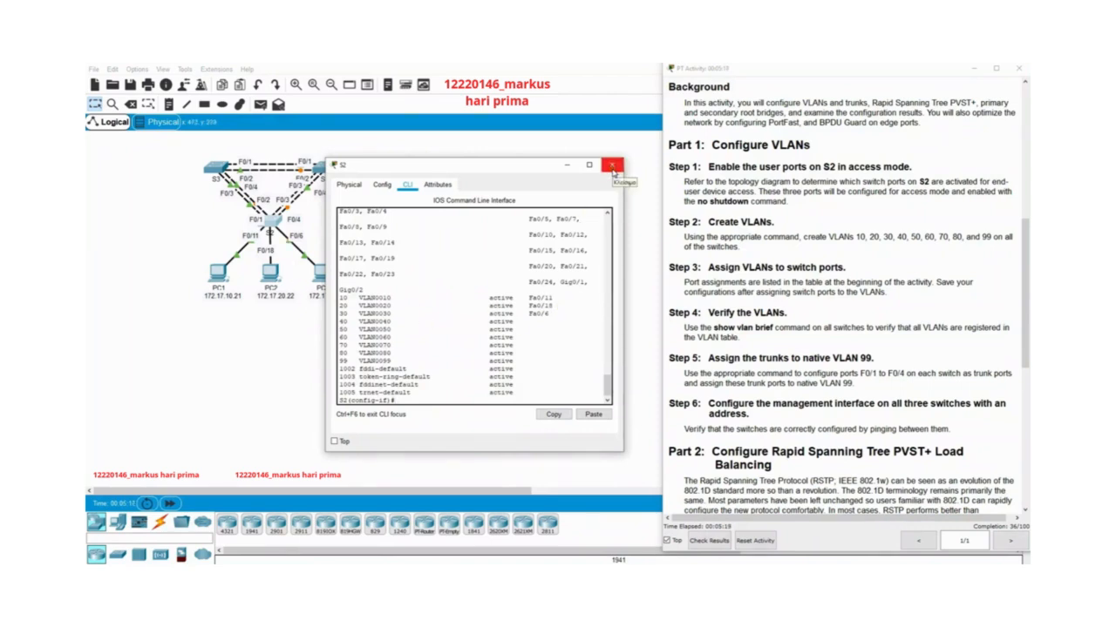
Close S2's window and read the activity's Step 5 on assigning the trunks to native VLAN 99.
left_click(612, 166)
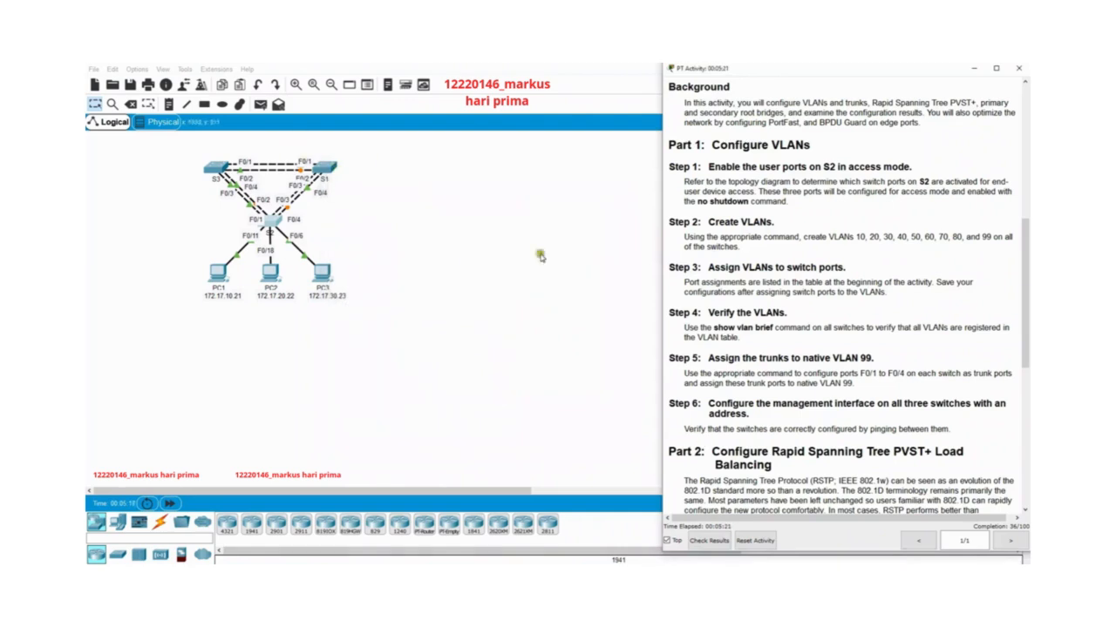
scroll(795, 379, "down", 2)
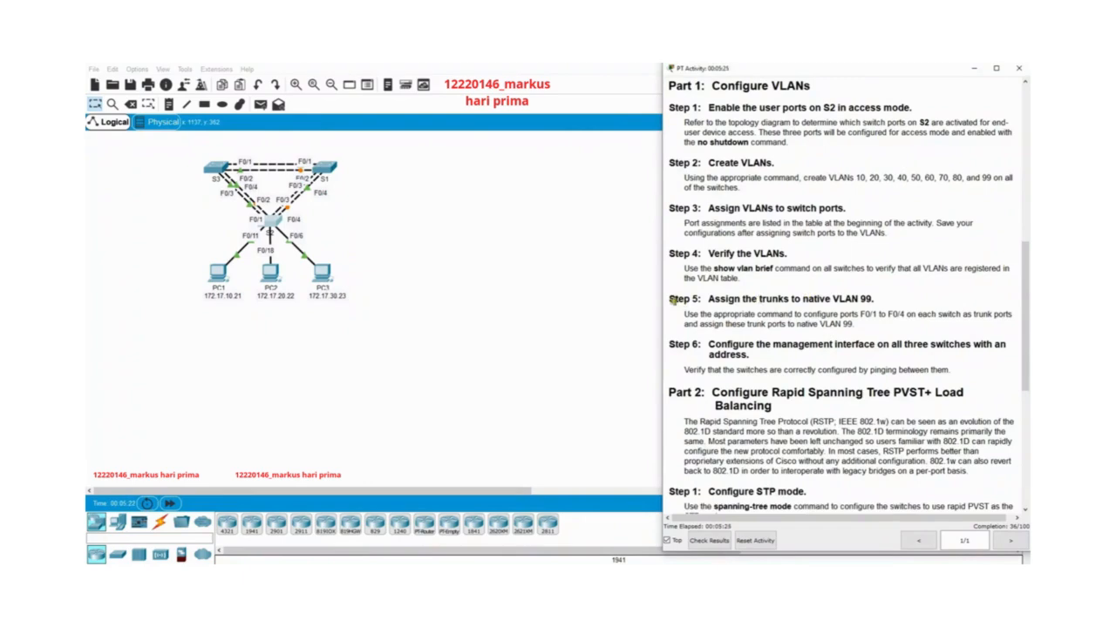
left_click_drag(673, 298, 786, 338)
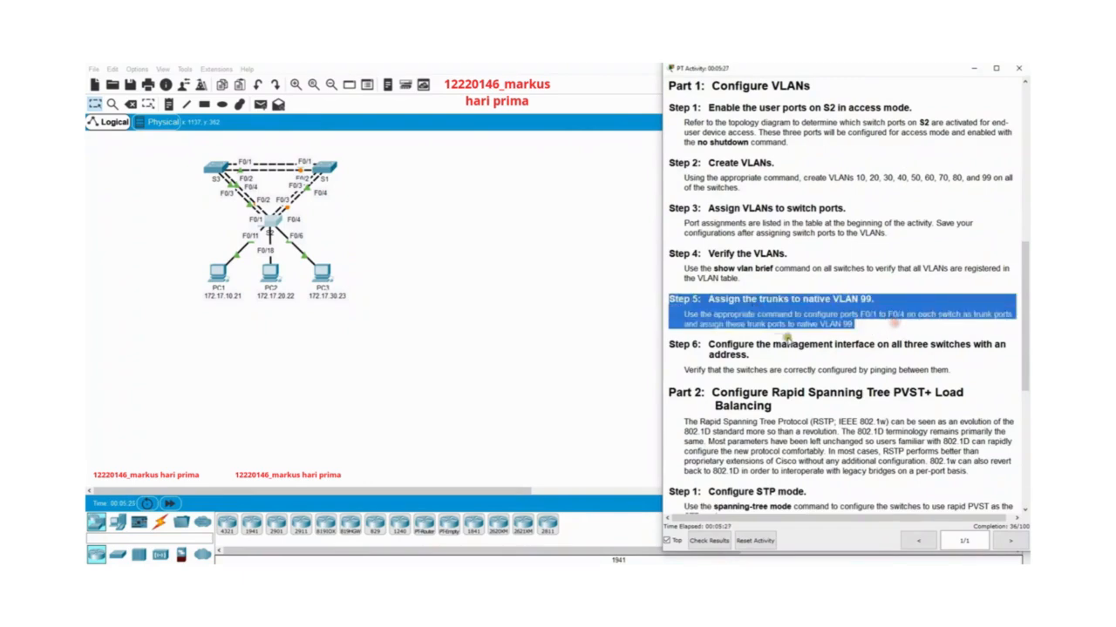
left_click(786, 338)
left_click(340, 231)
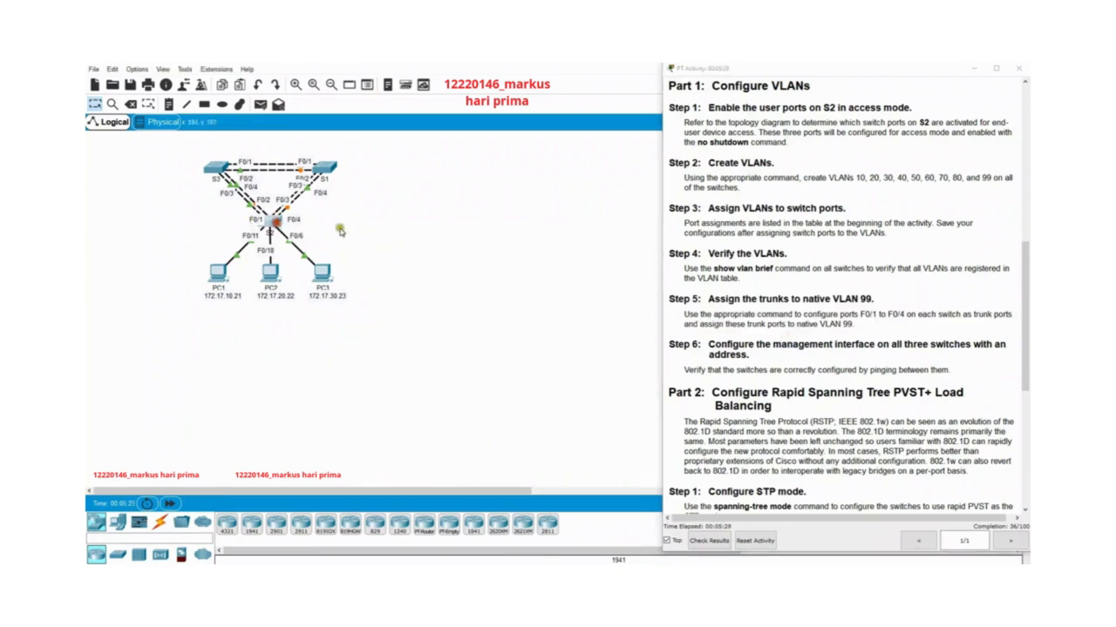
Reopen S2's command line interface and return to global configuration mode.
left_click(273, 223)
left_click_drag(559, 170, 477, 170)
type("e")
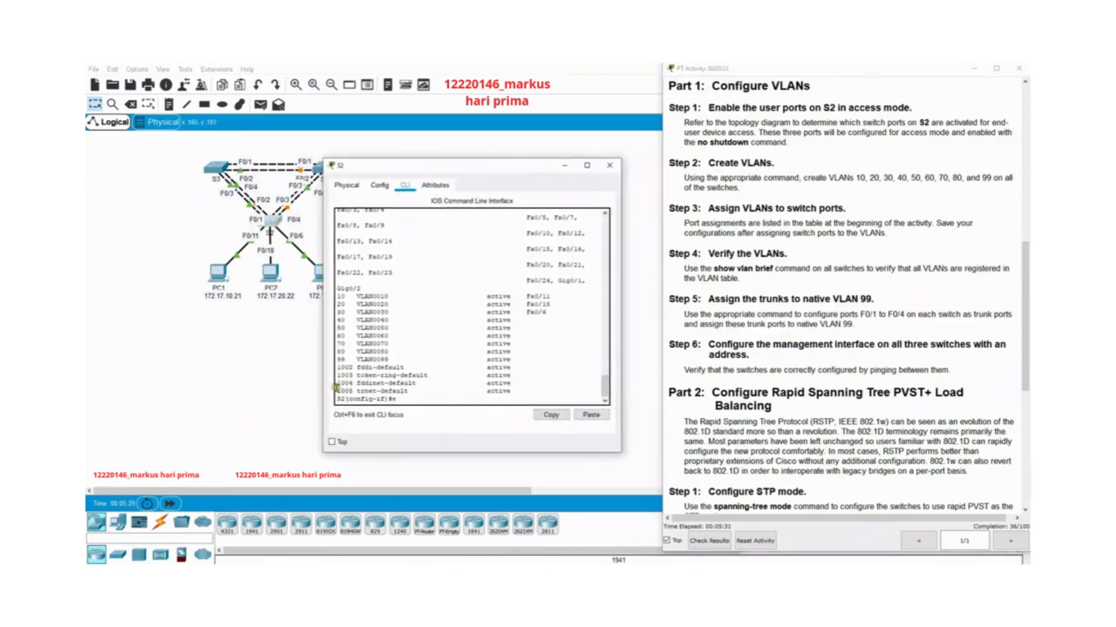
type("xit")
key("Return")
Enter interface range configuration mode for ports f0/1-4 on S2.
type("in")
key("Tab")
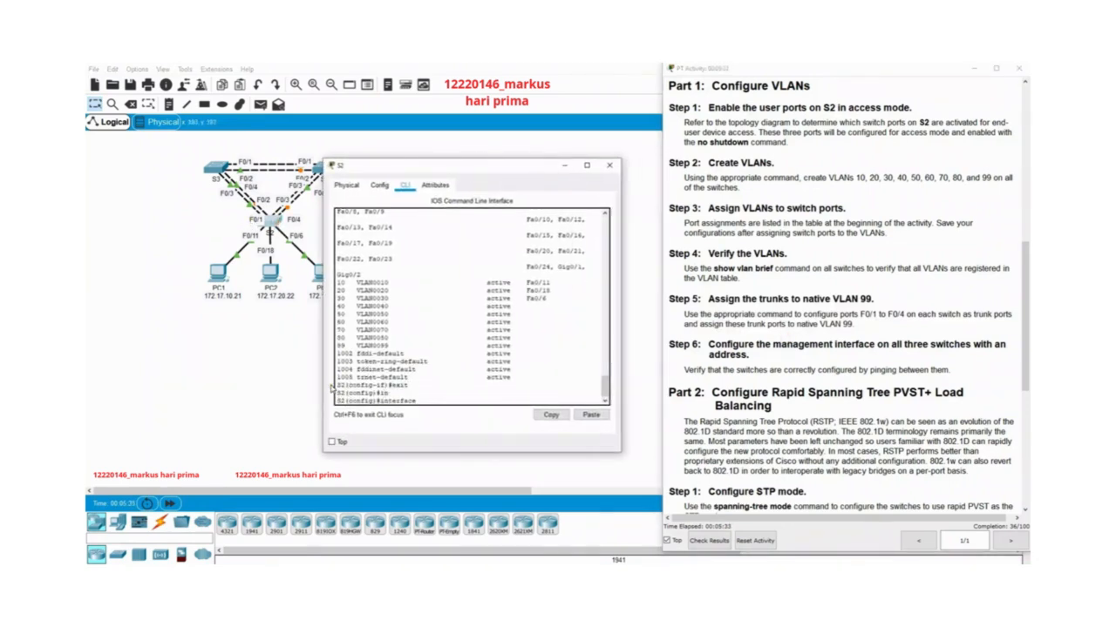
type("r")
key("Tab")
type("f0/")
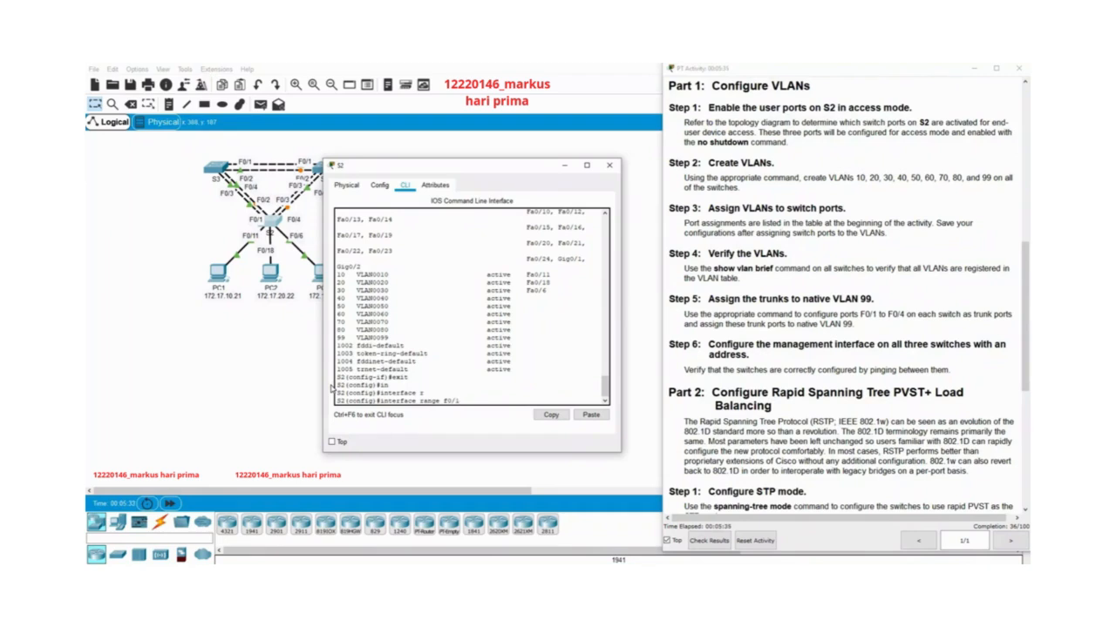
type("1-4")
key("Return")
Set S2's ports f0/1-4 to trunk mode.
type("sw")
key("Tab")
type("m")
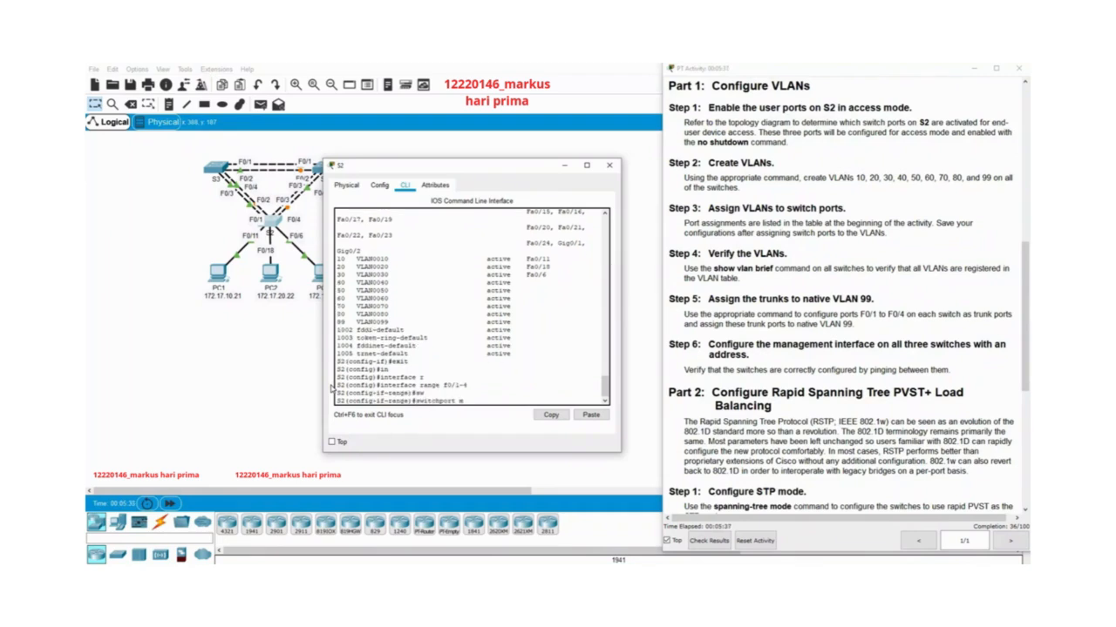
key("Tab")
type("t")
key("Tab")
key("Return")
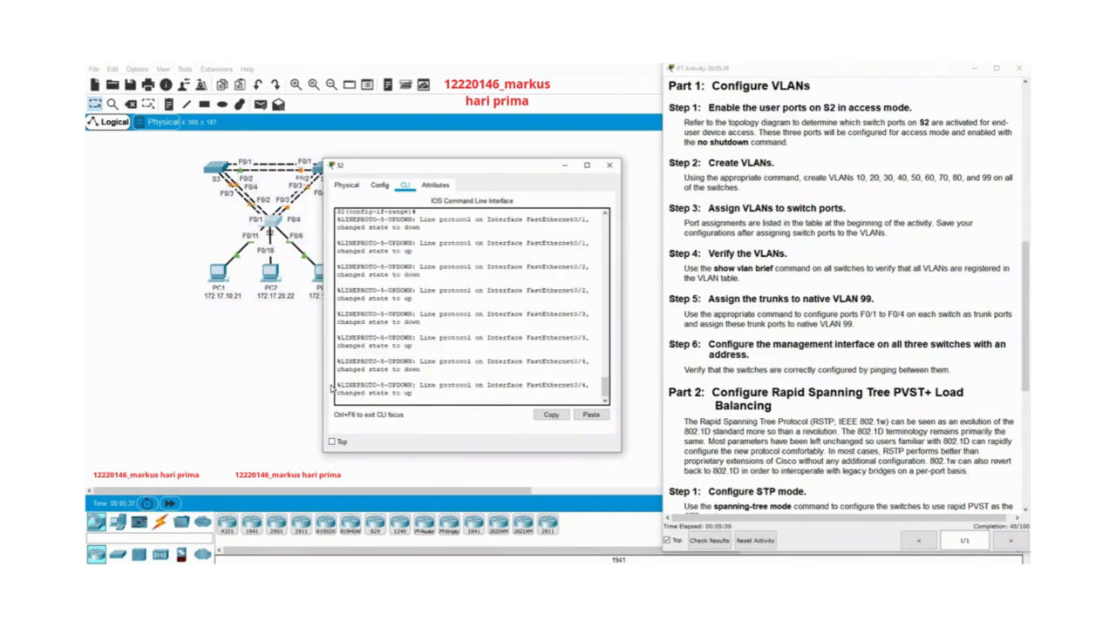
Set native VLAN 99 on S2's trunk ports f0/1-4.
type("sw")
key("Tab")
type("t")
key("Tab")
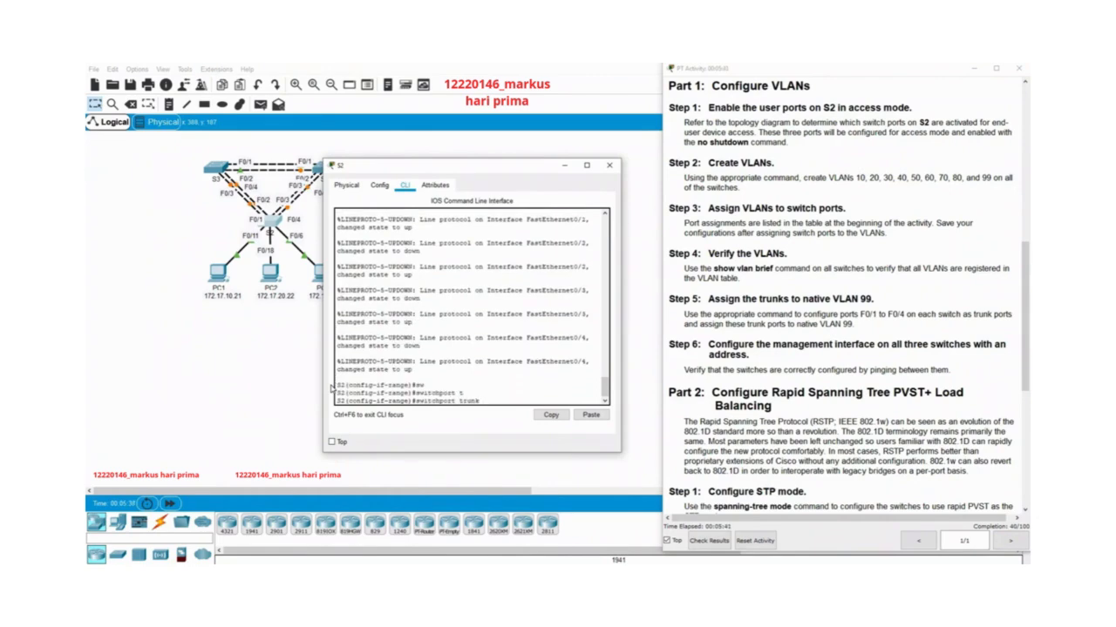
type("n")
key("Tab")
type("v")
key("Tab")
type("99")
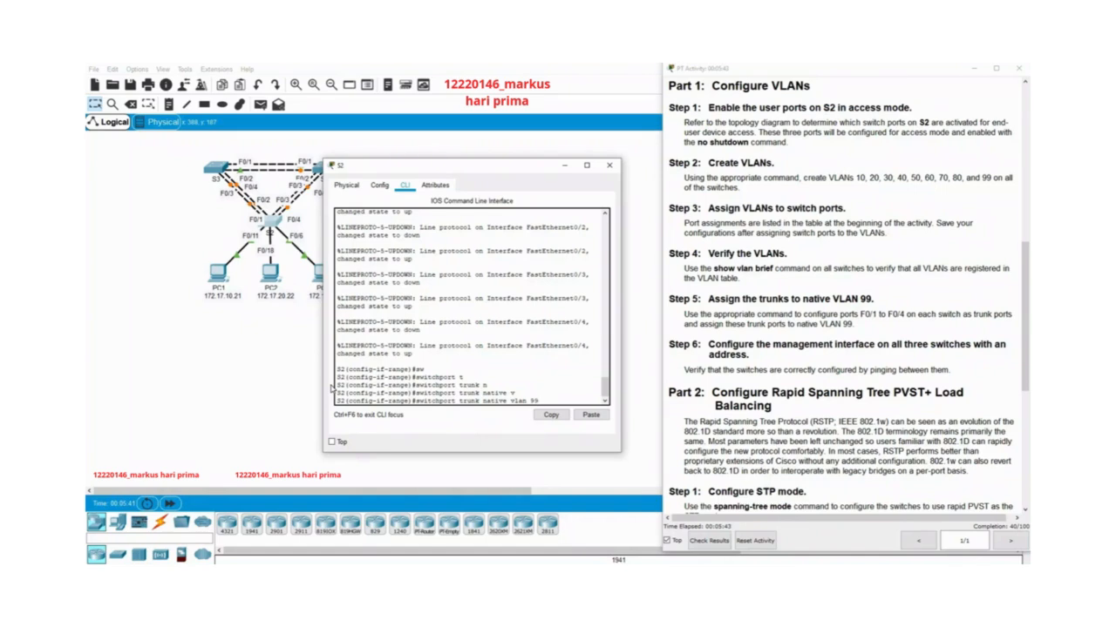
key("Return")
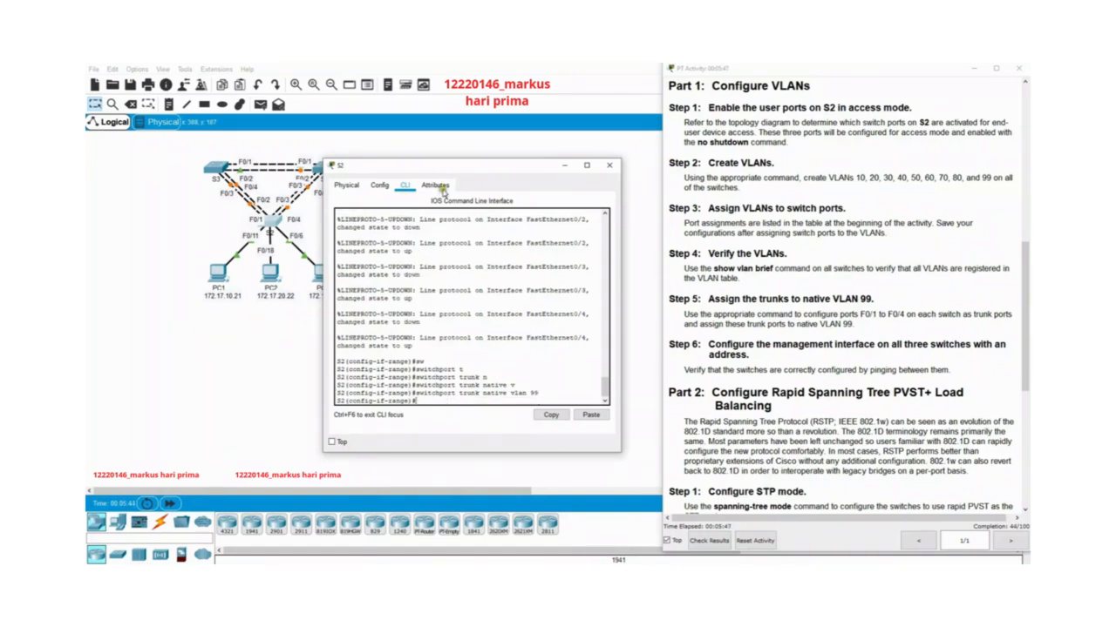
Close S2's window, open S3's command line interface and return to global configuration mode.
left_click(609, 165)
left_click(216, 169)
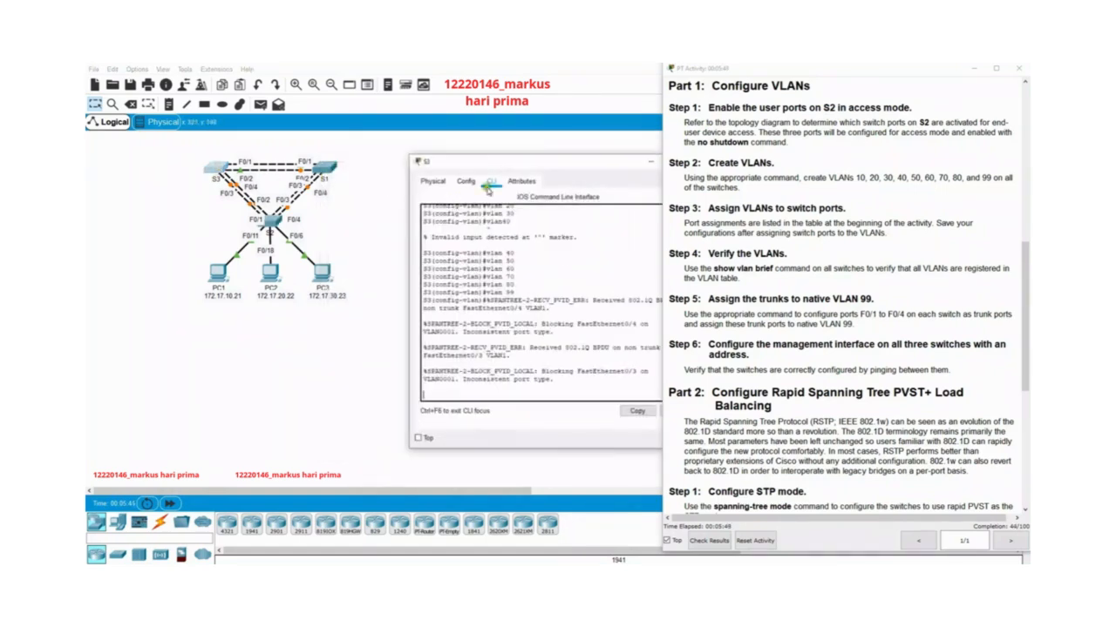
key("Return")
key("Return")
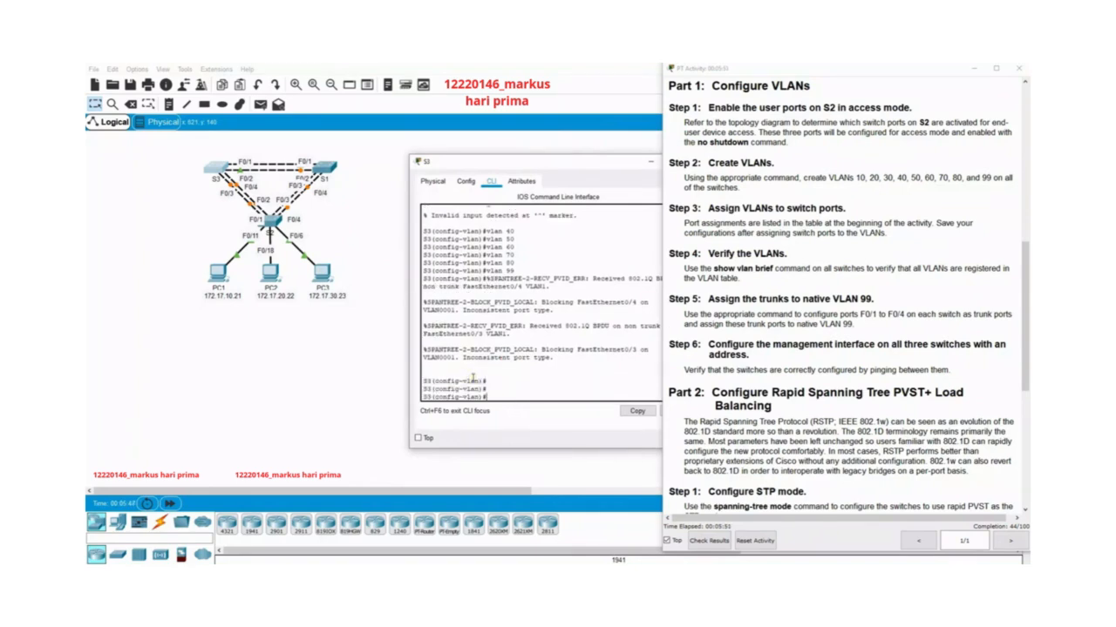
type("exit")
key("Return")
type("sw")
key("Tab")
type("m")
key("Tab")
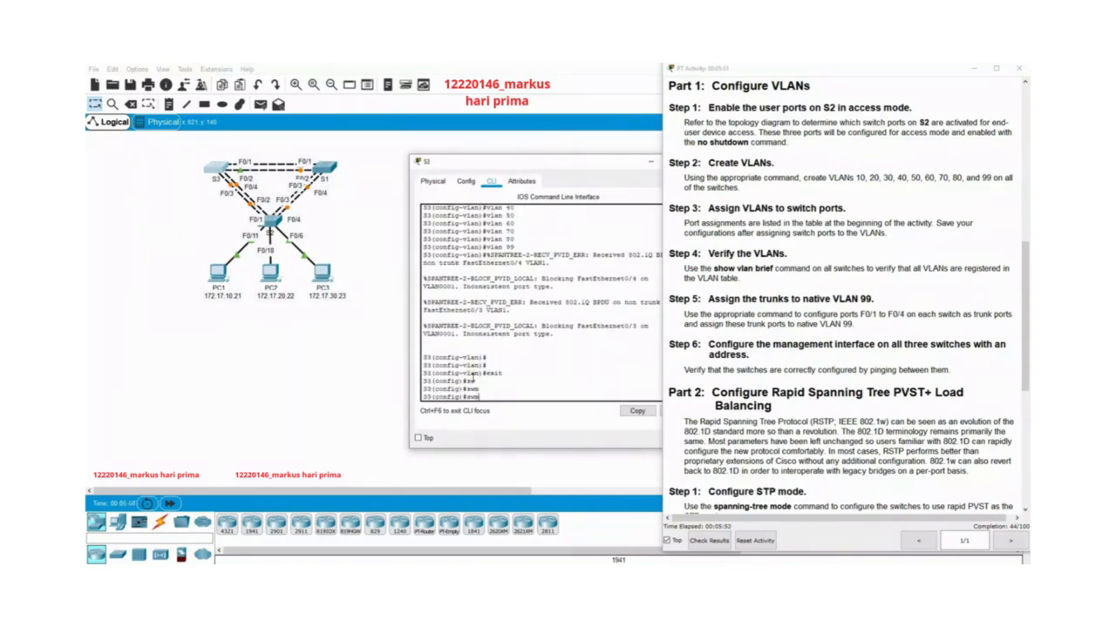
Enter interface range configuration mode for ports f0/1-4 on S3.
type("in")
key("Tab")
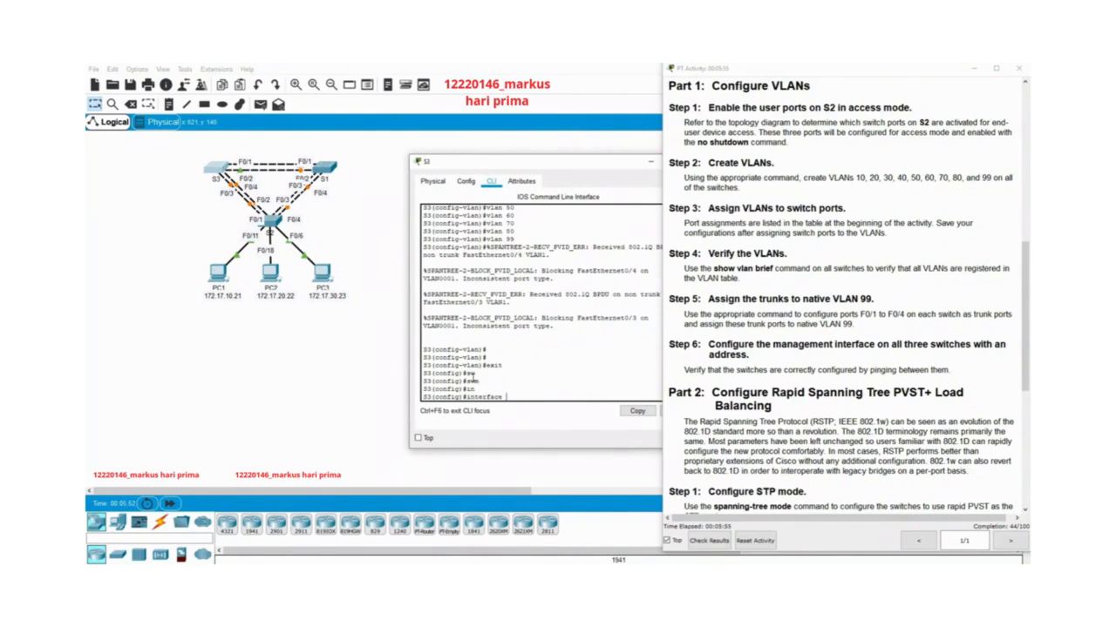
type("r")
key("Tab")
type("f")
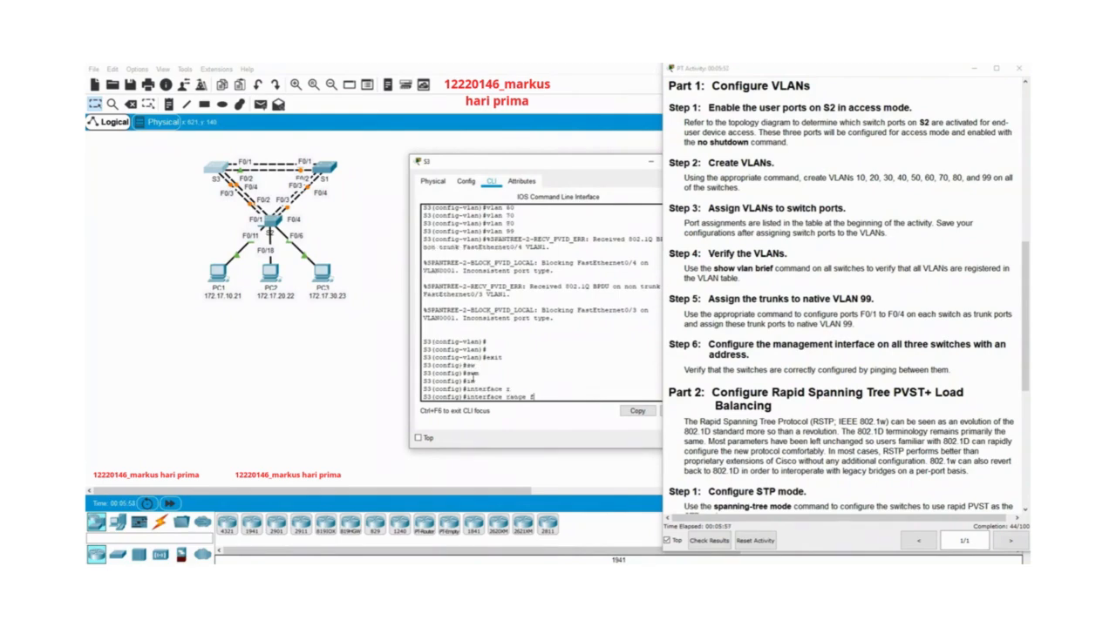
type("0/1-4")
key("Return")
Set S3's ports f0/1-4 to trunk mode.
type("sw")
key("Tab")
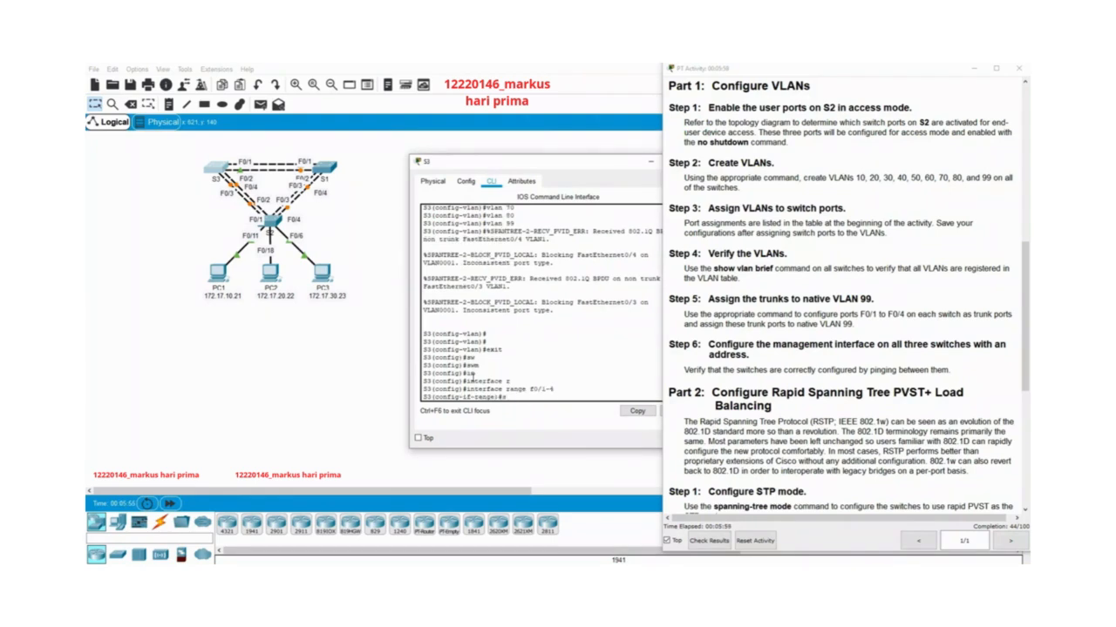
type("m")
key("Tab")
type("t")
key("Tab")
key("Return")
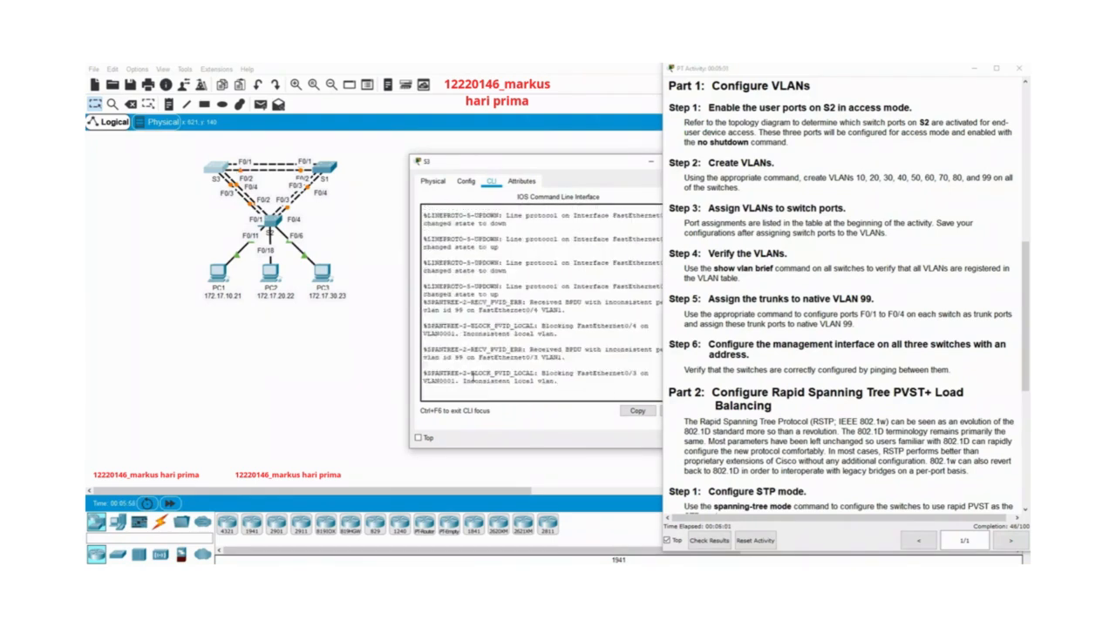
Set native VLAN 99 on S3's trunk ports f0/1-4.
key("Return")
type("sw")
key("Tab")
type("t")
key("Tab")
type("n")
key("Tab")
type("v")
key("Tab")
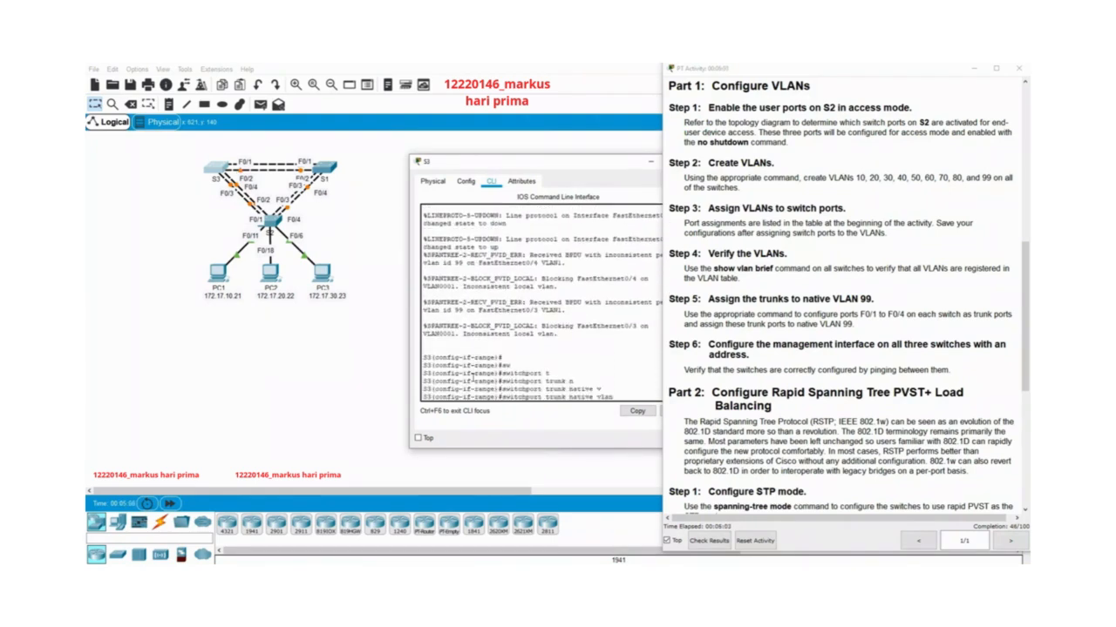
type("99")
key("Return")
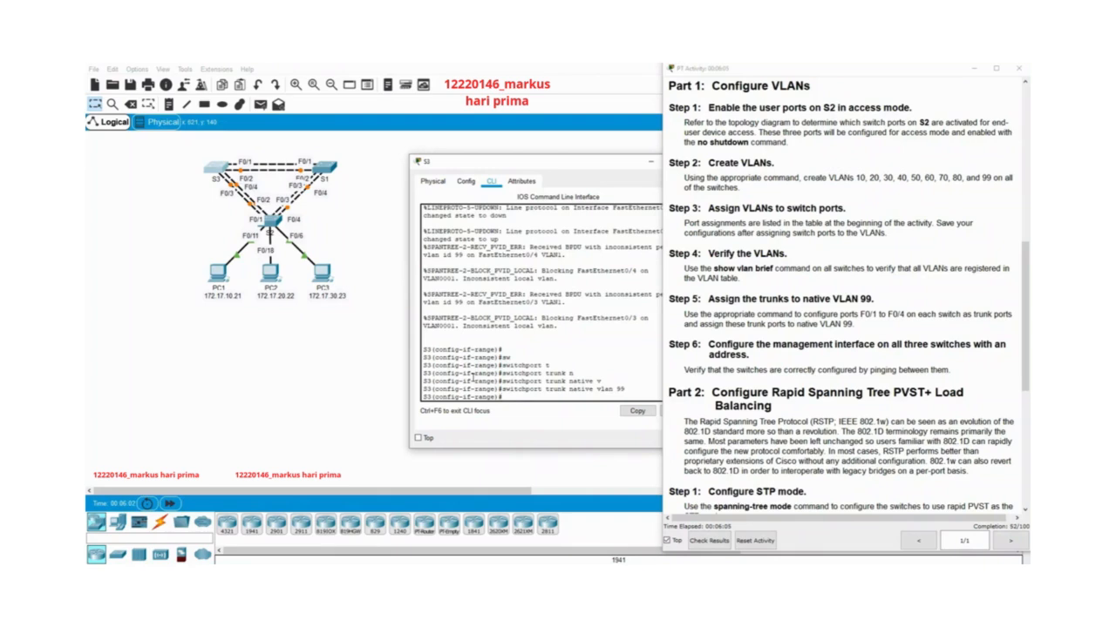
Close S3's window, open S1's command line interface and return to global configuration mode.
left_click_drag(590, 168, 481, 156)
left_click(628, 156)
left_click(331, 170)
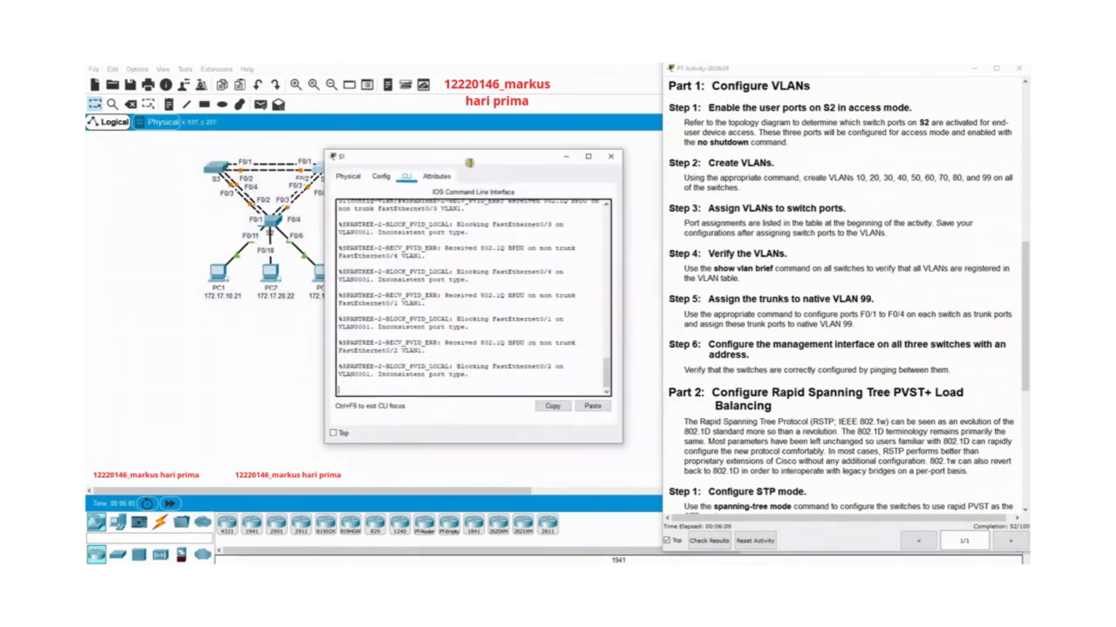
key("Return")
key("Return")
key("Return")
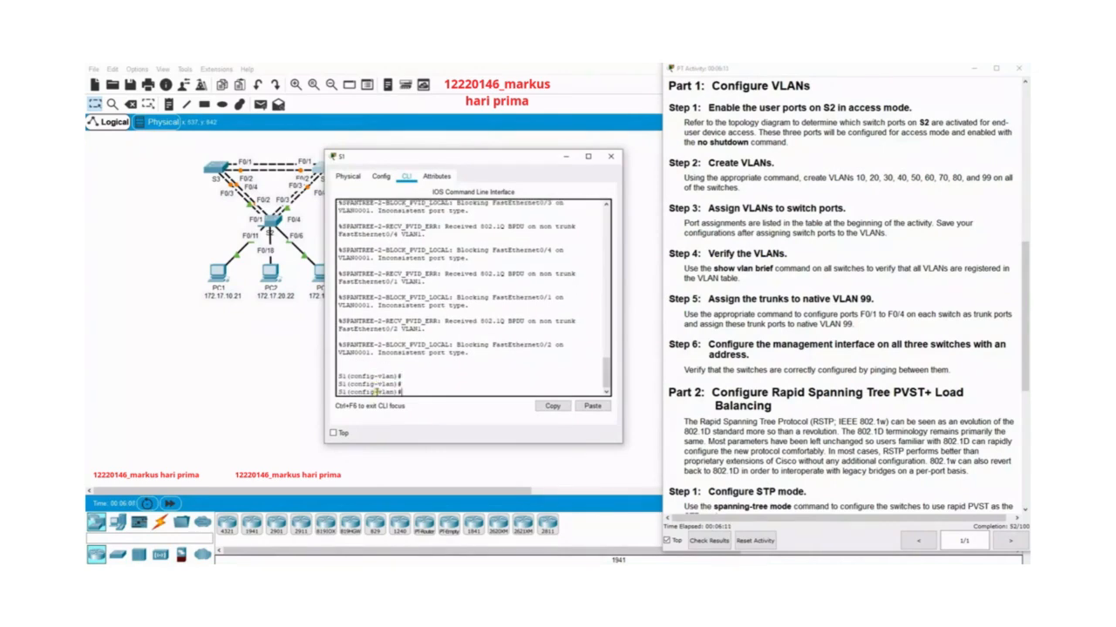
type("exit")
key("Return")
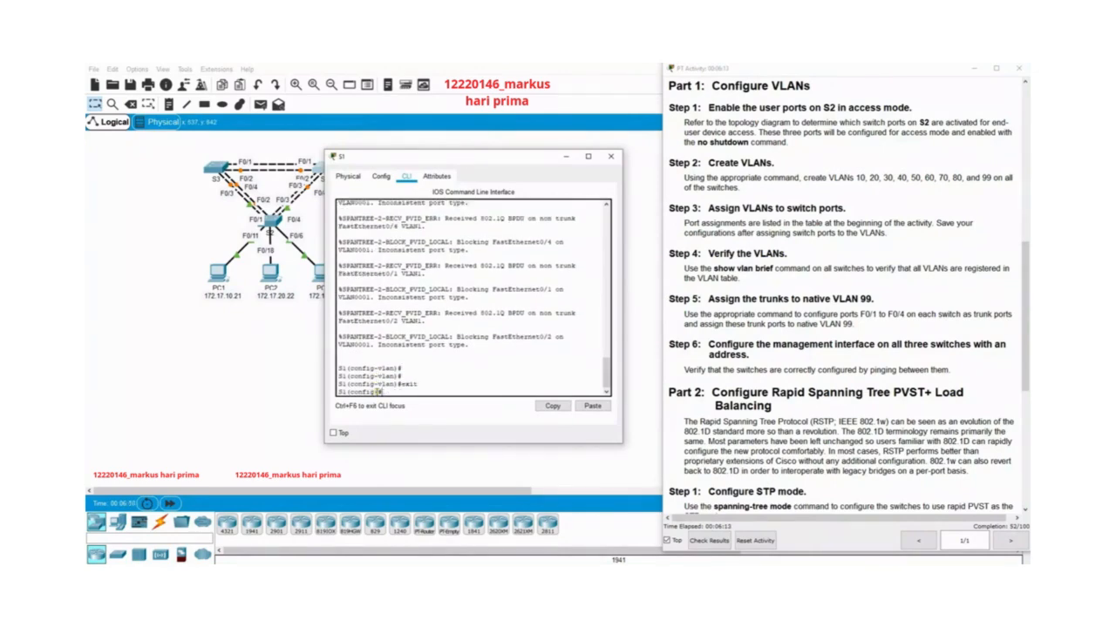
Enter interface range configuration mode for ports f0/1-4 on S1.
type("in")
key("Tab")
type("r")
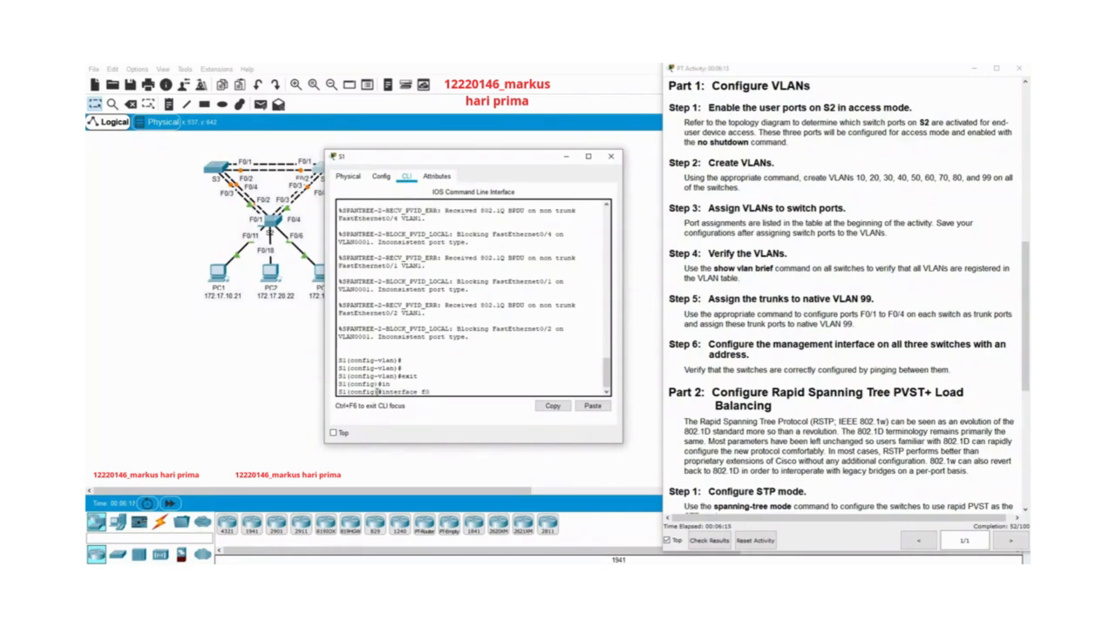
key("Tab")
type("f0")
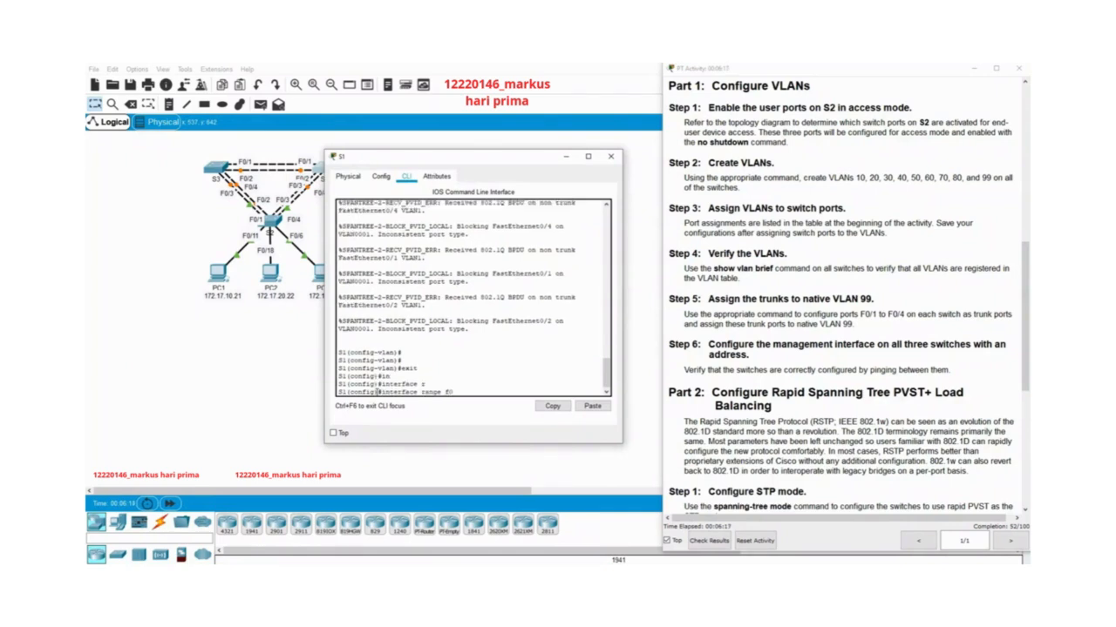
type("/1-4")
key("Return")
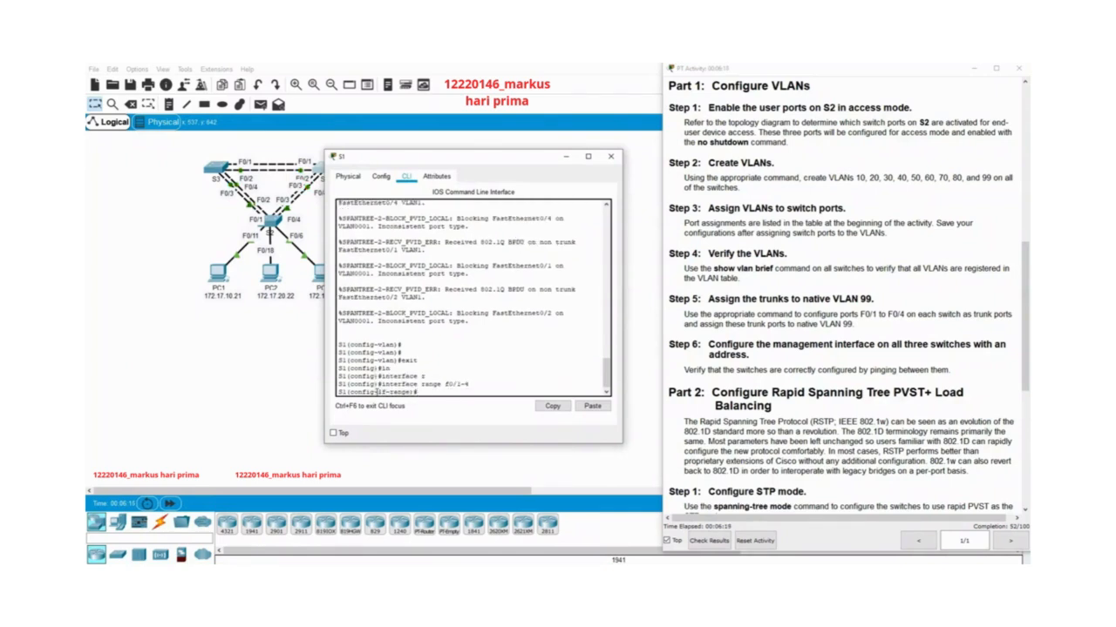
Set S1's ports f0/1-4 to trunk mode.
type("sw")
key("Tab")
type("m")
key("Tab")
type("trunk")
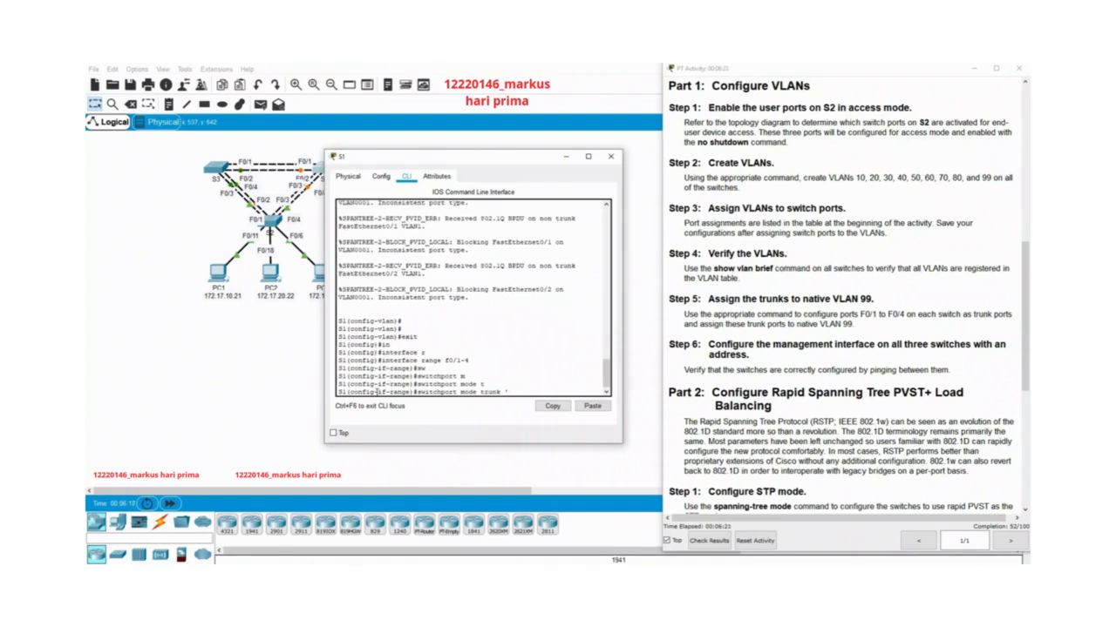
key("Return")
Set native VLAN 99 on S1's trunk ports f0/1-4.
type("s")
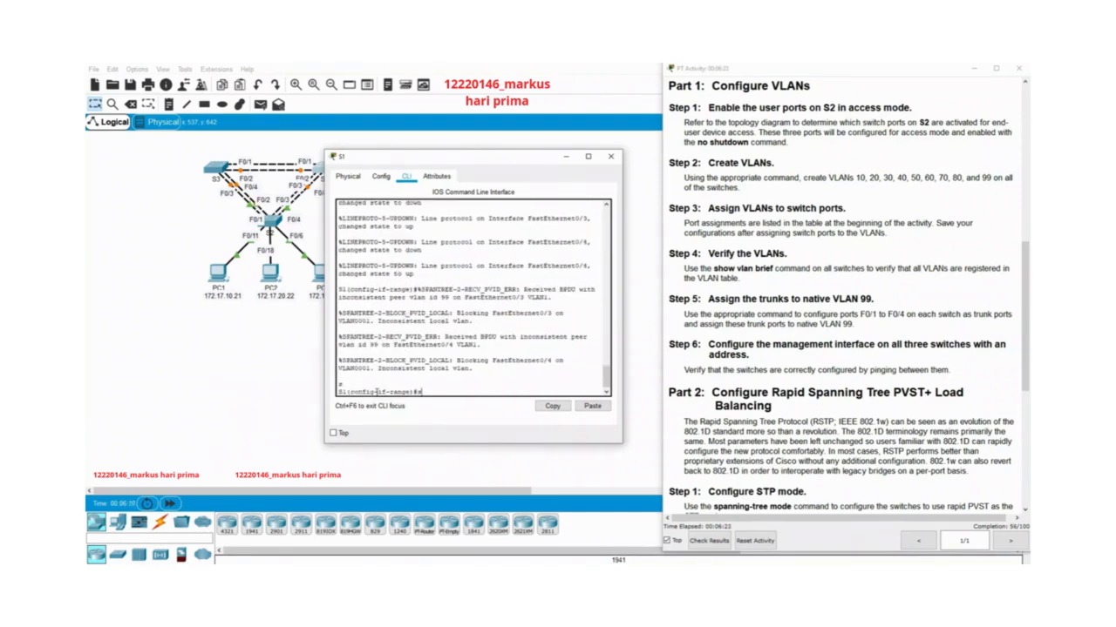
type("w")
key("Tab")
type("t")
key("Tab")
type("n")
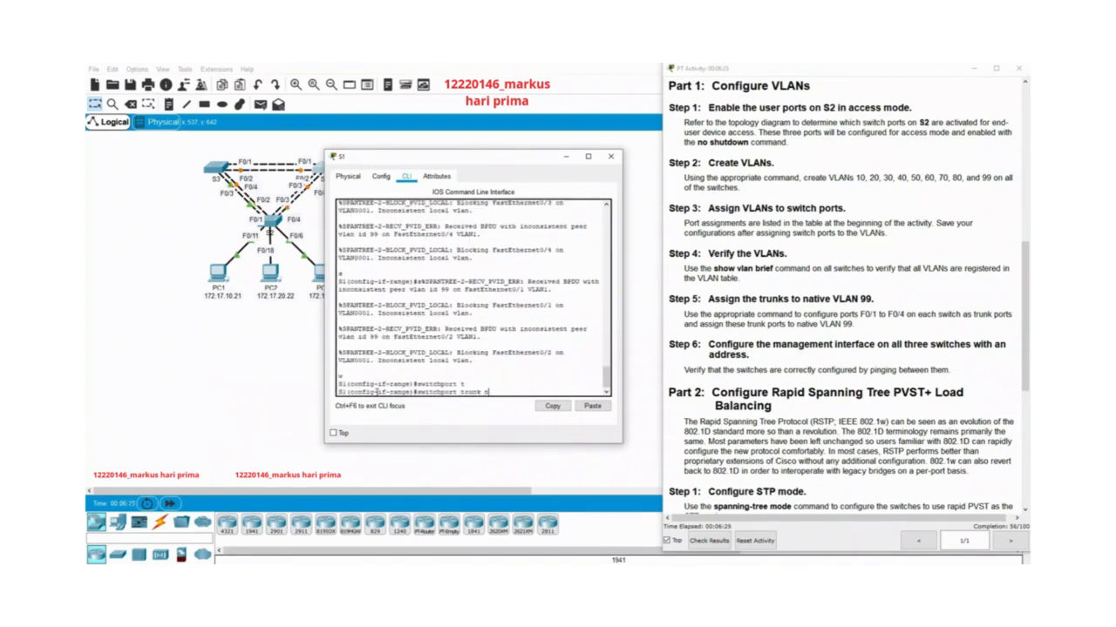
key("Tab")
type("v")
key("Tab")
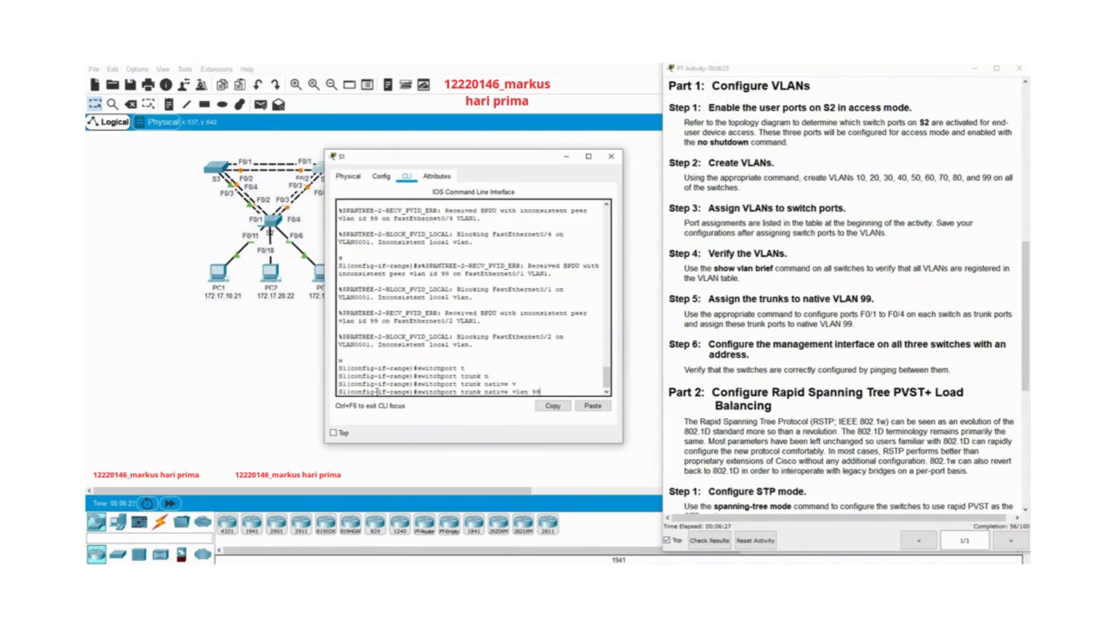
type("99")
key("Return")
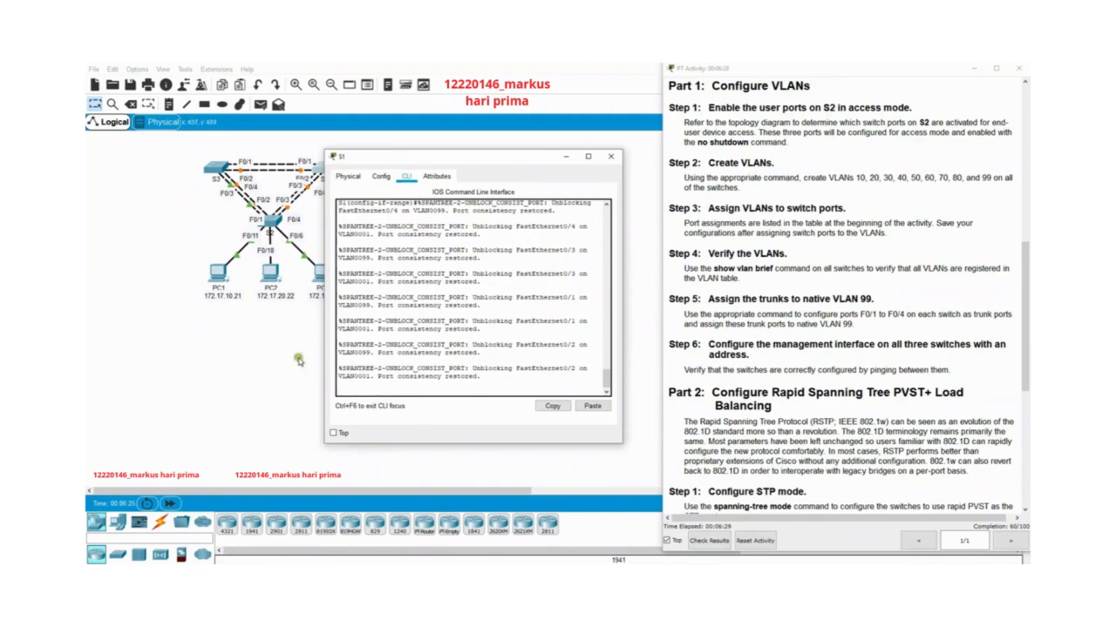
key("Return")
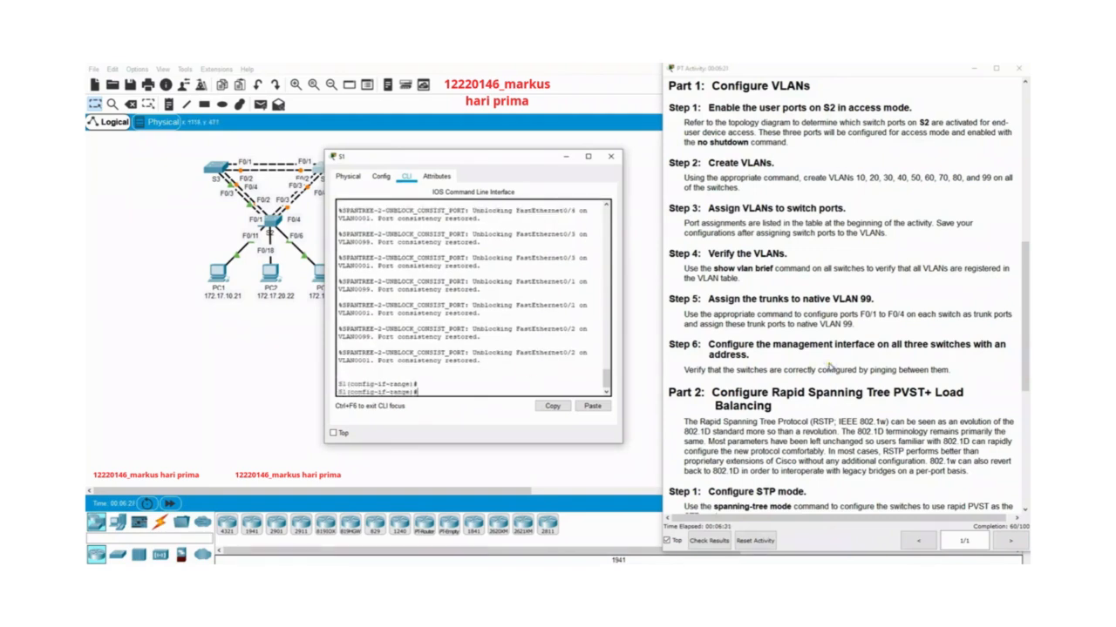
Review the activity's Step 6 on management interfaces and return S1 to global configuration mode.
scroll(827, 365, "down", 3)
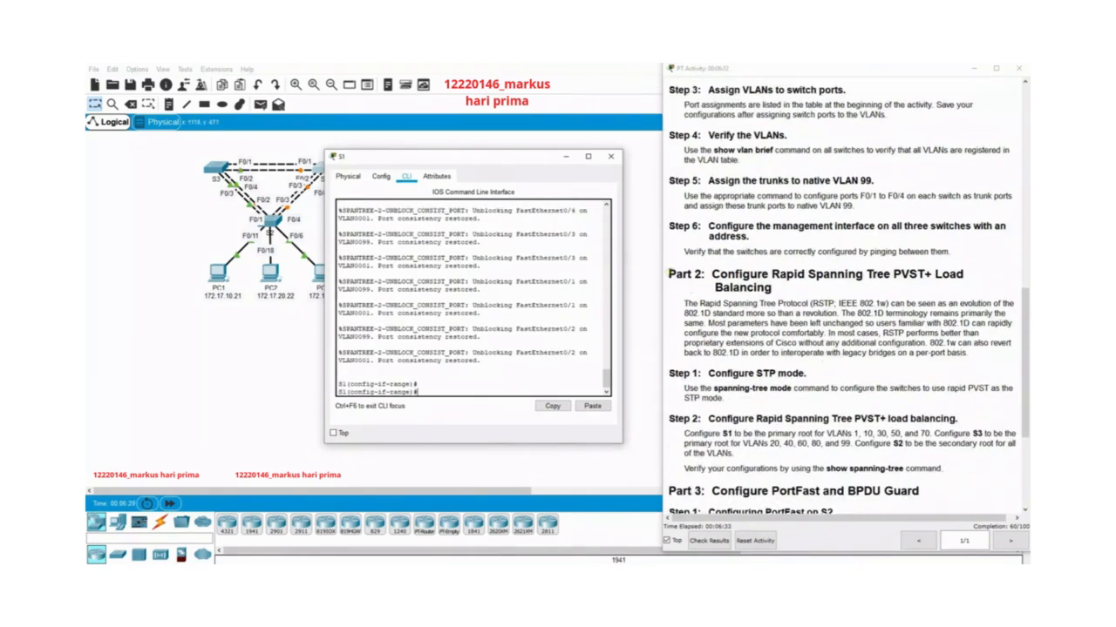
left_click_drag(669, 274, 978, 362)
left_click(727, 247)
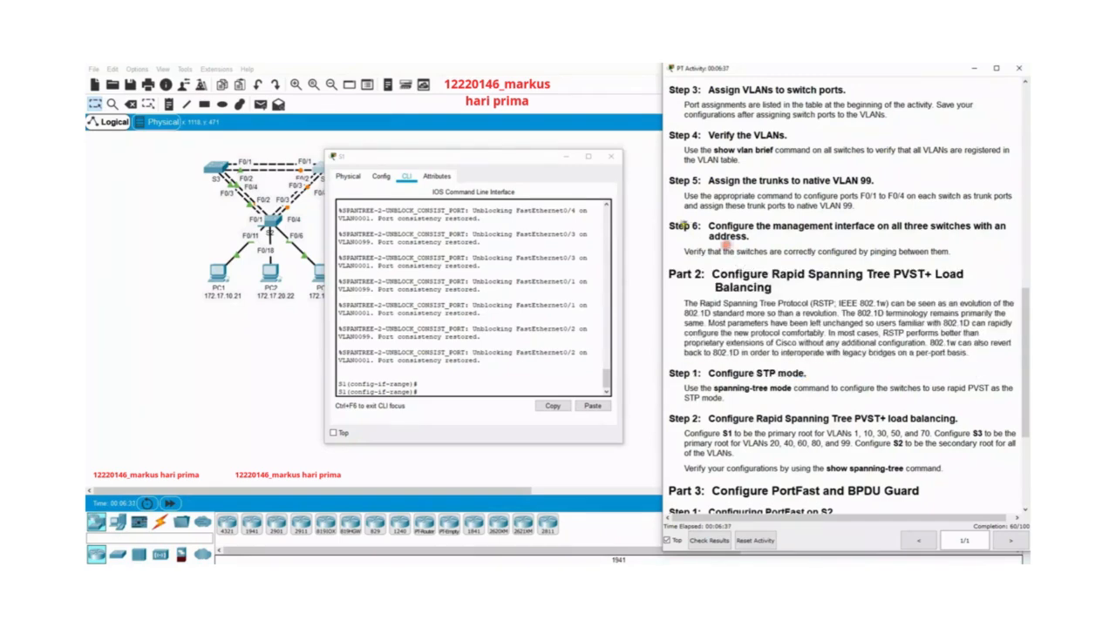
left_click_drag(669, 225, 959, 252)
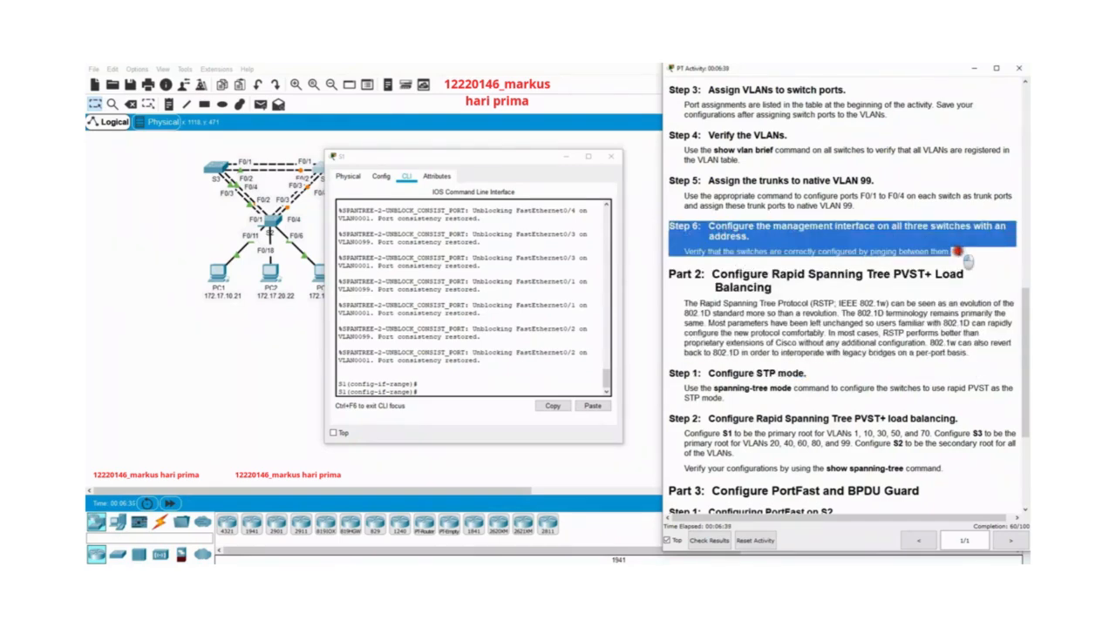
left_click(568, 235)
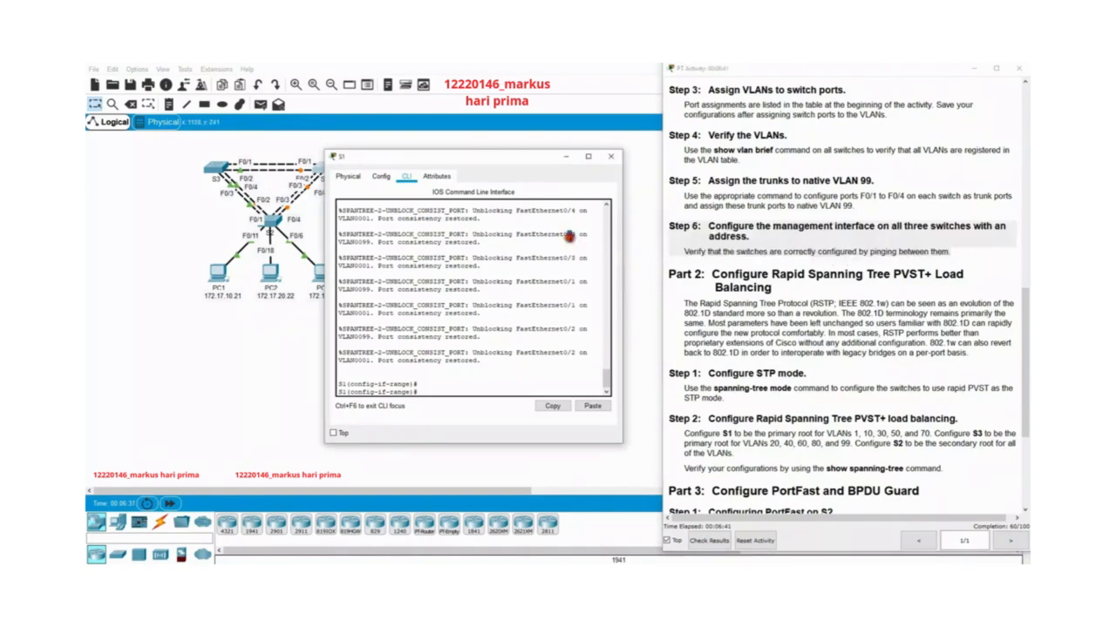
left_click(487, 375)
type("exit")
key("Return")
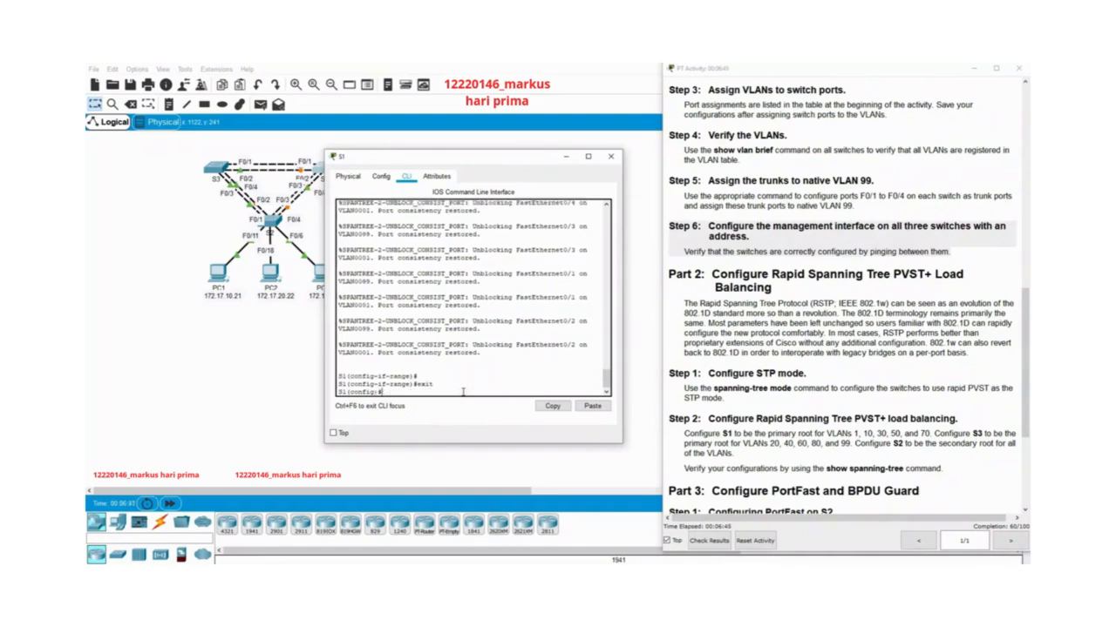
Look up S1's address in the Addressing Table and try to enter interface vlan 99 172.17.99.11 255.255.255.0 as one command.
type("in")
key("Tab")
type("v")
key("Tab")
type("99")
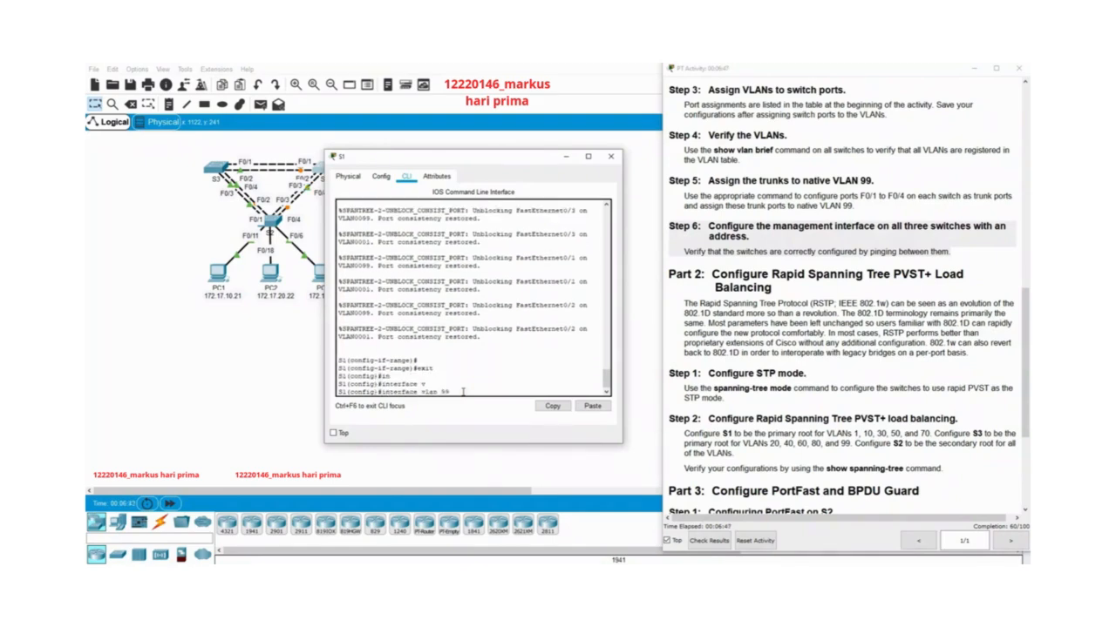
left_click_drag(1023, 427, 1019, 221)
left_click_drag(673, 155, 1011, 157)
left_click(467, 380)
type("1")
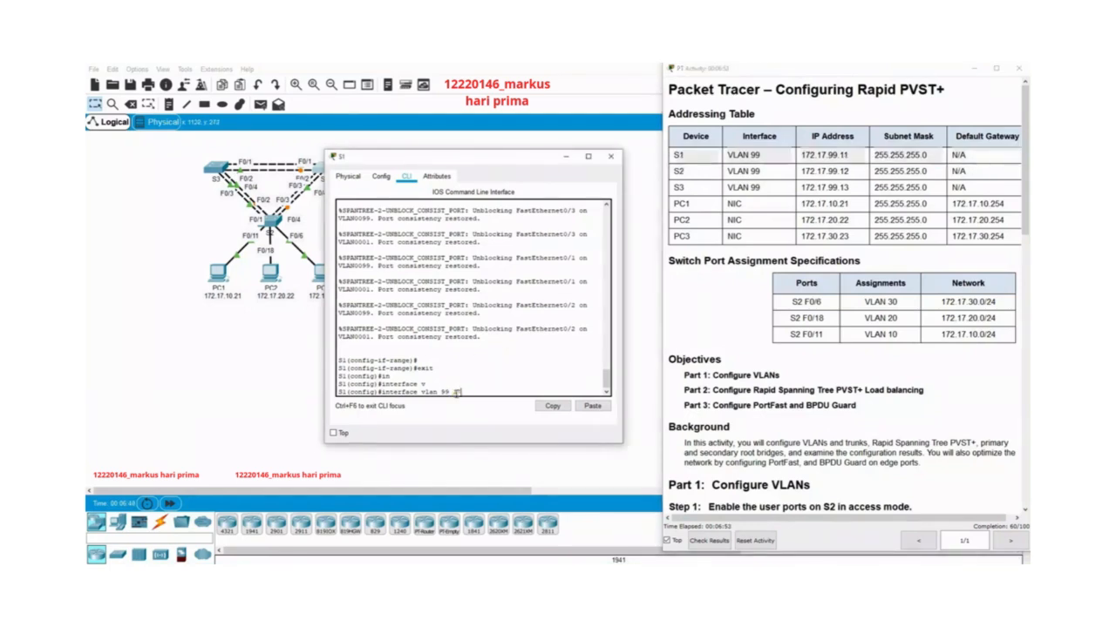
type("72.17.99.11 255.255.255.0")
key("Return")
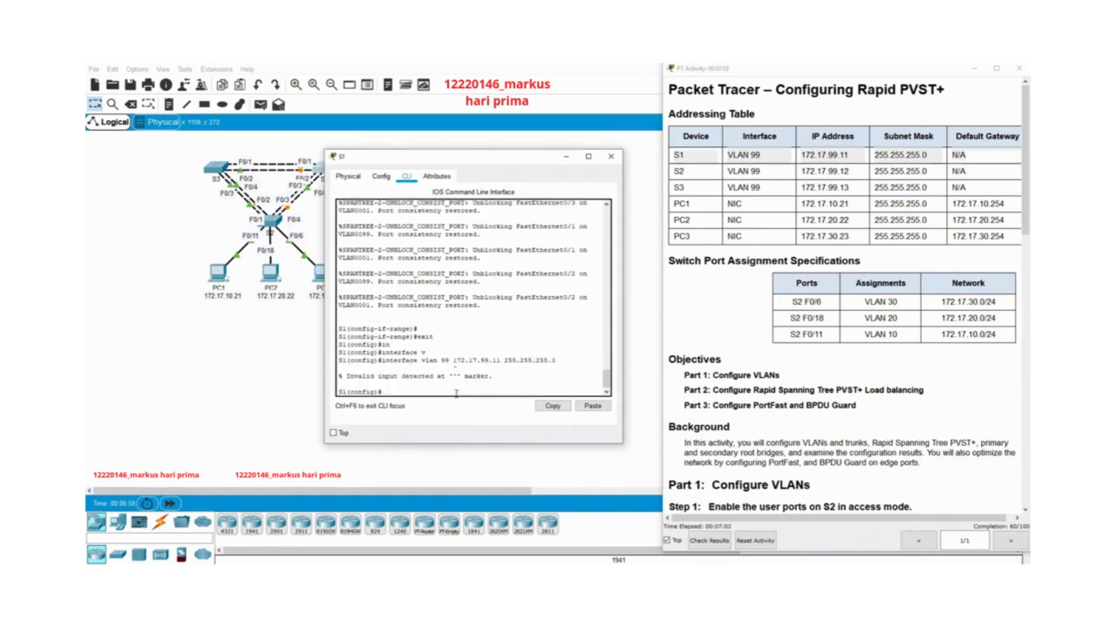
Retry the same combined VLAN 99 interface and address command on S1.
key("Up")
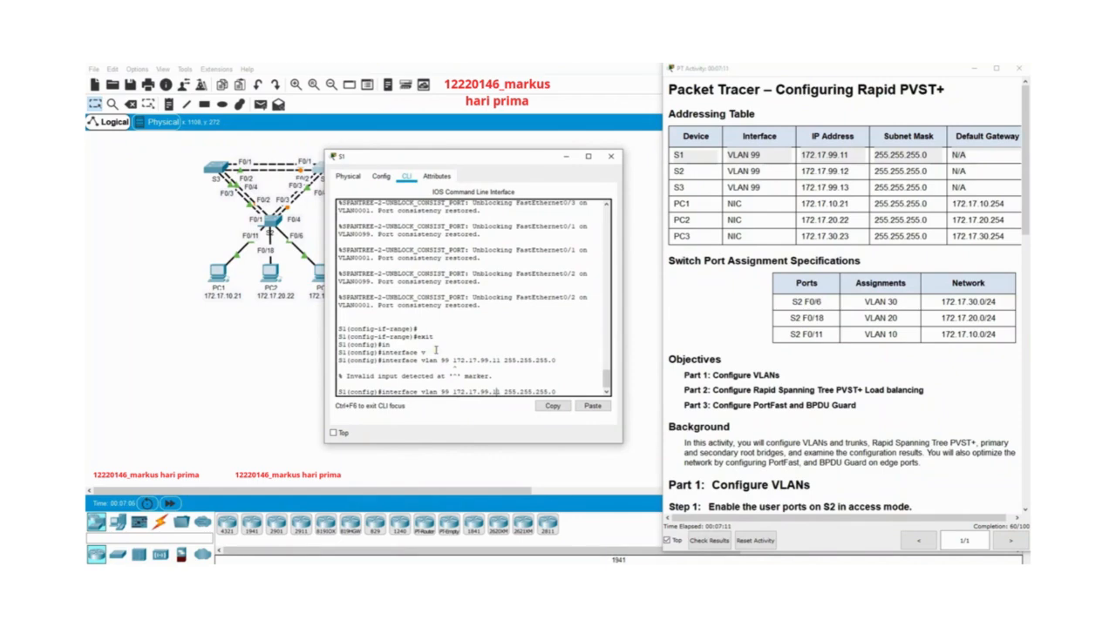
key("Left")
key("Left")
key("Left")
key("Left")
key("Left")
key("Left")
key("Left")
key("Left")
key("Left")
key("Left")
key("Left")
key("Left")
key("Left")
key("Left")
key("Left")
key("Left")
key("Left")
key("Left")
key("Left")
key("Left")
key("Return")
key("Return")
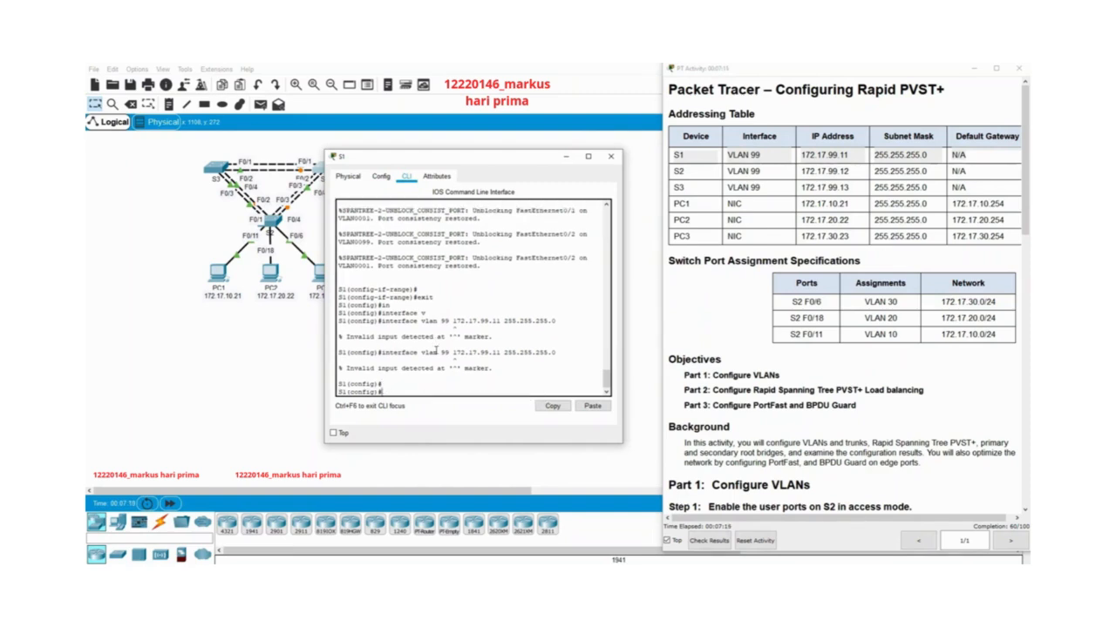
Enter configuration mode for the VLAN 99 interface on S1.
type("in")
key("Tab")
type("v")
key("Tab")
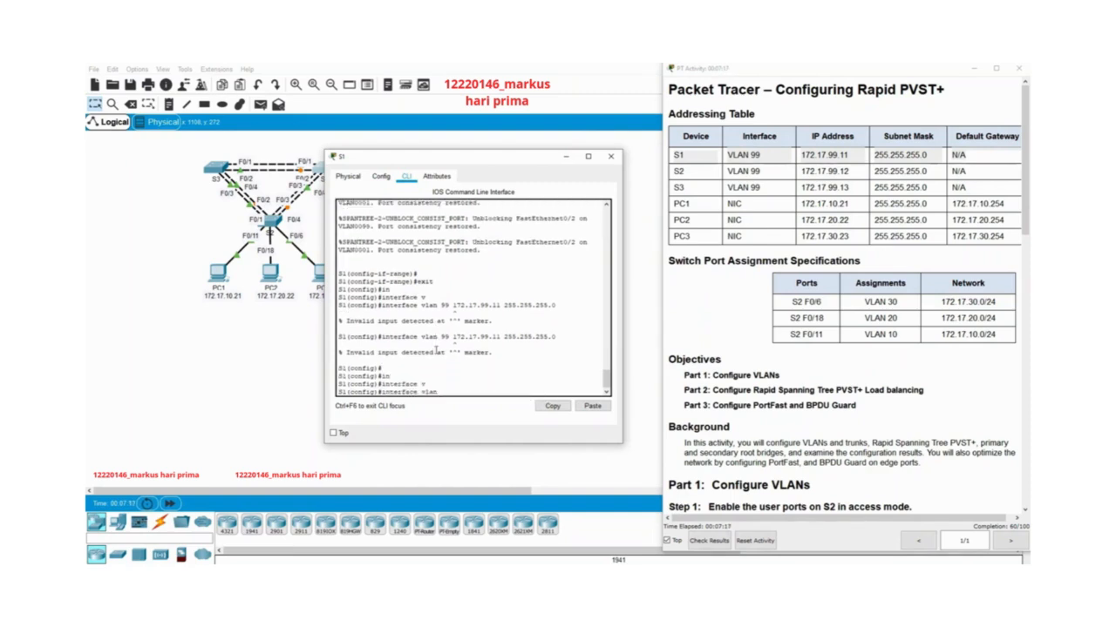
type("99")
key("Return")
key("Return")
key("Return")
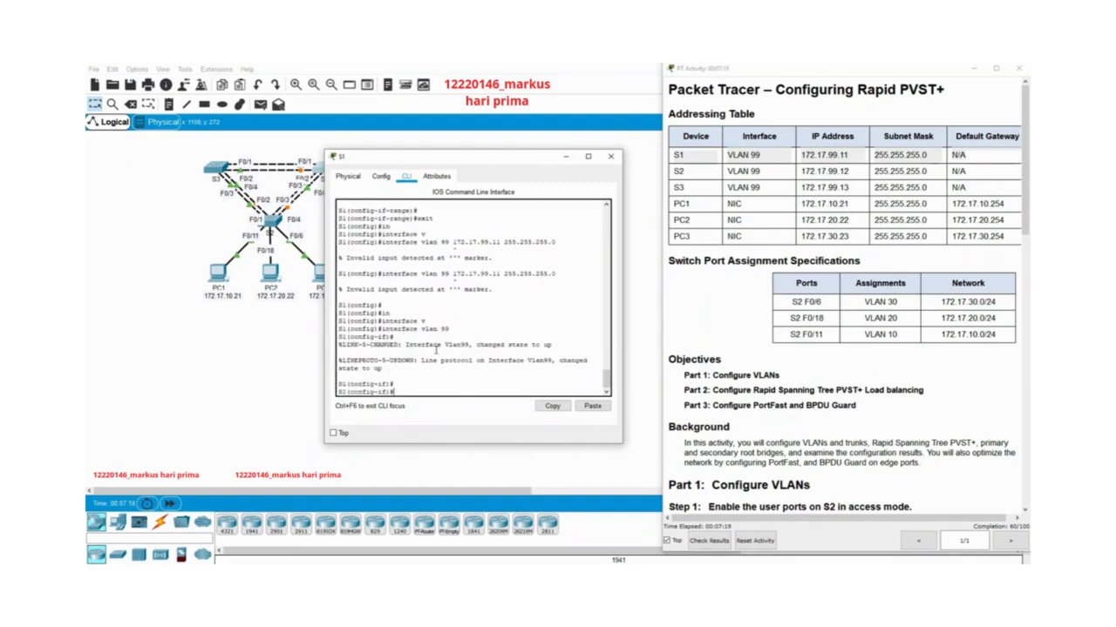
Assign IP address 172.17.99.11 with mask 255.255.255.0 to S1's VLAN 99 interface.
type("ip add")
key("Tab")
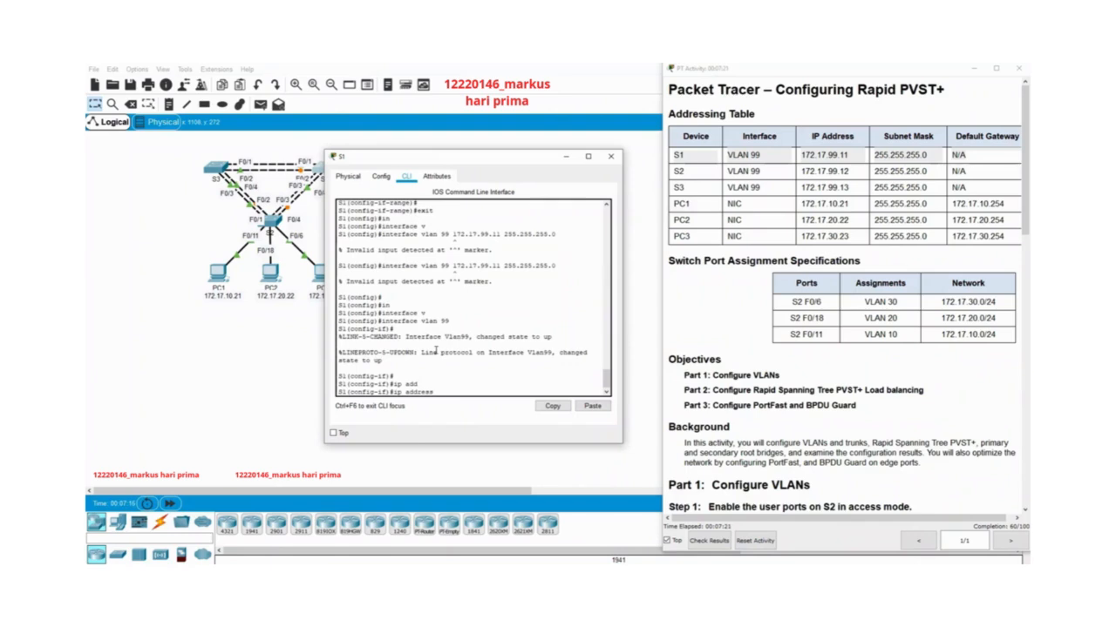
type("172.17.99.11 255.255.255.0")
key("Return")
key("Return")
key("Return")
key("Return")
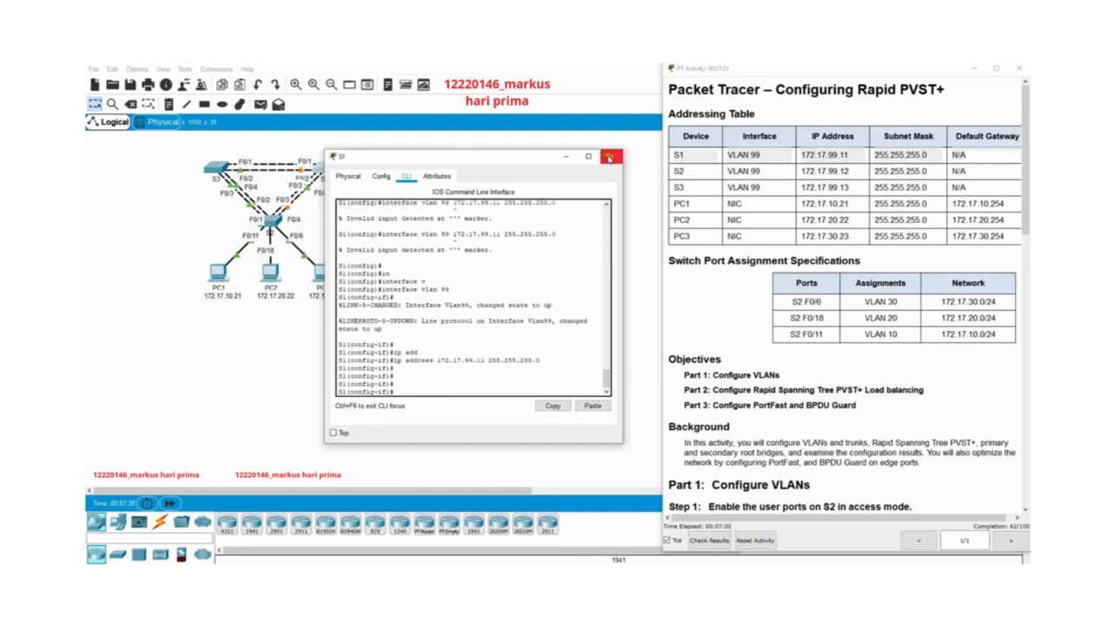
Close S1's window, open S2's command line interface and return to global configuration mode.
left_click(606, 158)
left_click(272, 218)
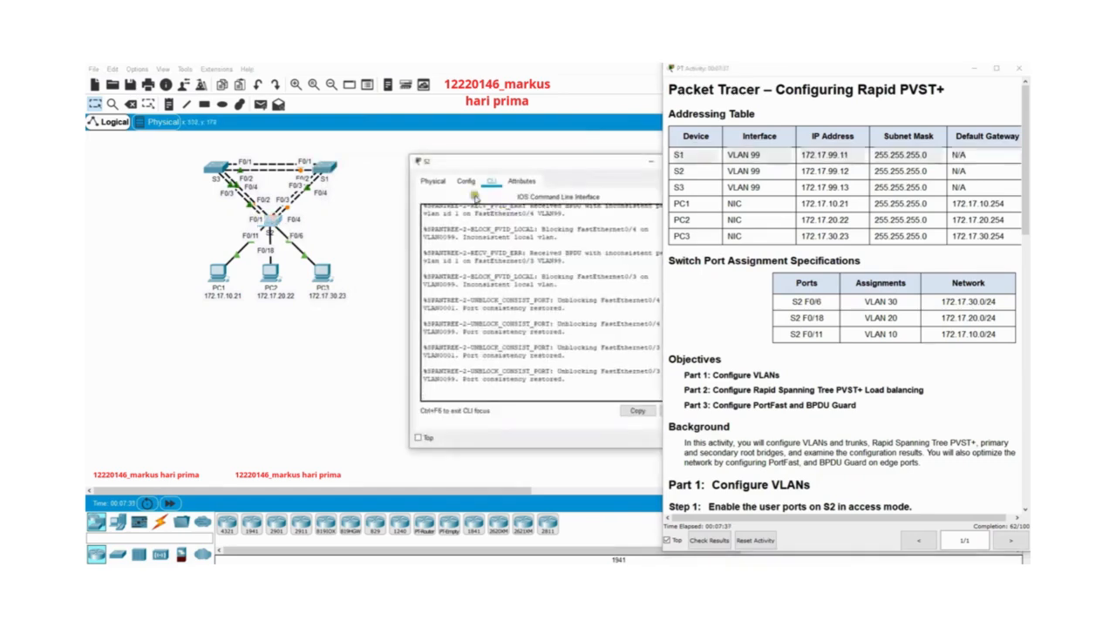
key("Return")
key("Return")
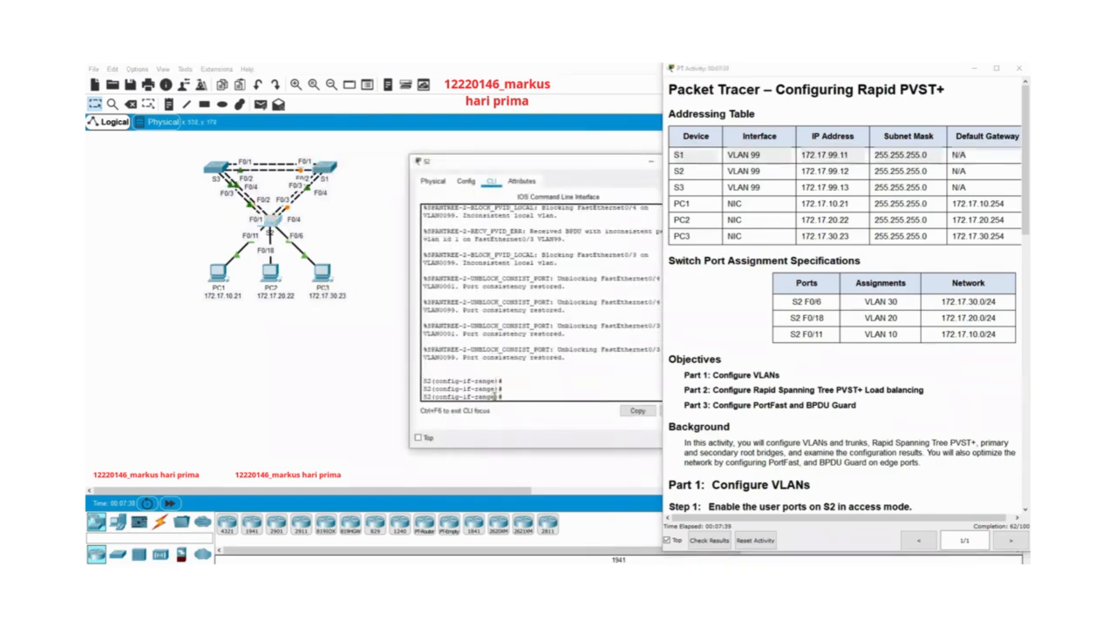
type("exit")
Enter configuration mode for the VLAN 99 interface on S2.
key("Return")
type("in")
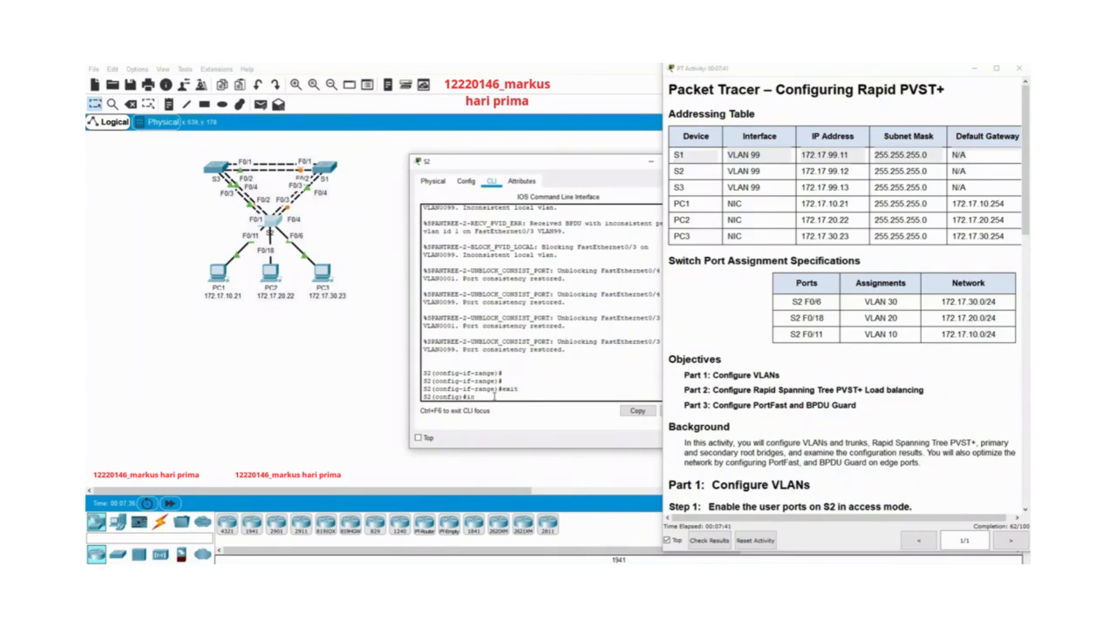
key("Tab")
type("v")
key("Tab")
type("99")
key("Return")
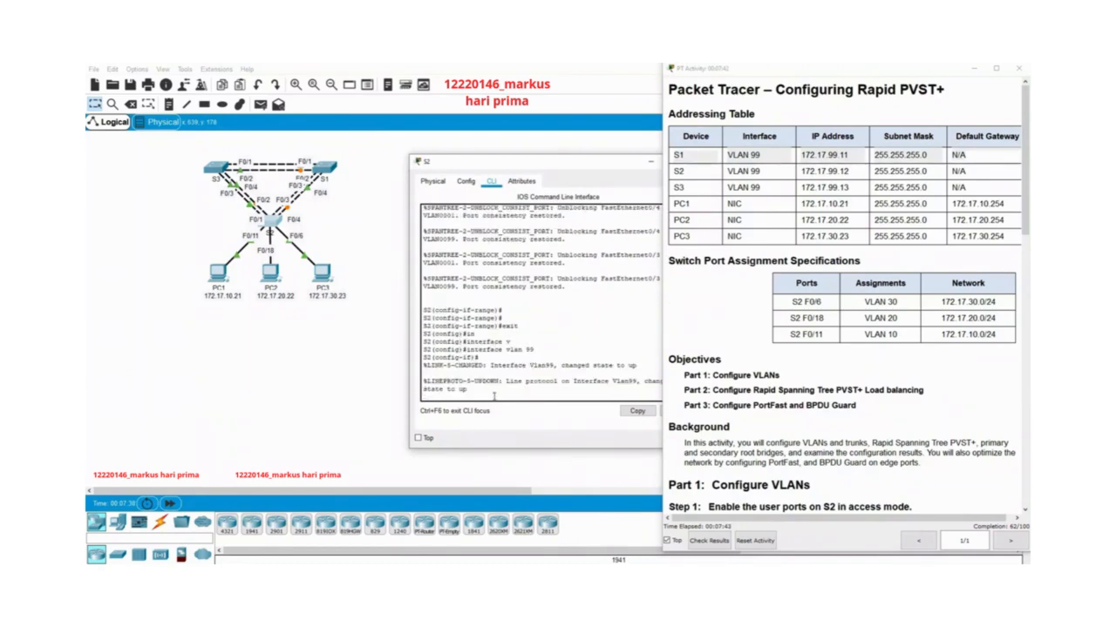
key("Return")
key("Return")
Assign IP address 172.17.99.12 with mask 255.255.255.0 to S2's VLAN 99 interface.
type("ip a")
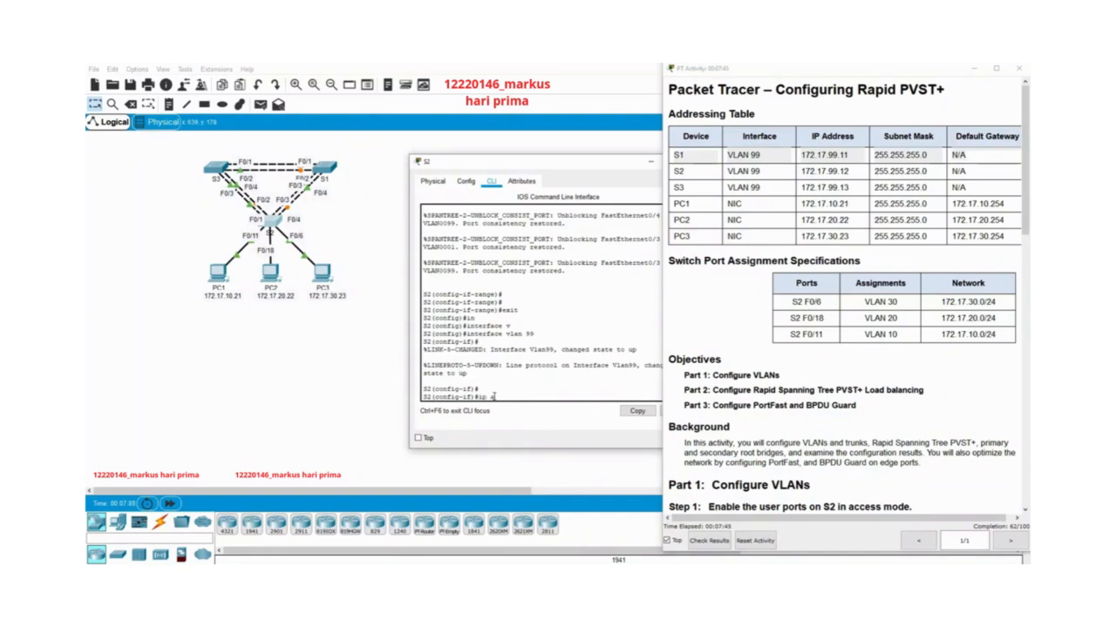
type("dd")
key("Tab")
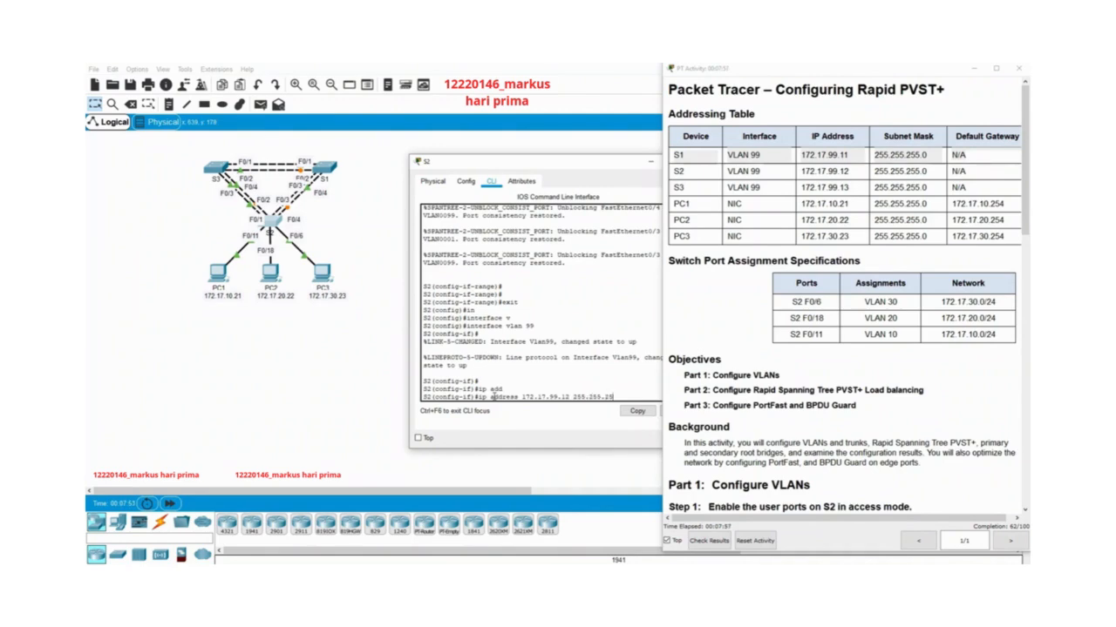
key("Return")
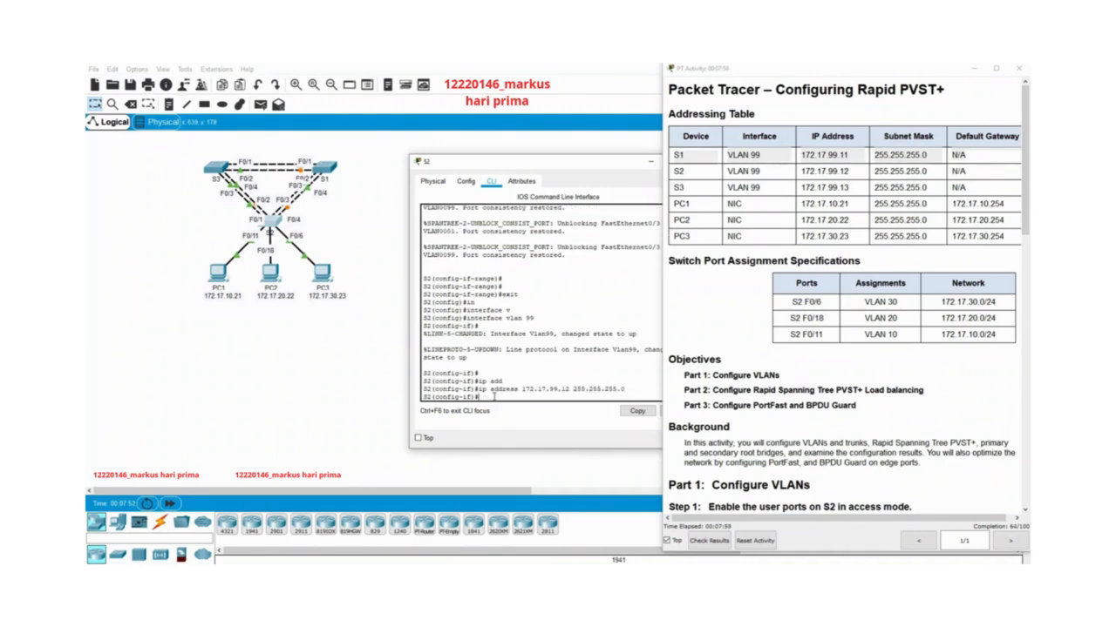
Close S2's window and open S3's command line interface.
left_click_drag(518, 164, 465, 157)
left_click(642, 164)
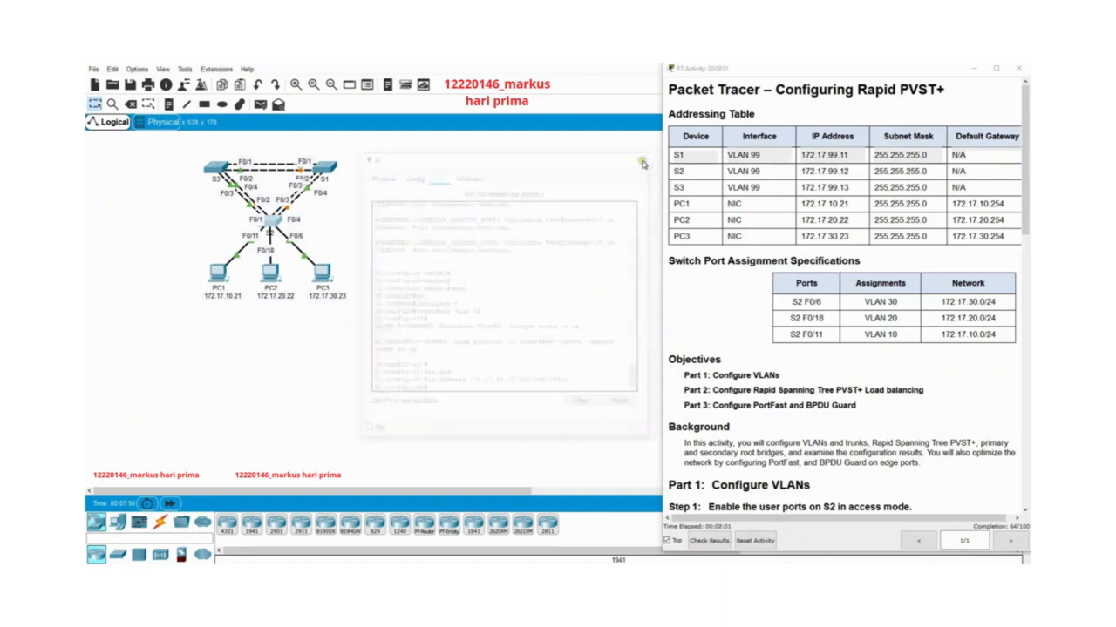
left_click(272, 220)
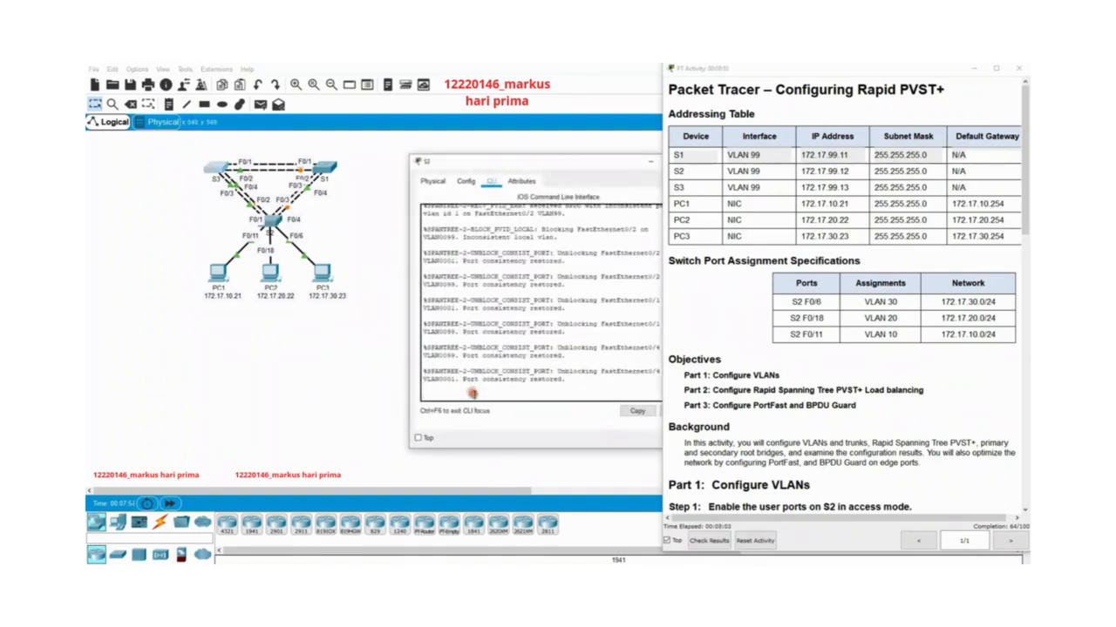
Leave the interface-range configuration on S3 and return to global configuration mode.
key("Return")
key("Return")
key("Return")
type("exit")
key("Return")
key("Return")
key("Return")
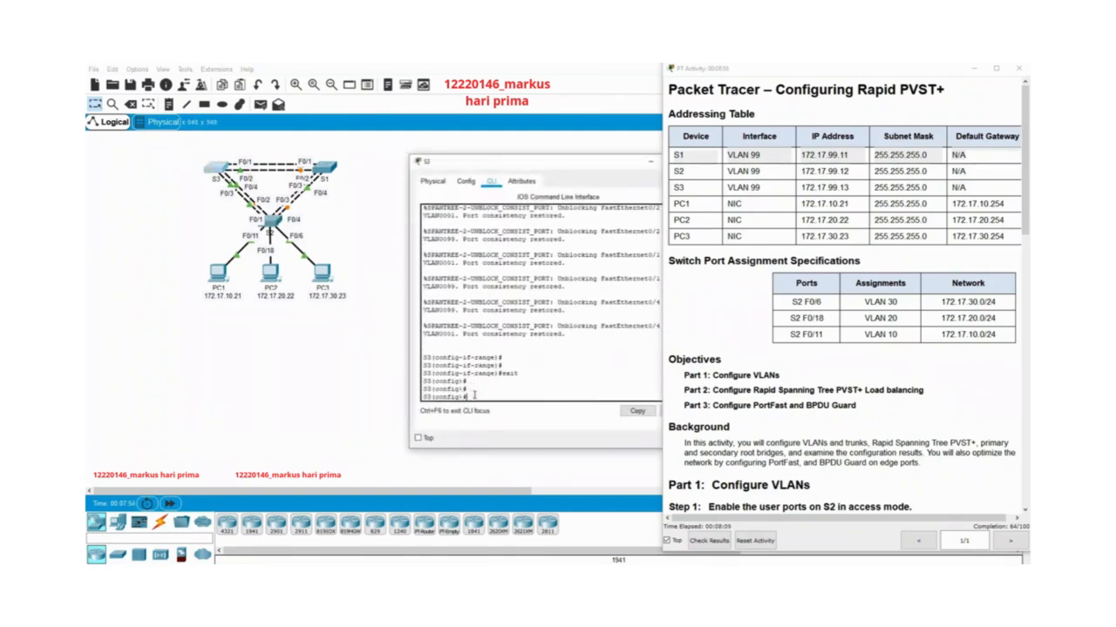
Enter configuration mode for the VLAN 99 interface on S3.
type("in")
key("Tab")
type("v")
key("Tab")
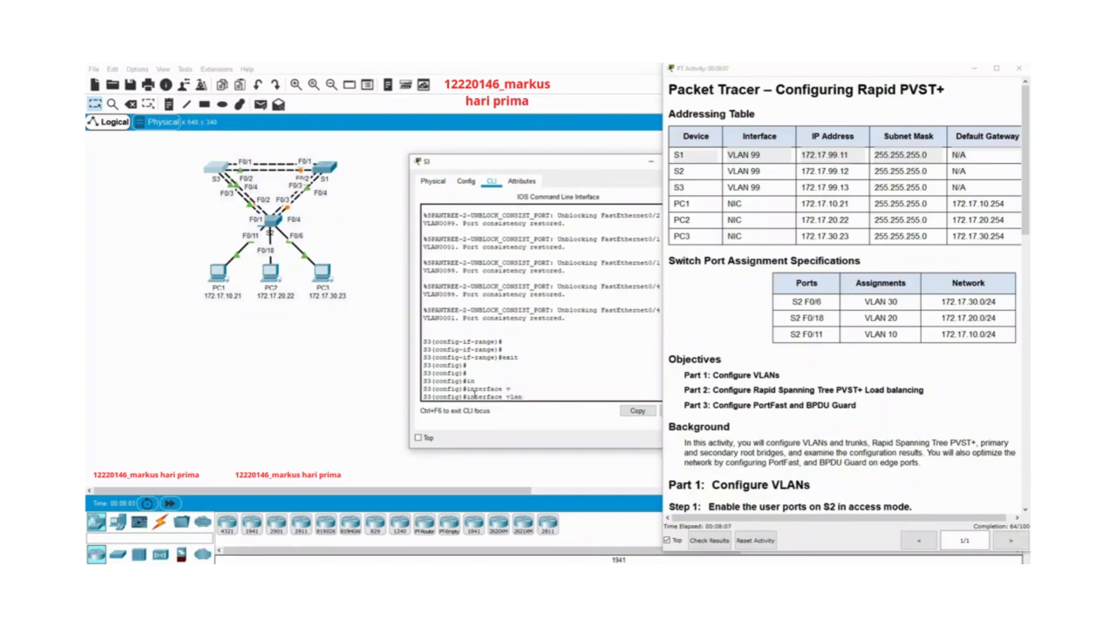
type("99")
key("Return")
key("Return")
key("Return")
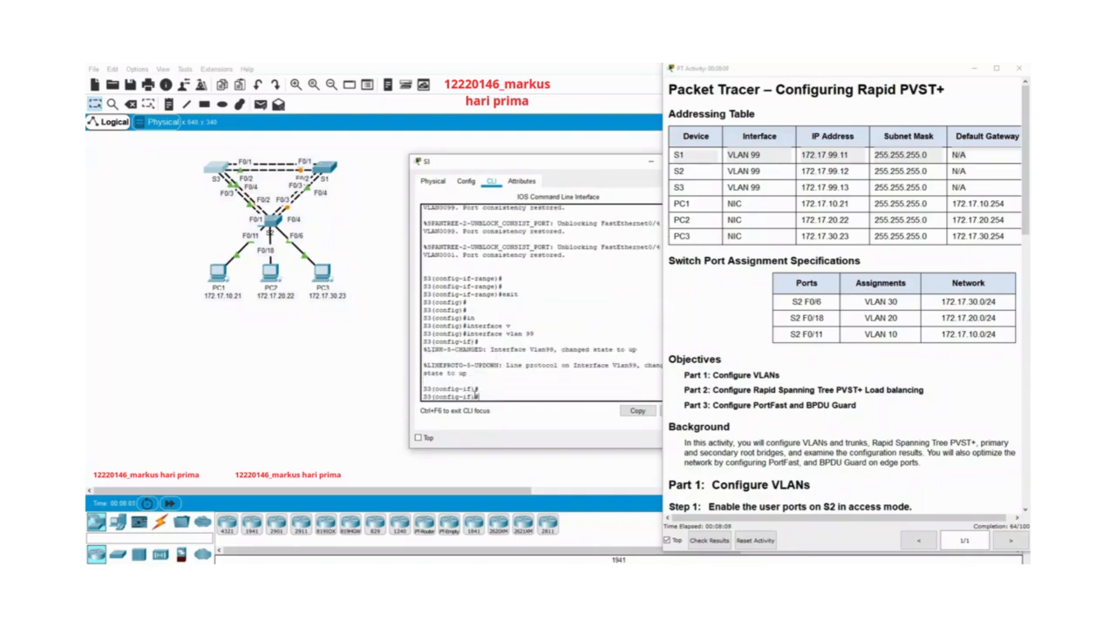
Assign IP address 172.17.33.13 with mask 255.255.255.0 to S3's VLAN 99 interface.
type("ip add")
key("Tab")
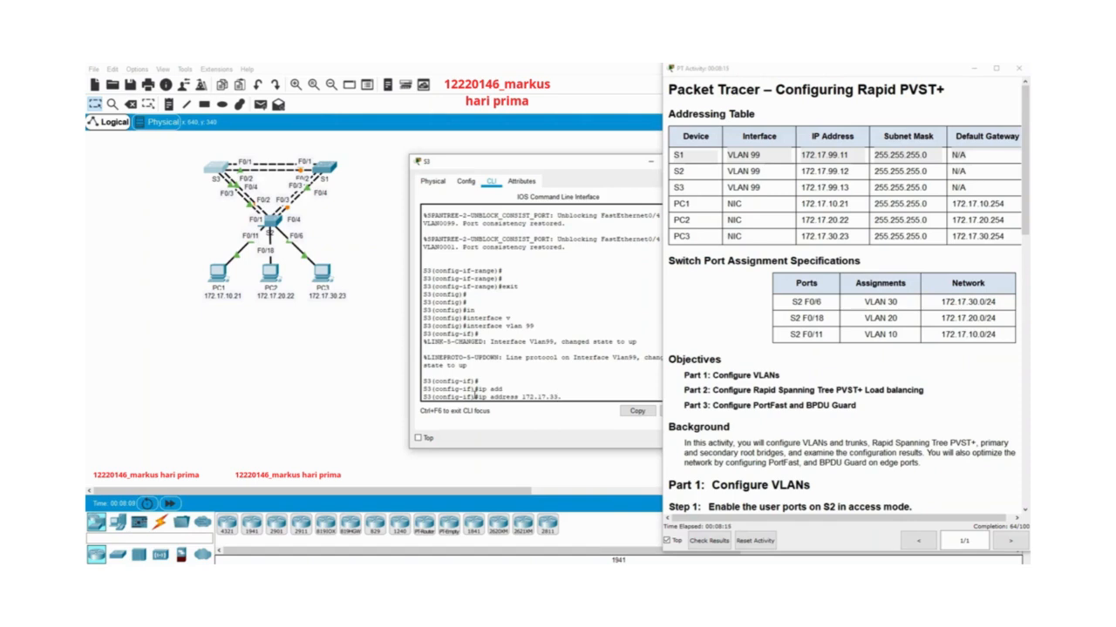
type("172.17.33.13 255.255.255.0")
key("Return")
key("Return")
key("Return")
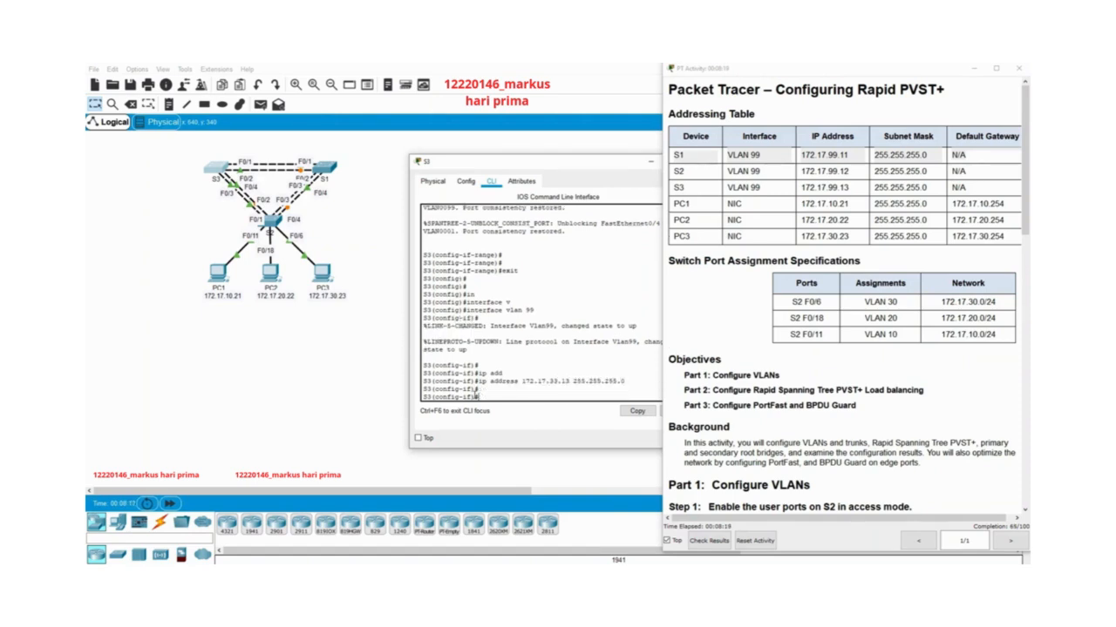
Close S3's window, open S2's command line interface and return to privileged EXEC mode.
left_click_drag(573, 166, 501, 166)
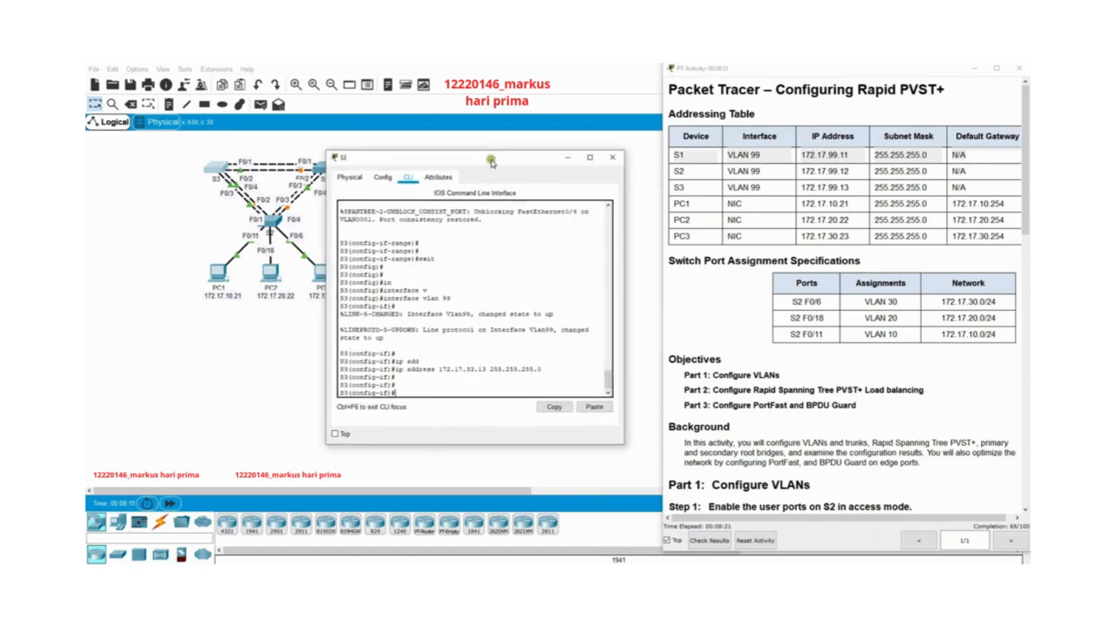
left_click(636, 161)
scroll(800, 296, "down", 5)
scroll(800, 297, "down", 3)
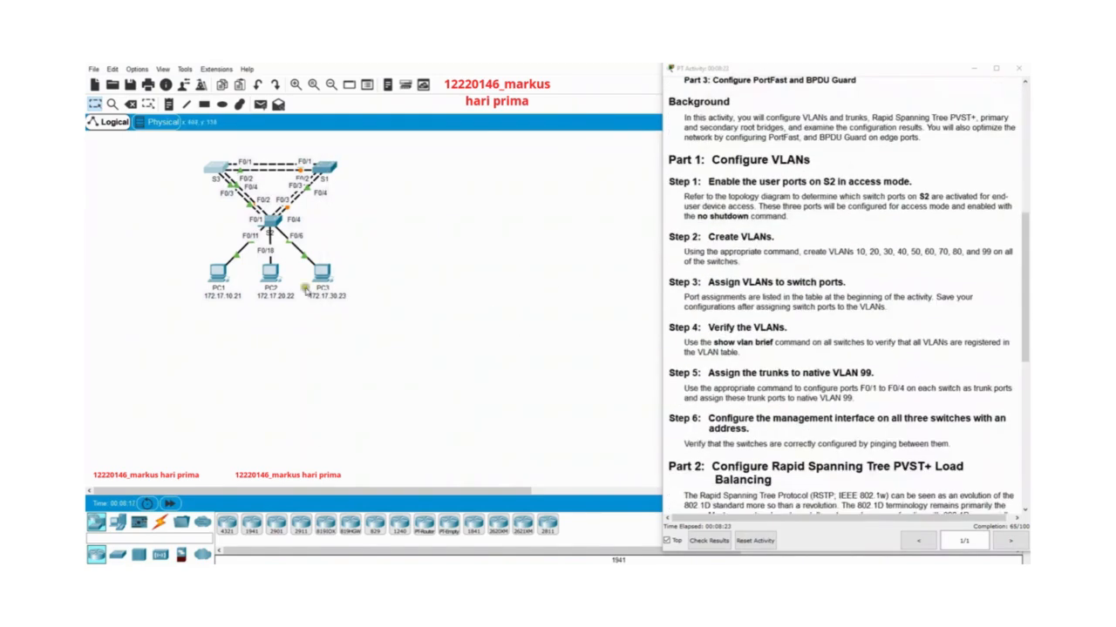
left_click(272, 219)
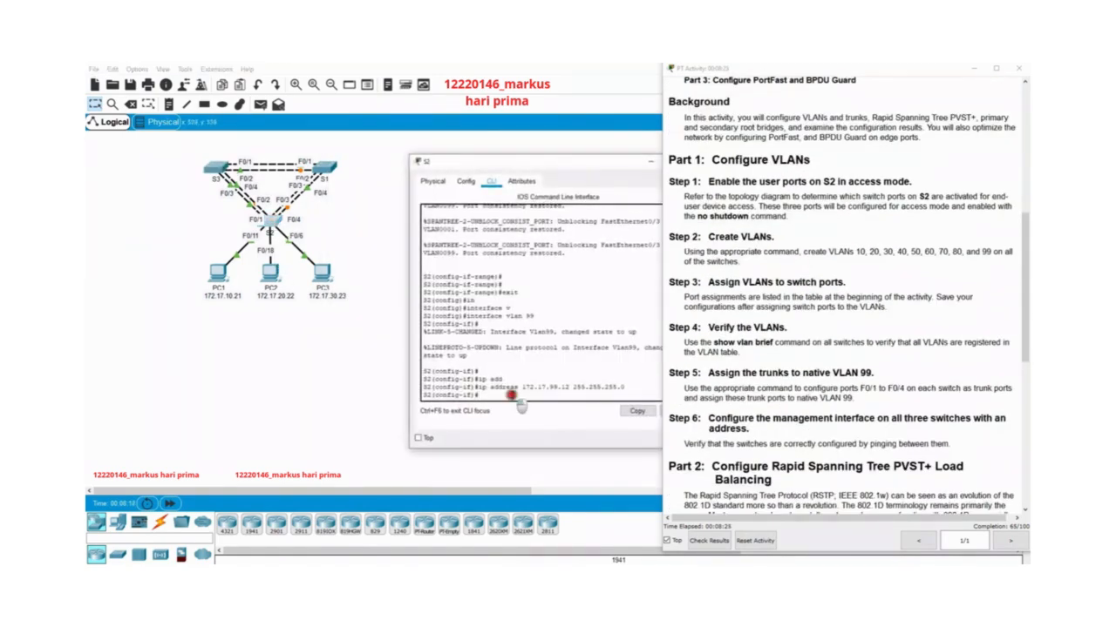
type("end")
key("Return")
key("Return")
key("Return")
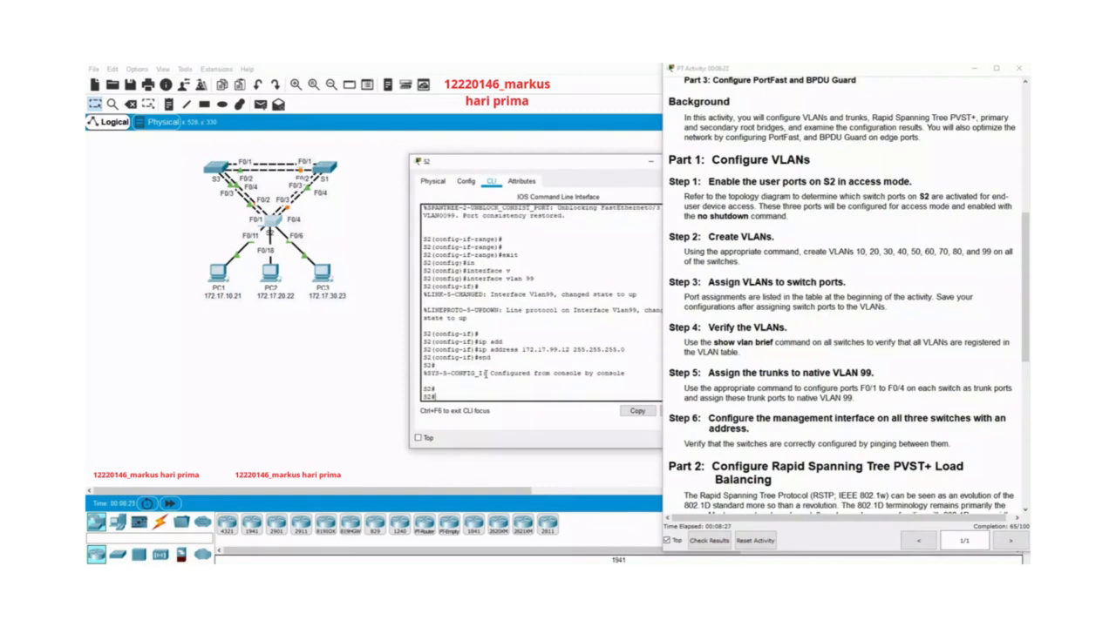
Ping S1's management address 172.17.99.11 from S2 twice.
type("pin")
key("Tab")
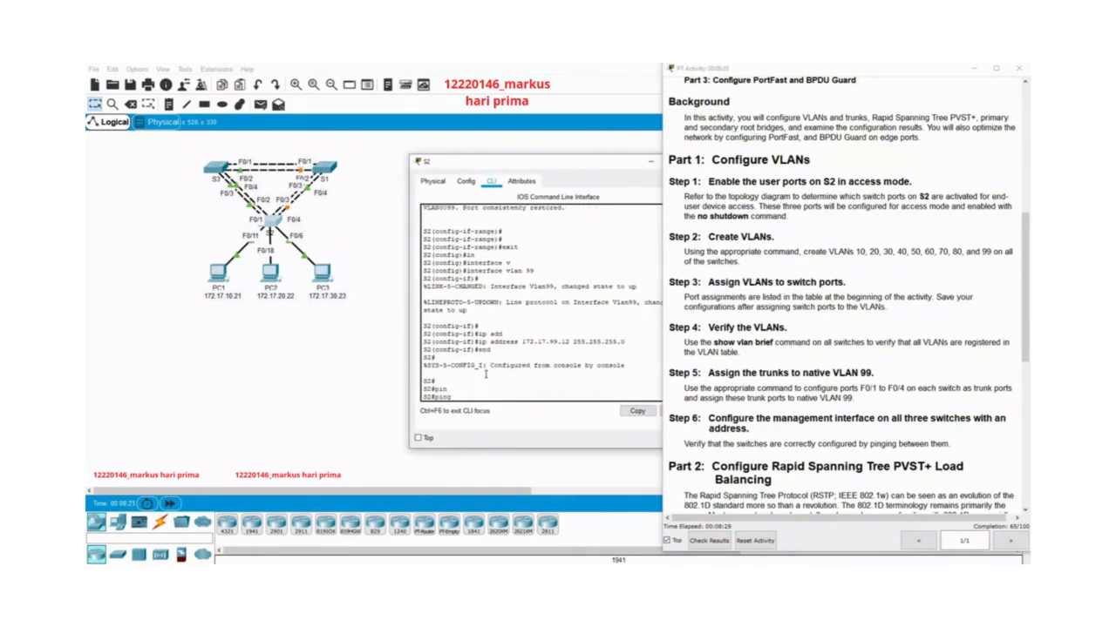
type("172.17.99.11")
key("Return")
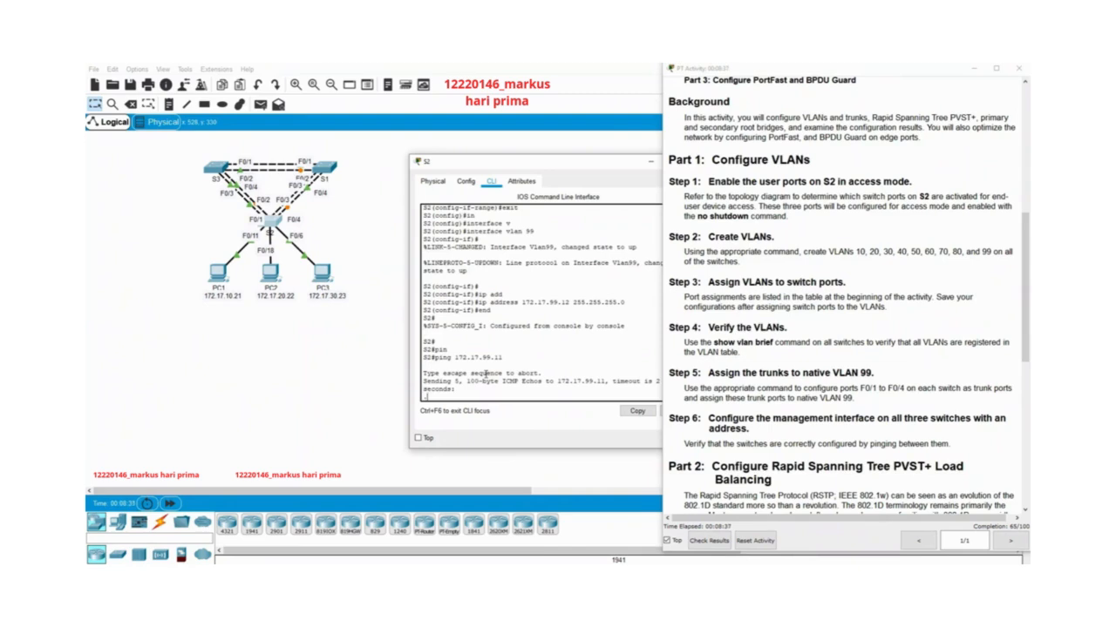
left_click_drag(563, 162, 460, 155)
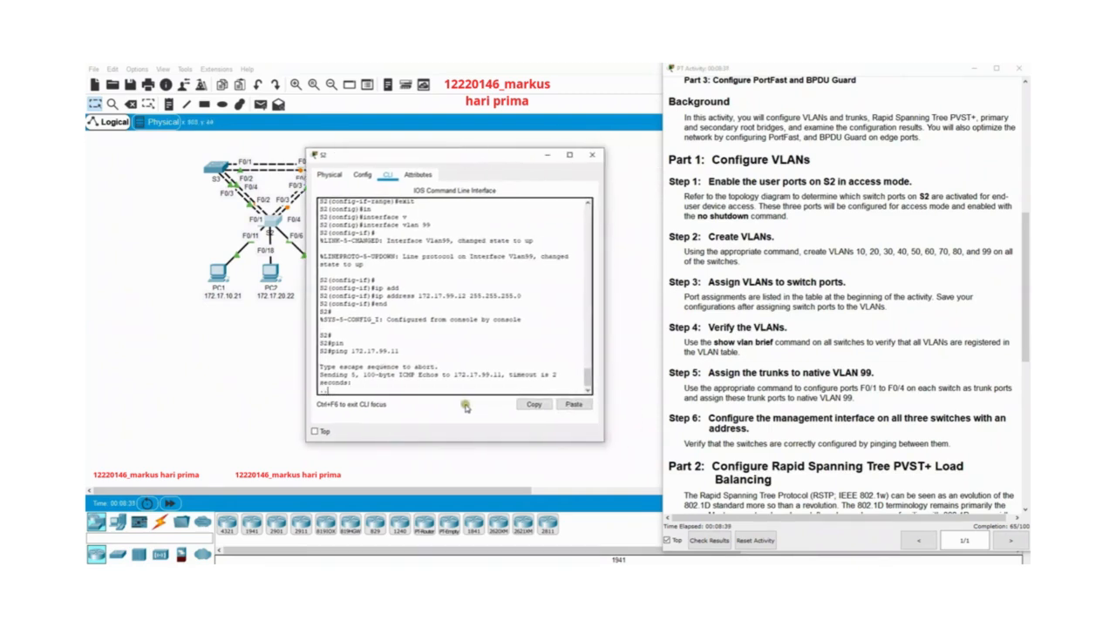
key("Up")
key("Return")
Ping S3's management address 172.17.99.13 from S2 and check the addressing table in the instructions.
key("Up")
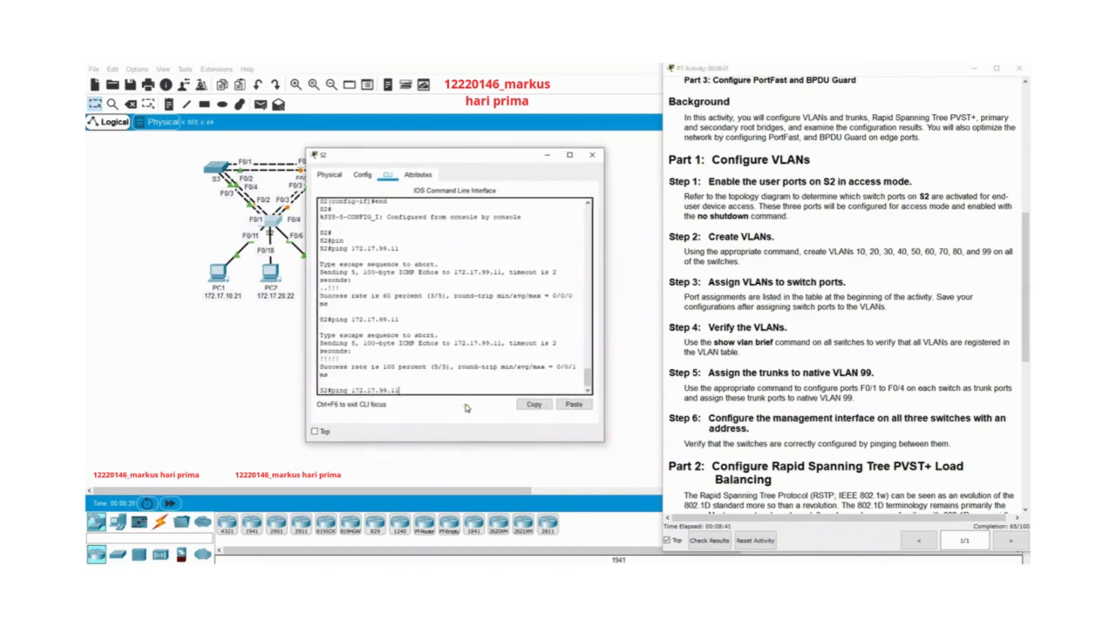
key("BackSpace")
type("3")
key("Return")
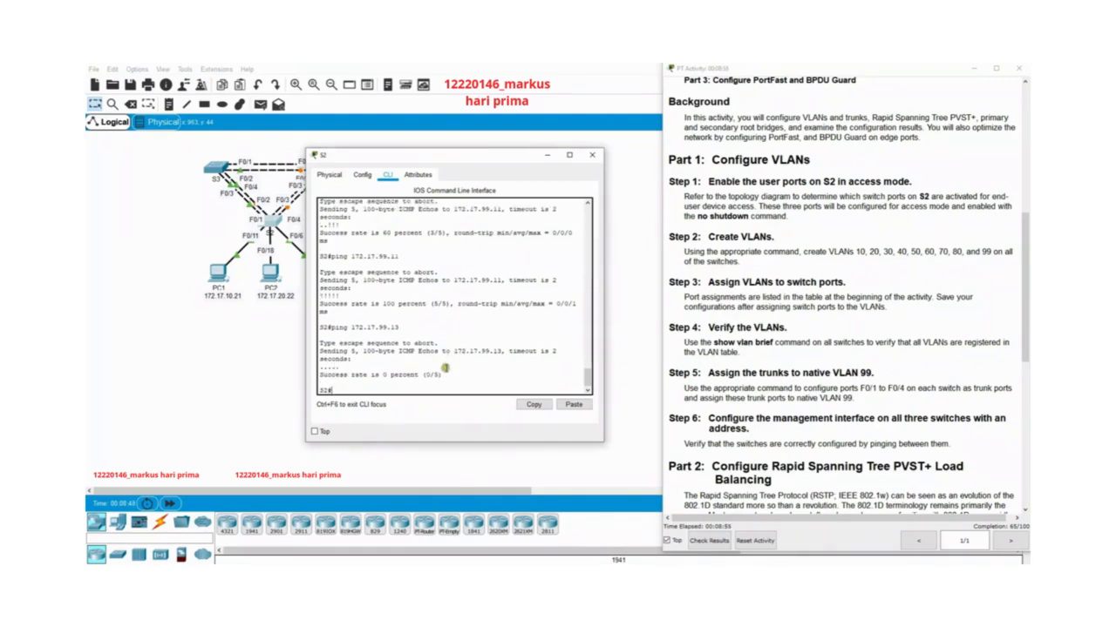
scroll(797, 239, "up", 6)
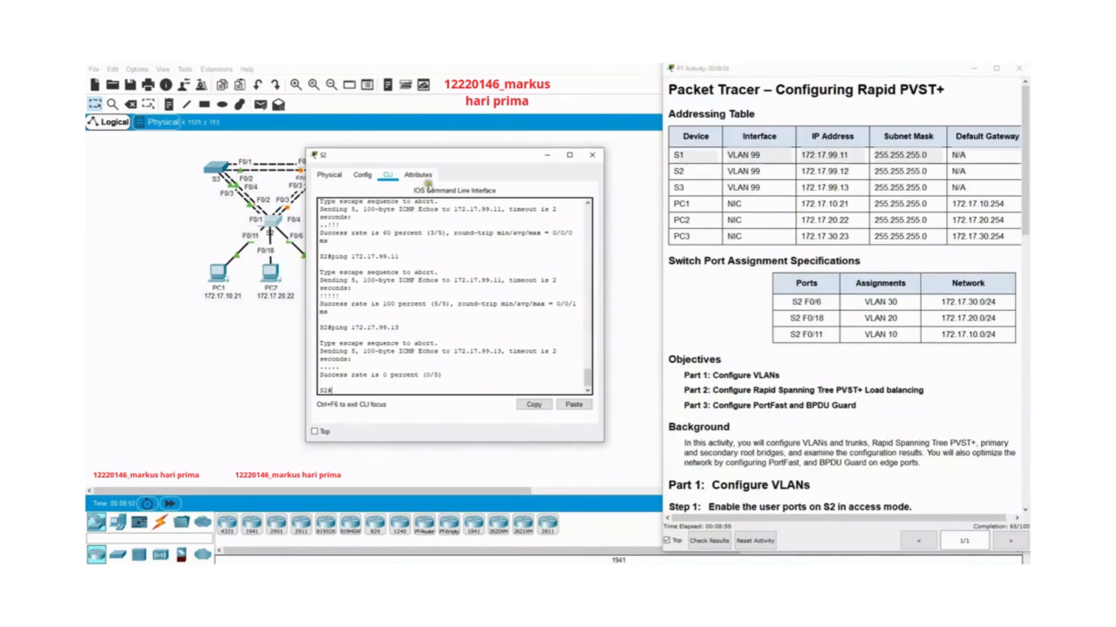
Reopen S3's command line interface and correct its VLAN 99 address to 172.17.99.13 with mask 255.255.255.0.
left_click(219, 169)
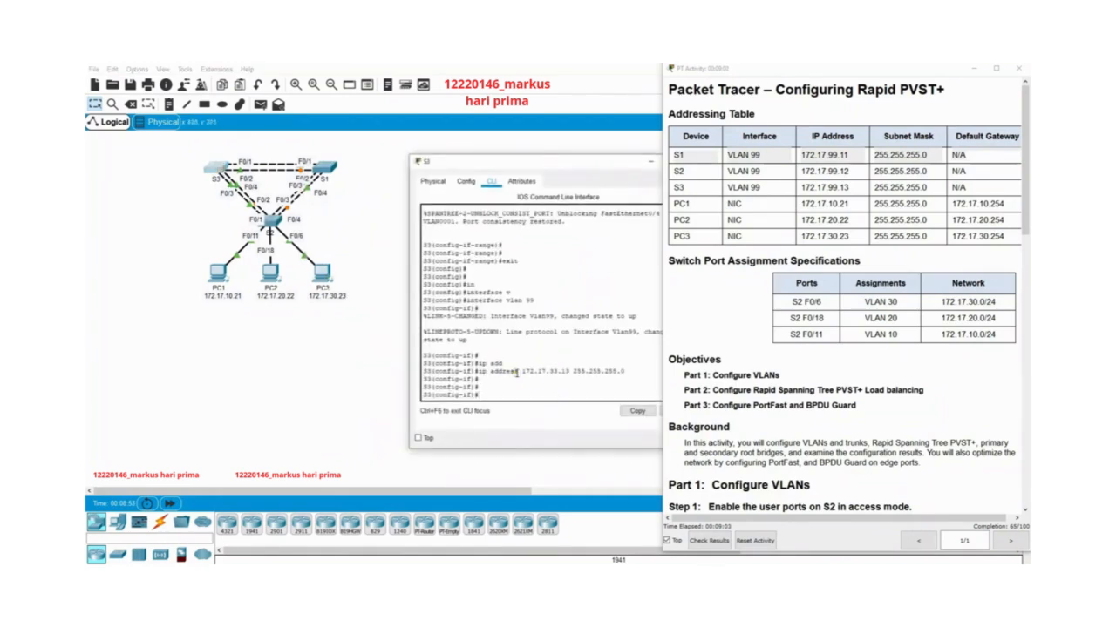
key("Up")
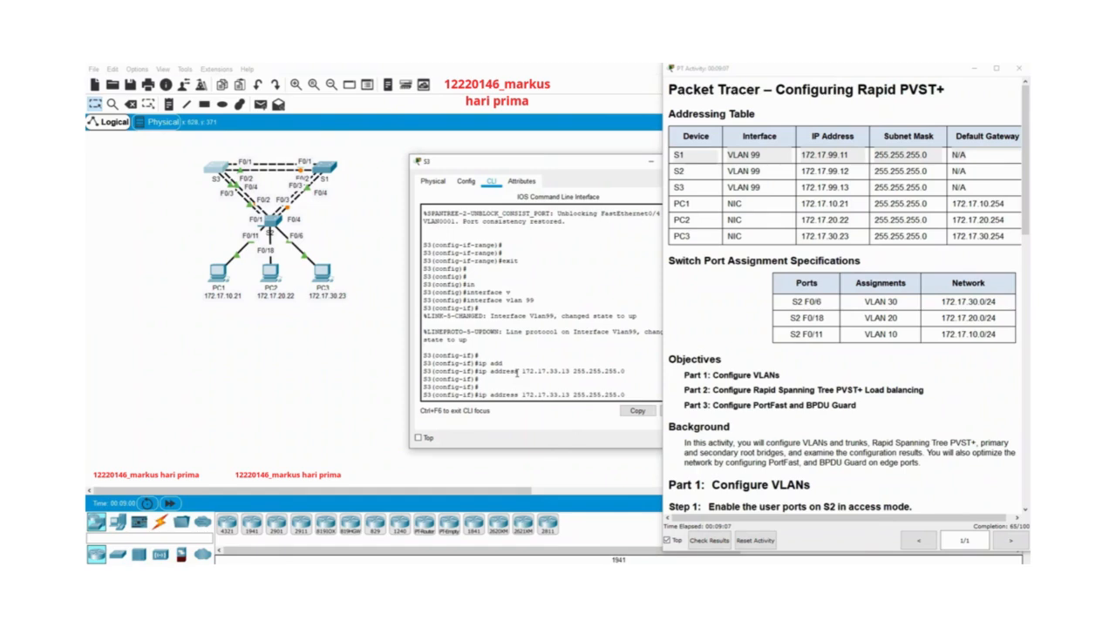
key("BackSpace")
key("BackSpace")
type("99")
key("Return")
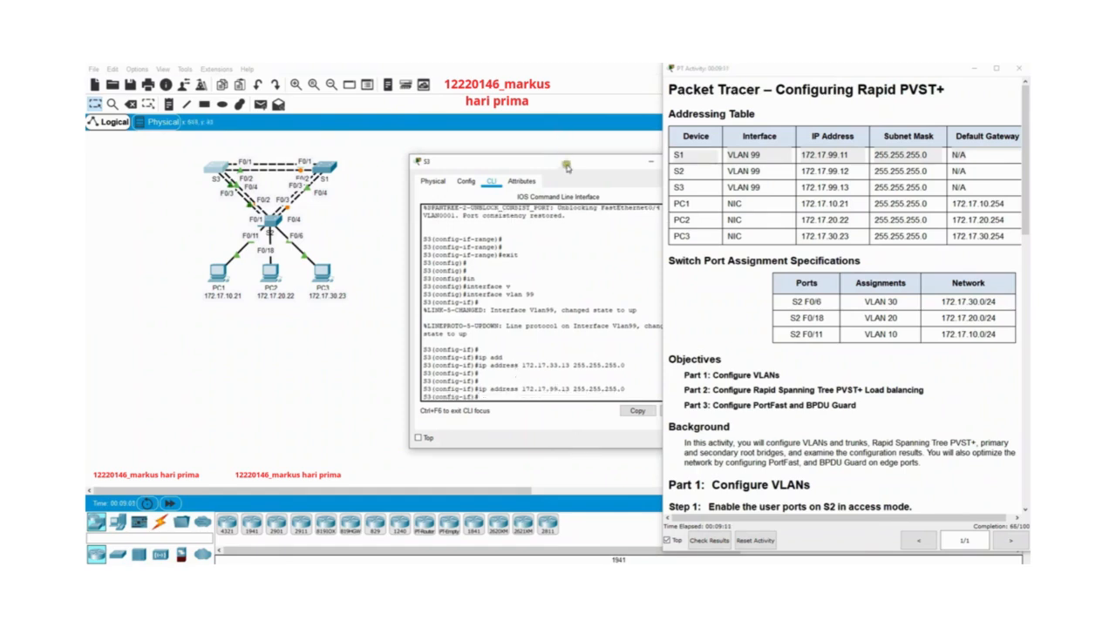
Close S3's window, go back to S2's command line interface and ping 172.17.99.13 twice more.
left_click_drag(565, 162, 463, 153)
left_click(592, 155)
left_click(275, 221)
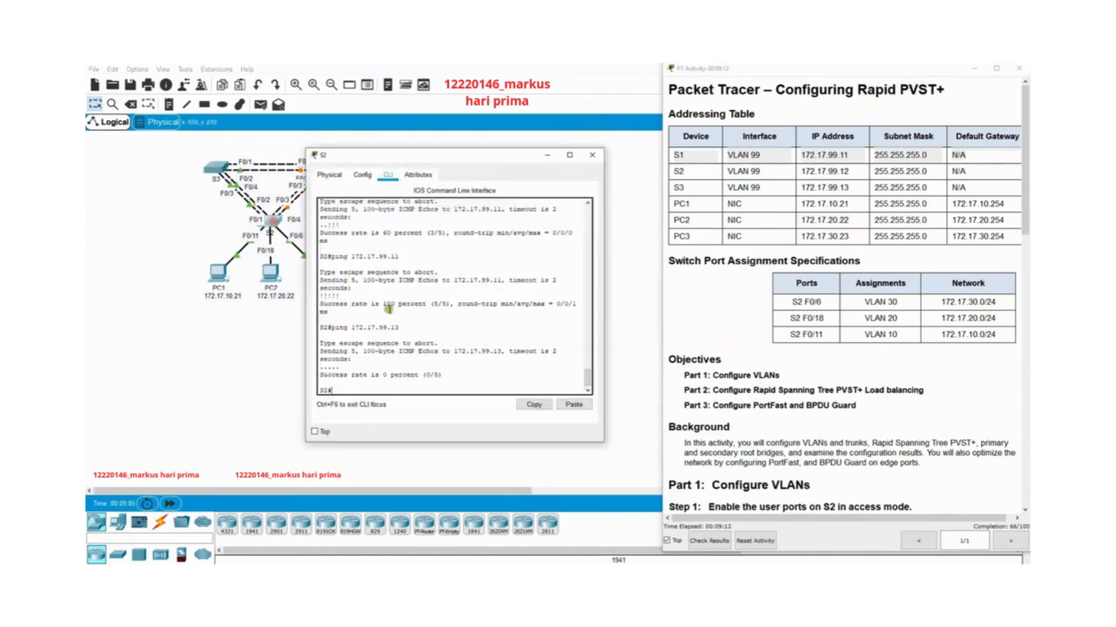
key("Up")
key("Return")
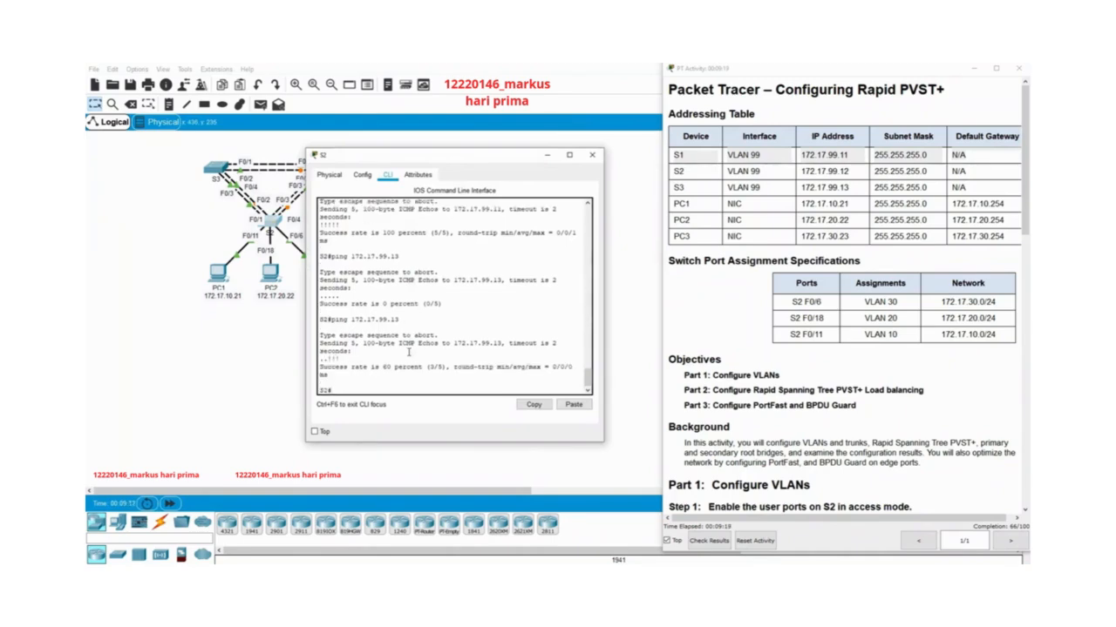
key("Up")
key("Return")
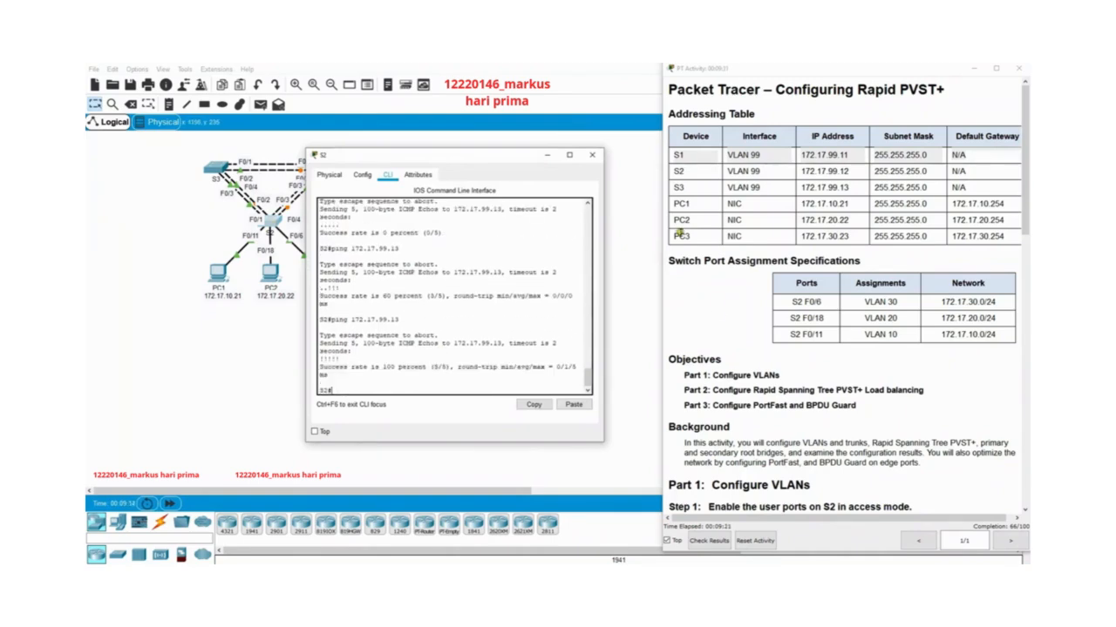
Close S2's window and read the Part 2 instructions on Rapid PVST+ load balancing and STP mode.
scroll(872, 447, "down", 3)
scroll(871, 447, "down", 6)
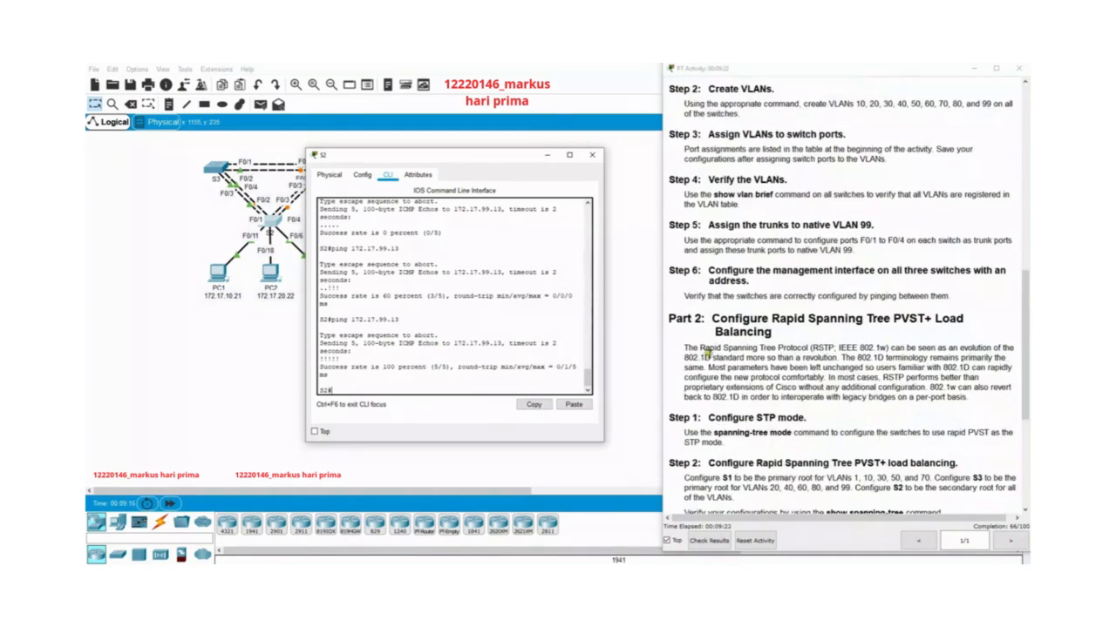
left_click_drag(669, 320, 1002, 402)
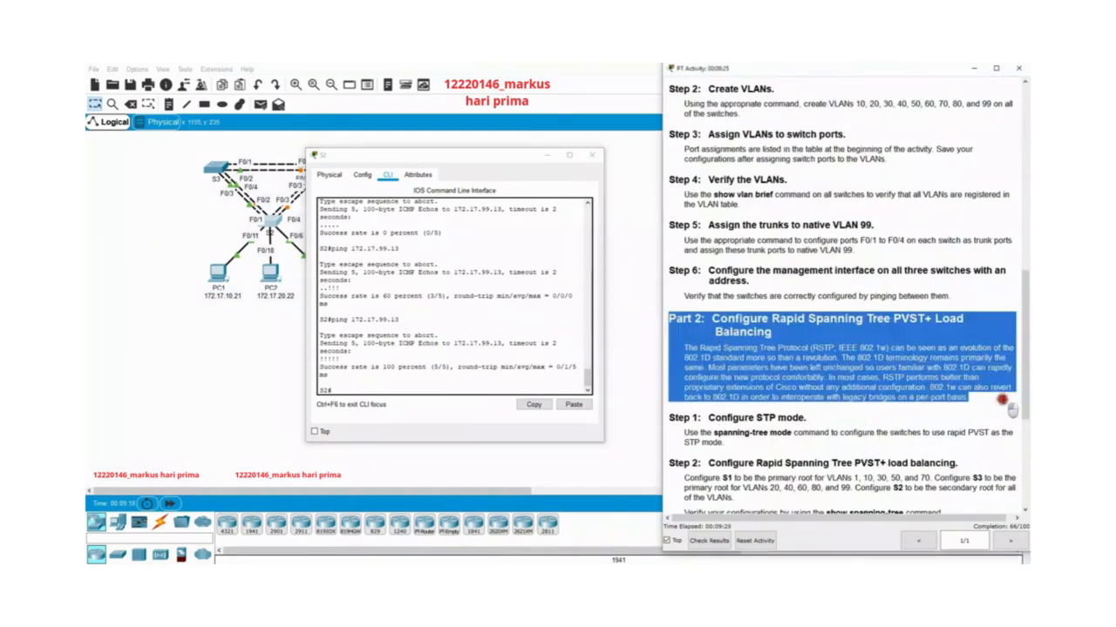
left_click(592, 155)
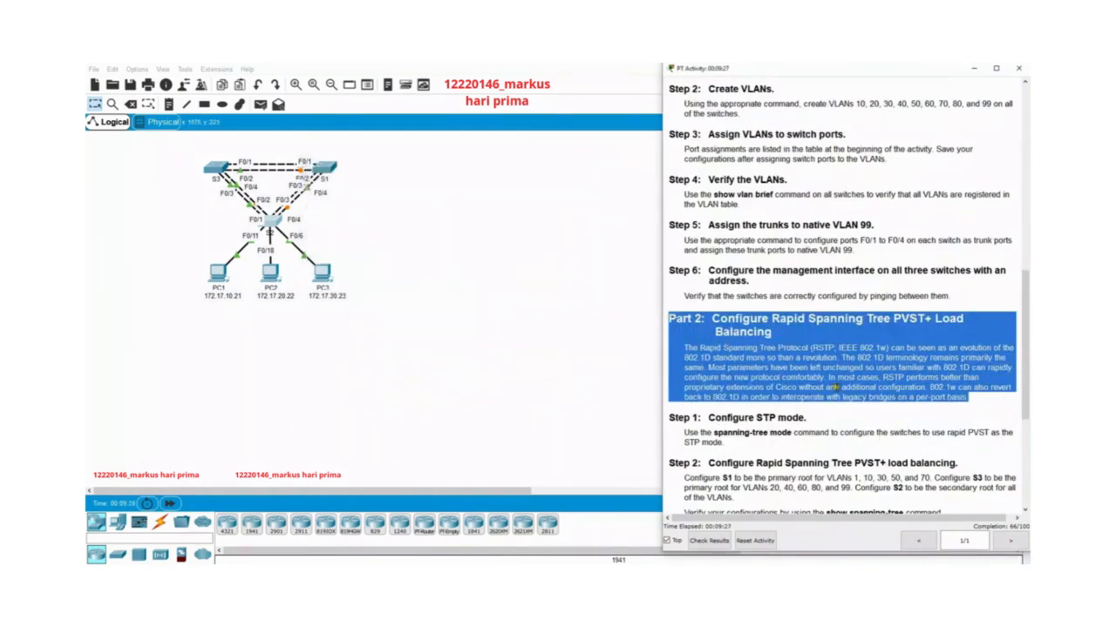
left_click(844, 397)
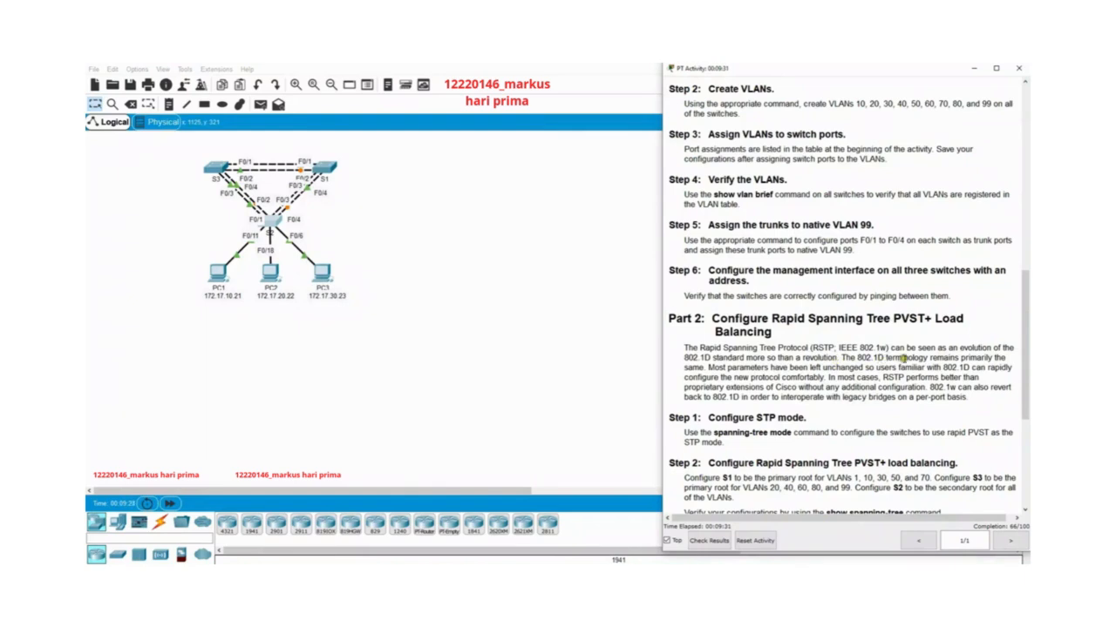
scroll(889, 398, "down", 4)
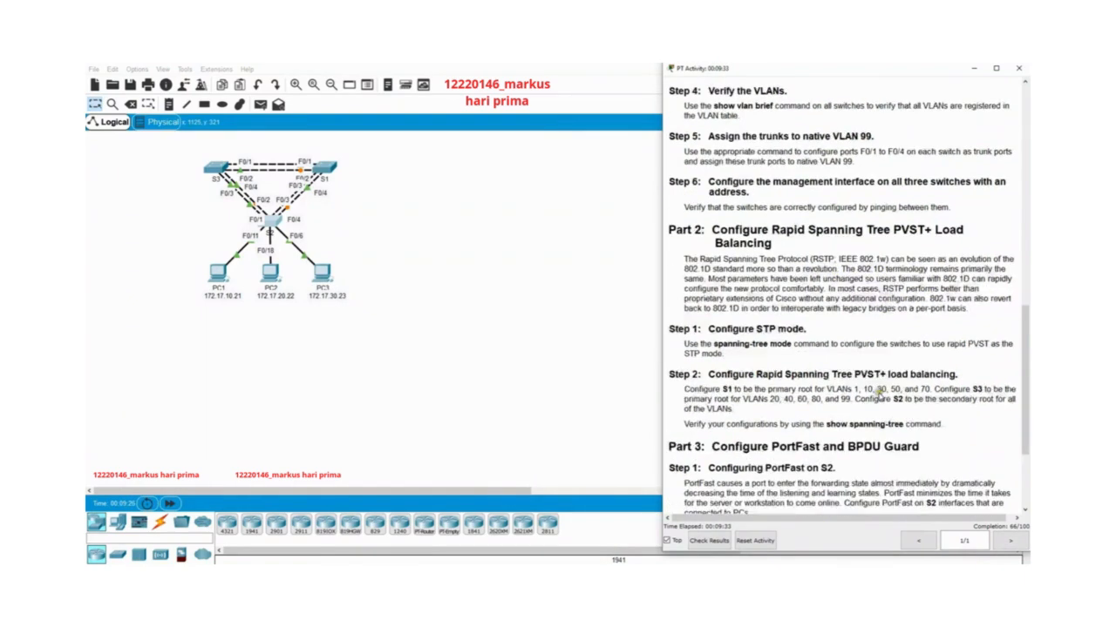
left_click_drag(670, 240, 810, 270)
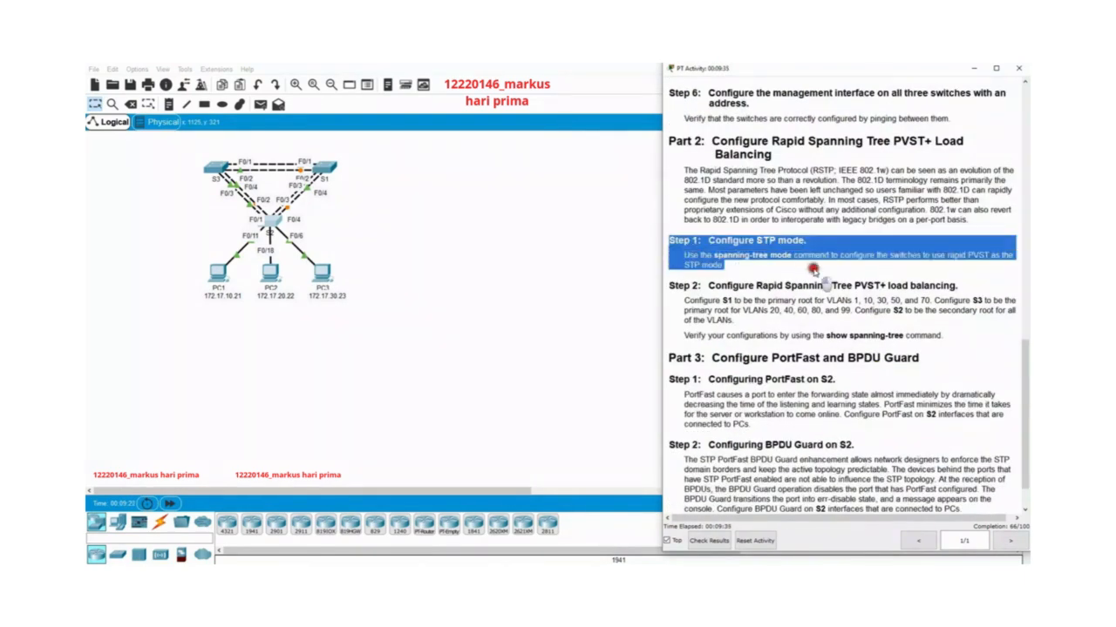
left_click(811, 272)
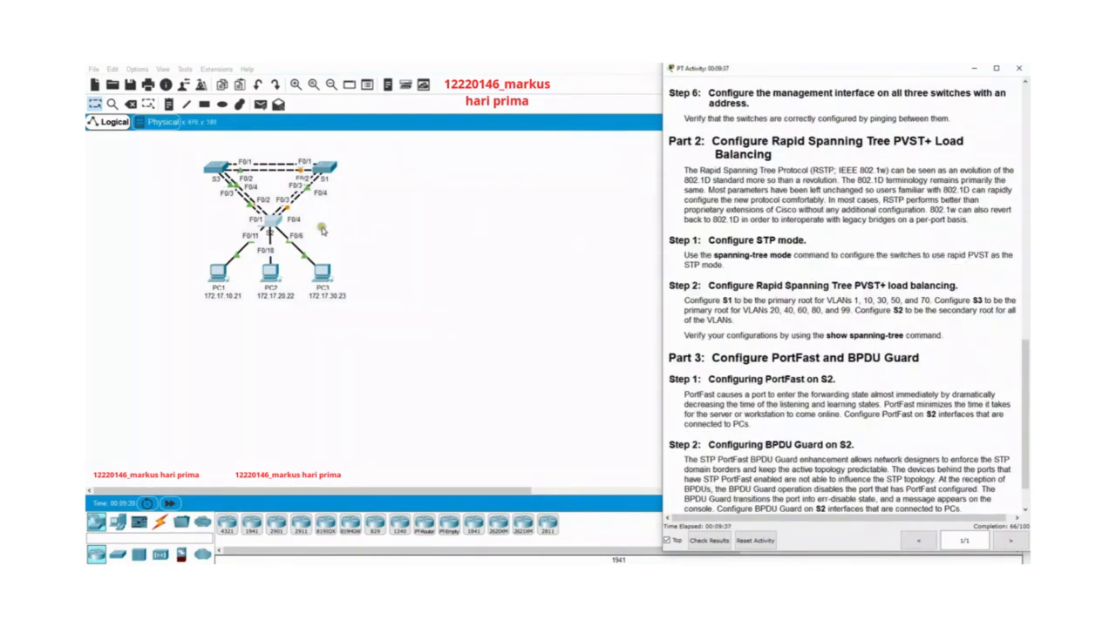
Open S2's command line interface, enter global configuration mode and set the spanning-tree mode to rapid-pvst.
left_click(273, 226)
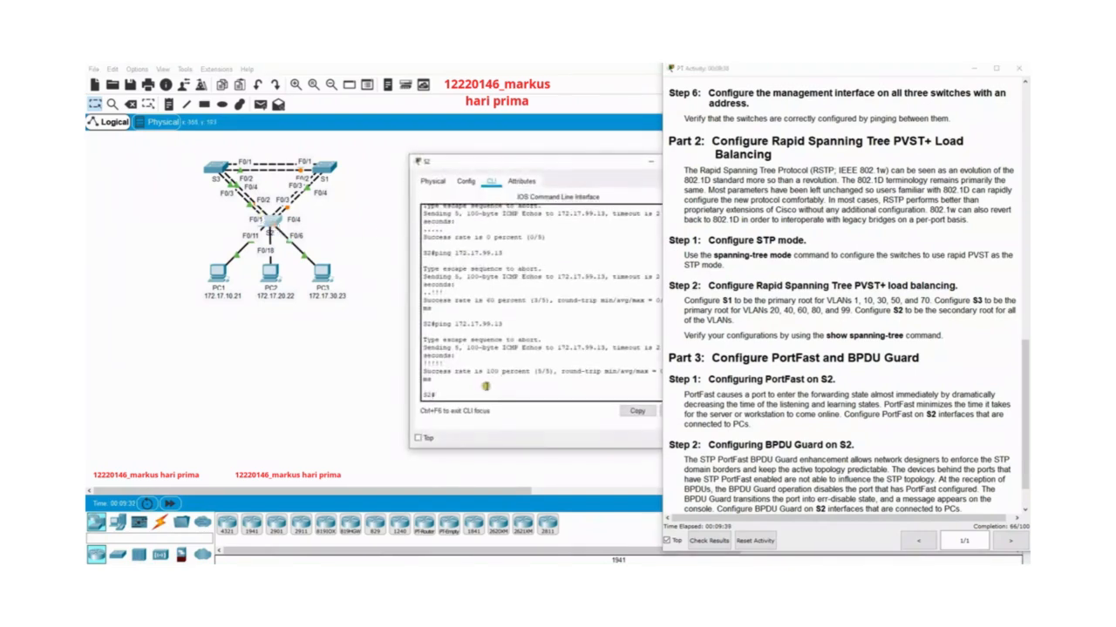
type("conf t")
key("Return")
type("s")
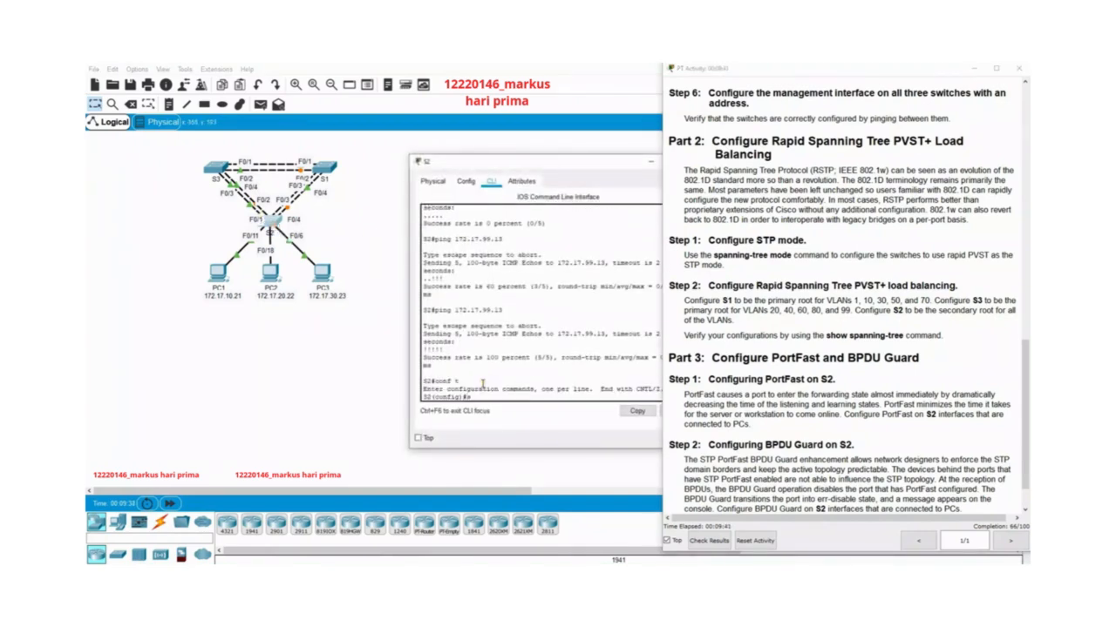
type("sp")
key("Tab")
type("p")
key("Tab")
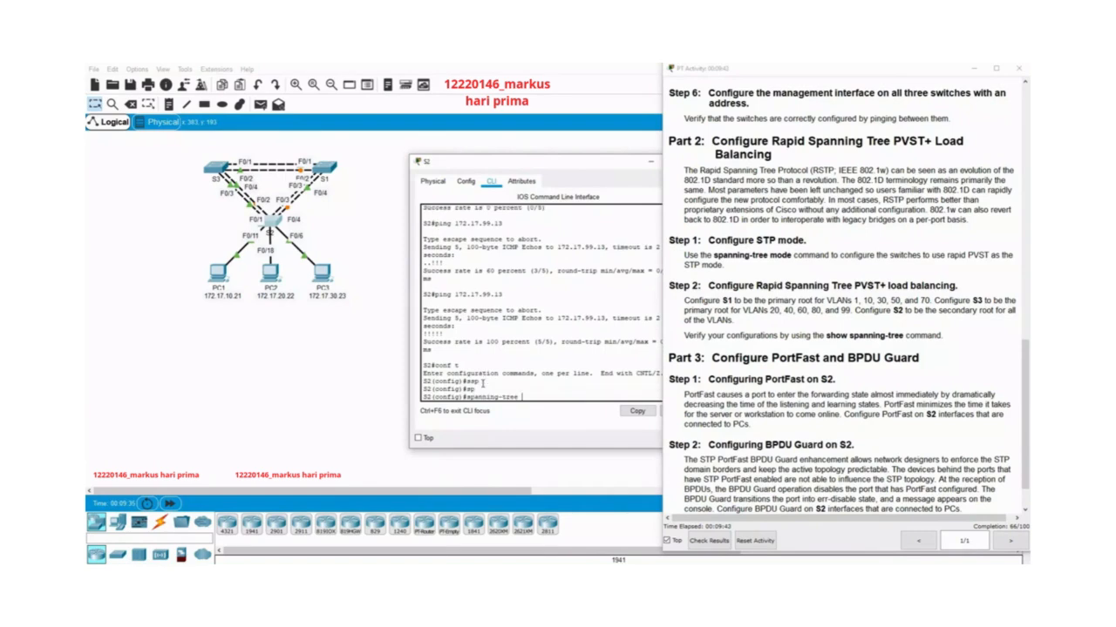
type("m")
key("Tab")
type("r")
key("Tab")
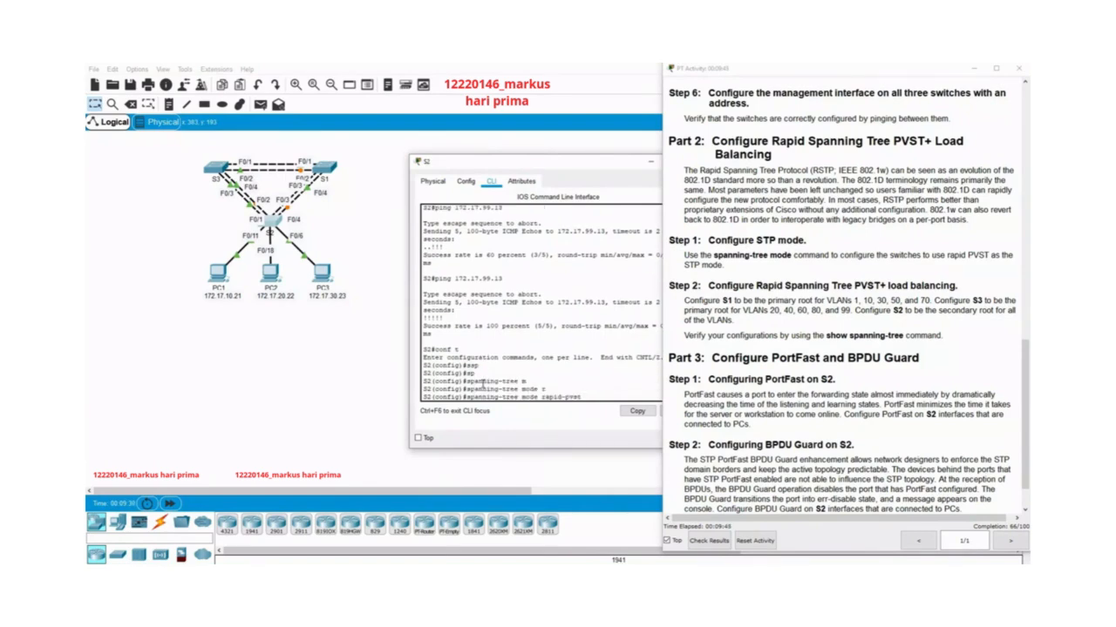
key("Return")
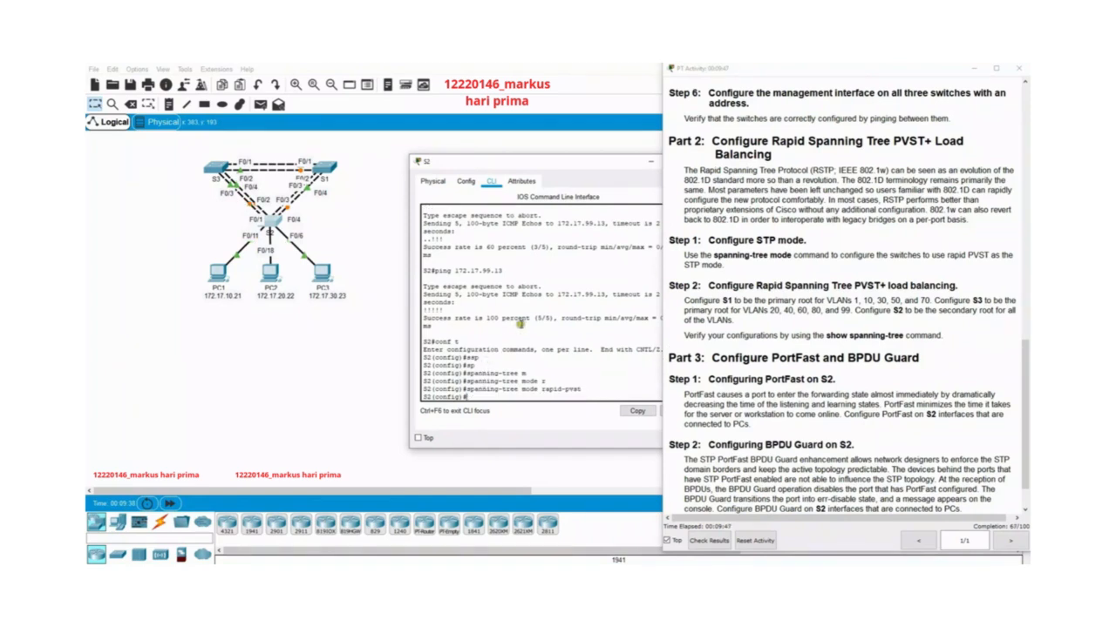
Close S2's window and open S1's command line interface.
left_click_drag(567, 162, 477, 164)
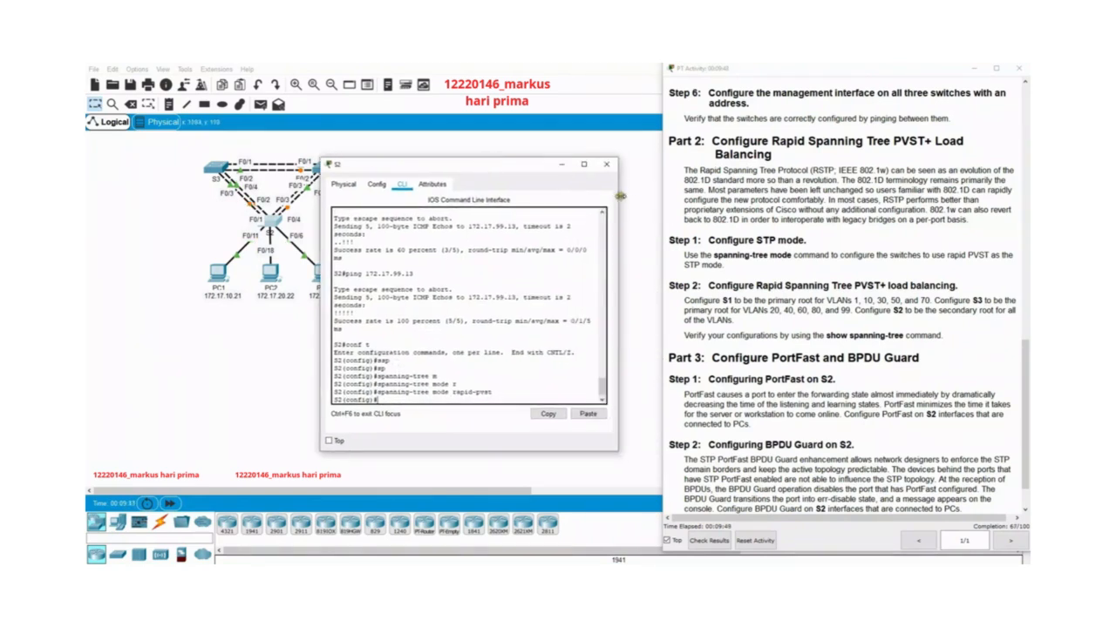
left_click(606, 164)
left_click(322, 166)
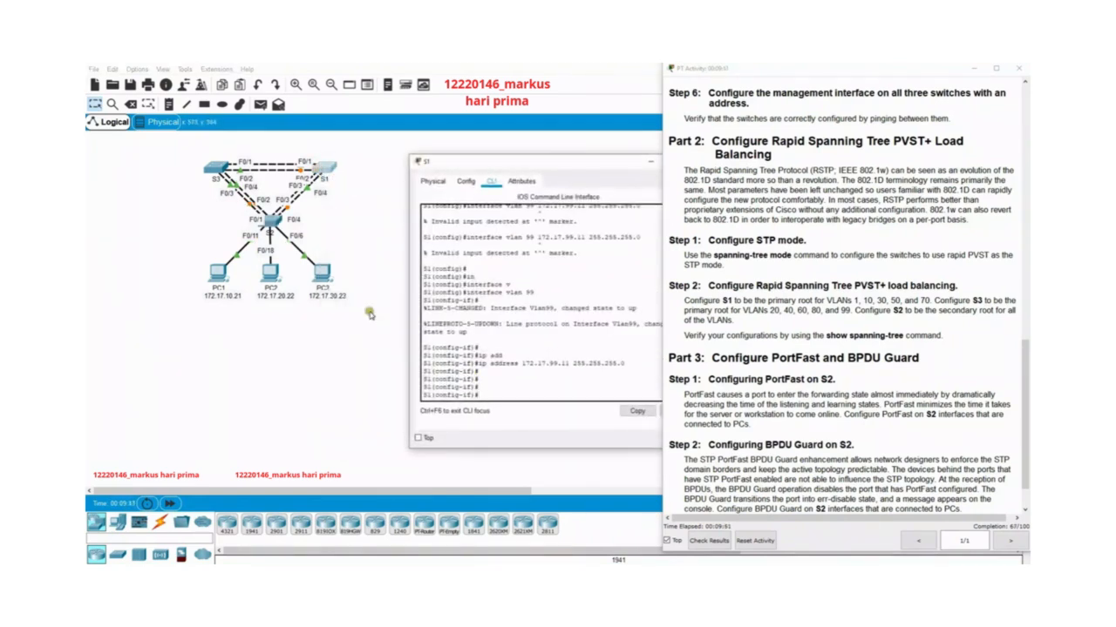
Leave S1's interface configuration, set its spanning-tree mode to rapid-pvst and close the S1 window.
type("exit")
key("Return")
type("sp")
key("Tab")
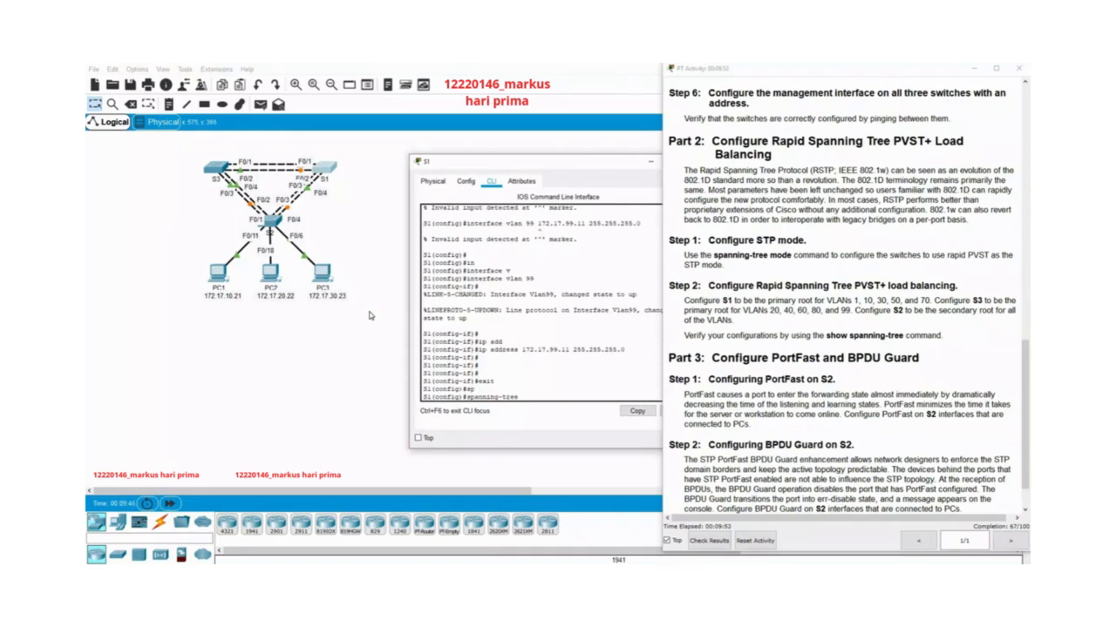
type(",")
key("Tab")
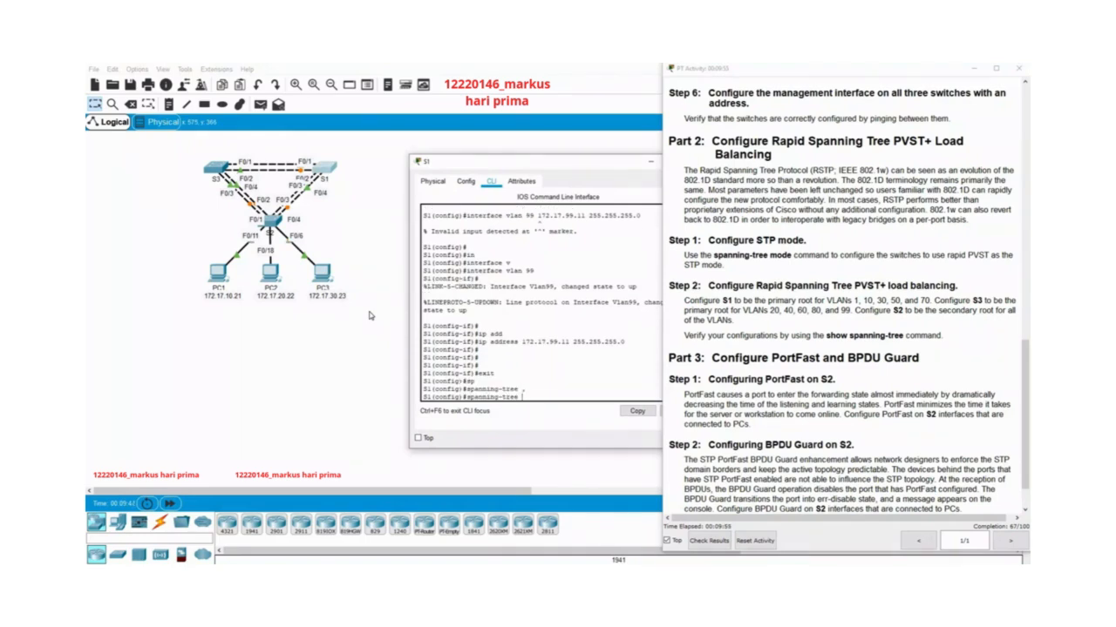
type("m")
key("Tab")
type("ode r")
key("Tab")
key("Return")
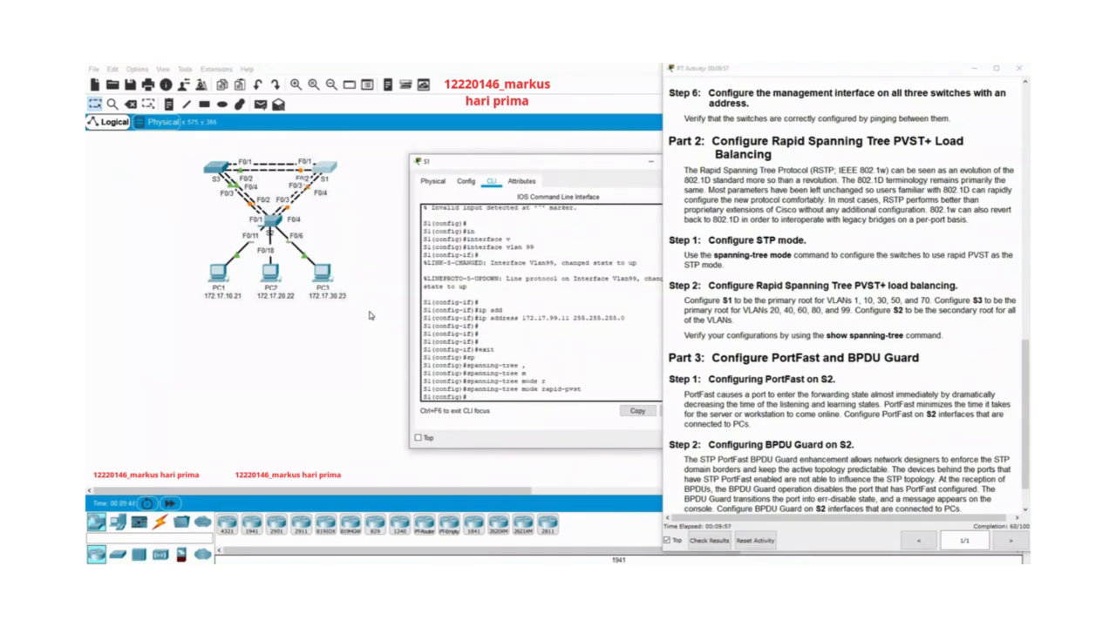
left_click(650, 161)
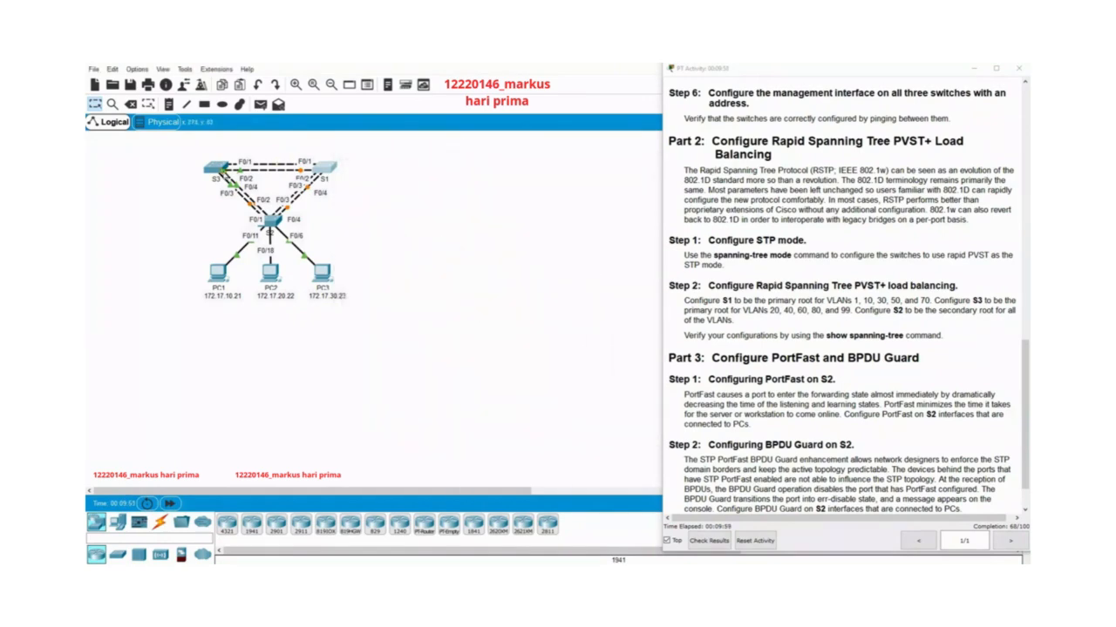
Open S3, leave interface configuration, set the spanning-tree mode to rapid-pvst and close the S3 window.
left_click(216, 168)
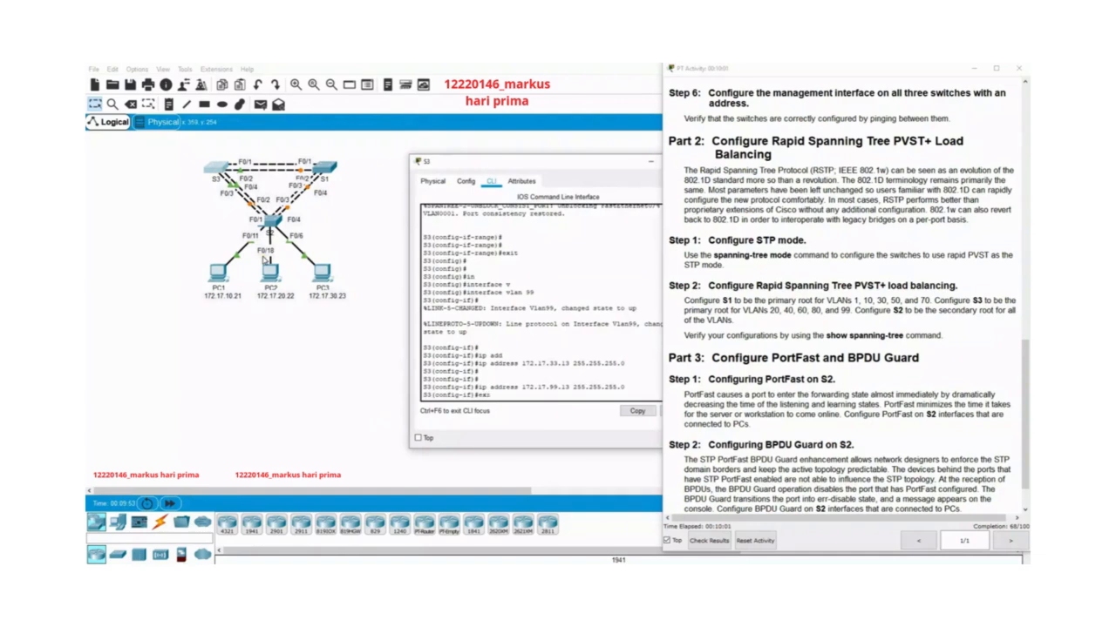
type("it")
key("Return")
type("spa")
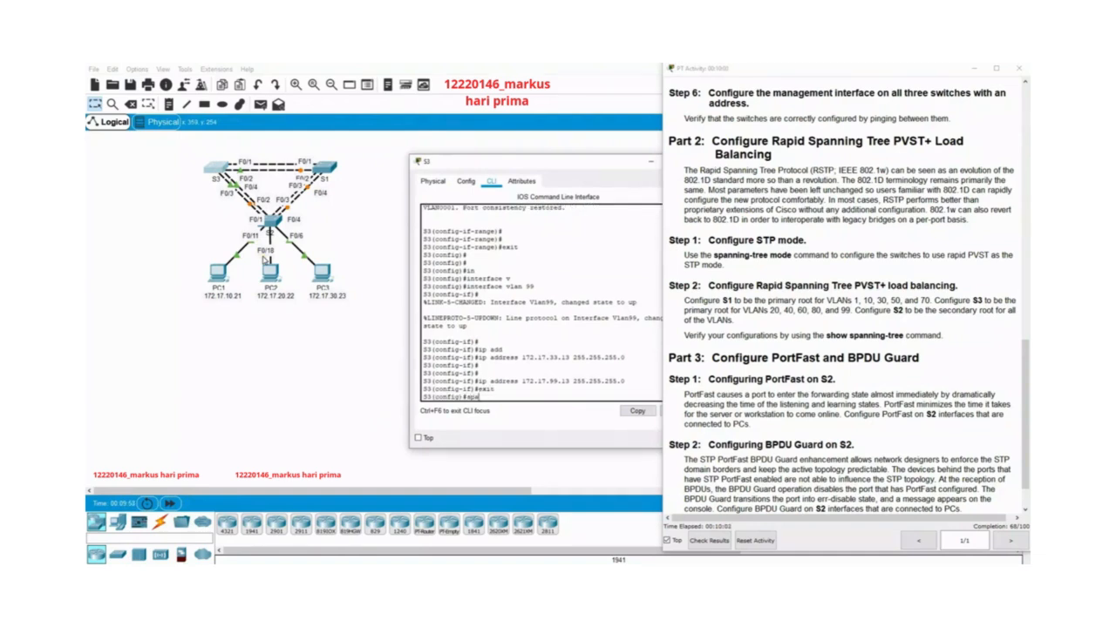
key("Tab")
type("m")
key("Tab")
type("r")
key("Tab")
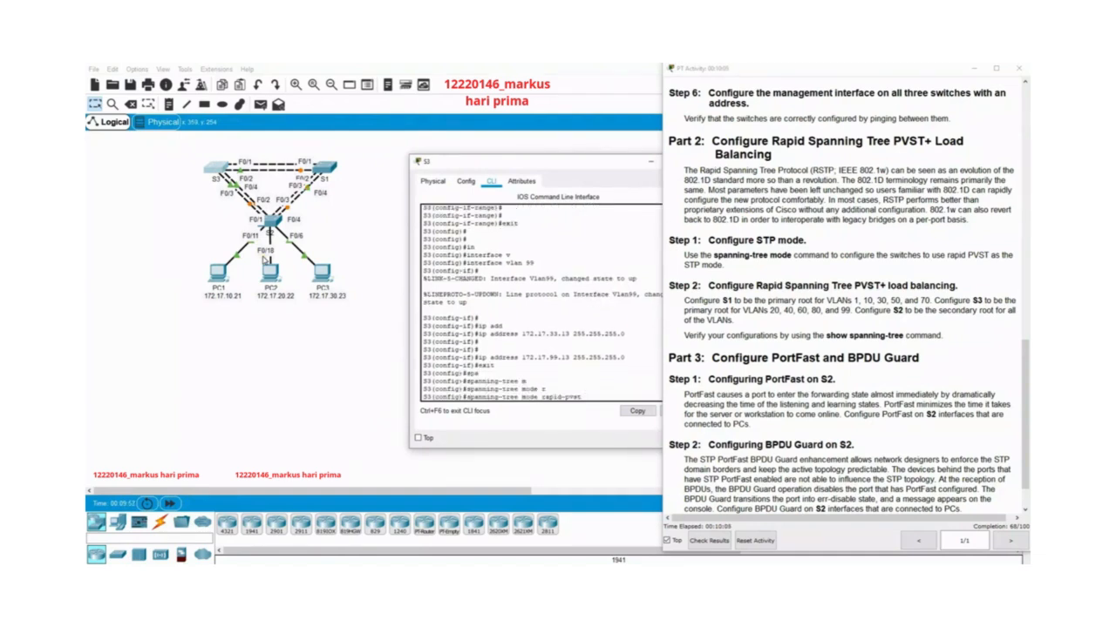
key("Return")
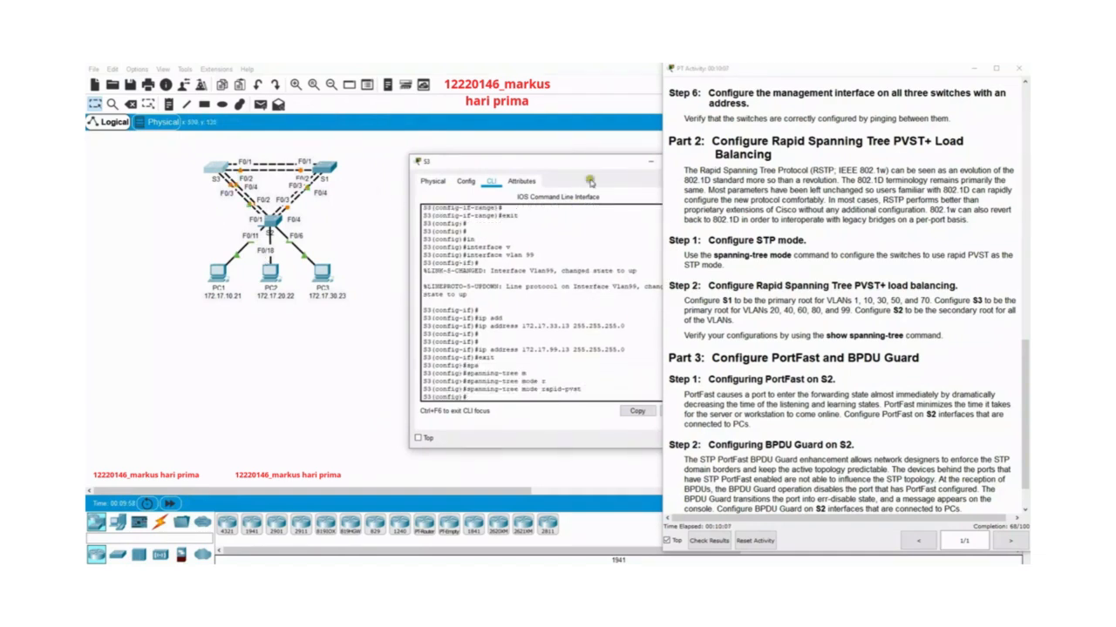
left_click_drag(595, 165, 499, 157)
left_click(607, 158)
Read the Part 3 instructions on configuring PortFast and BPDU Guard on S2.
scroll(833, 302, "down", 1)
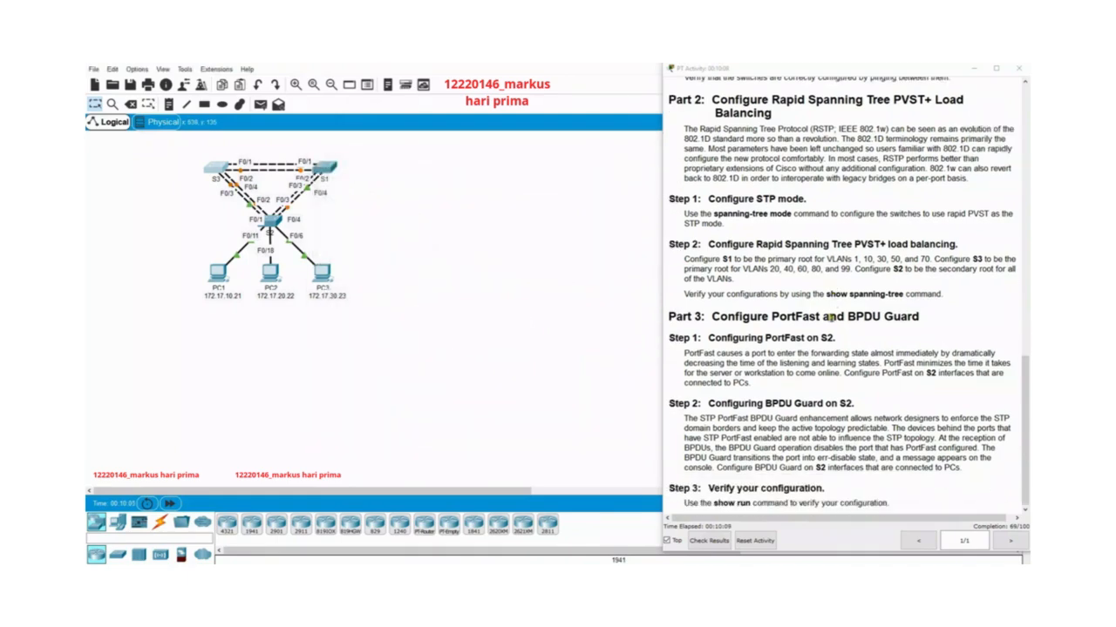
left_click(674, 339)
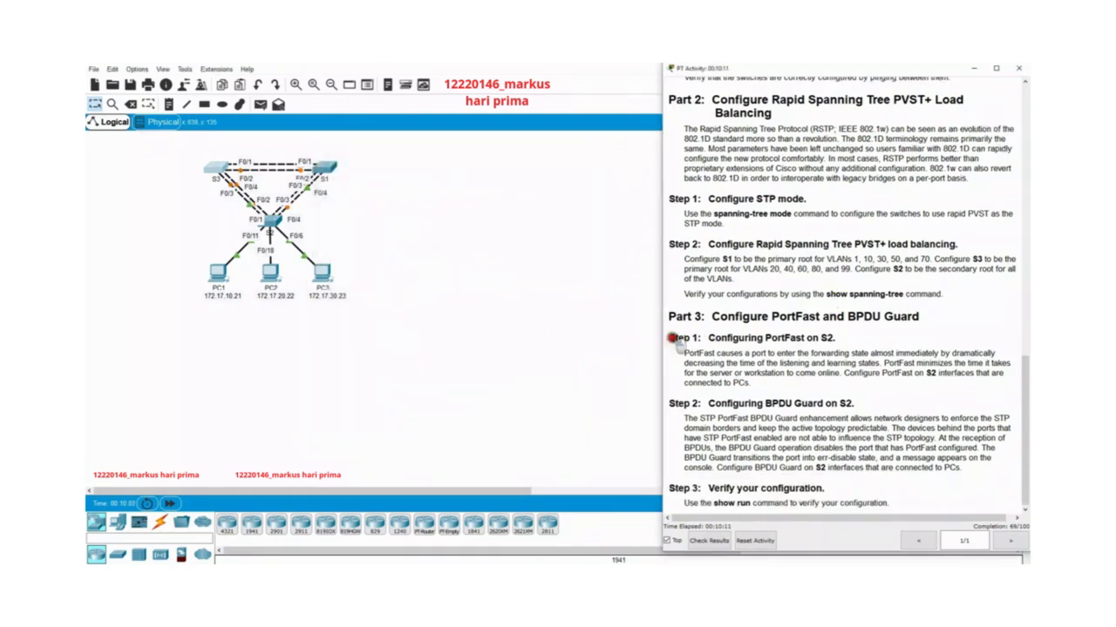
left_click_drag(675, 339, 993, 467)
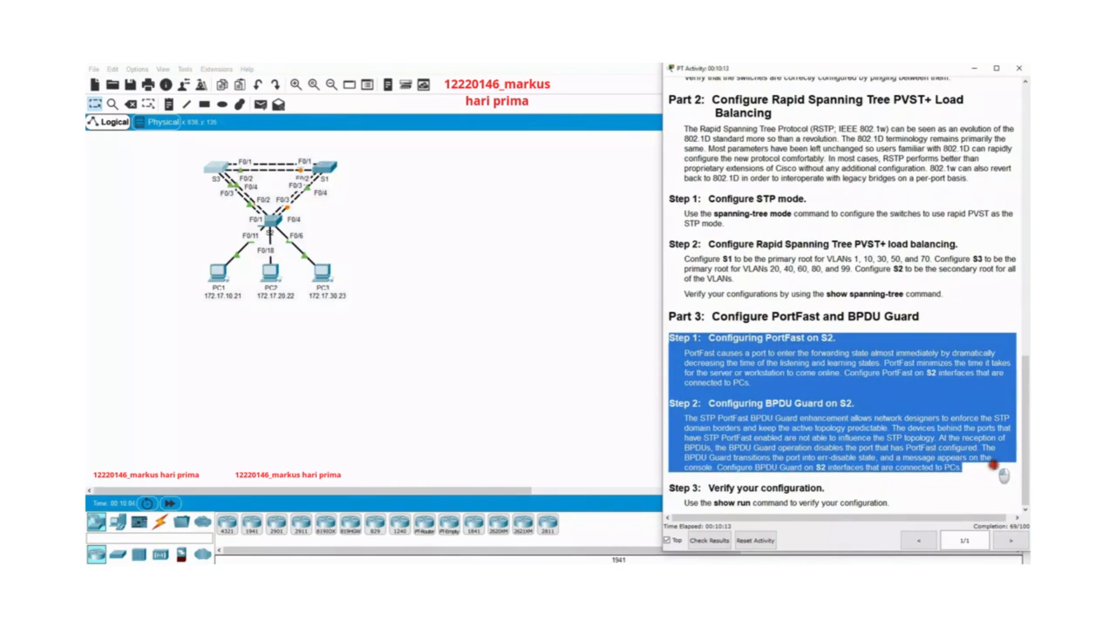
left_click(918, 419)
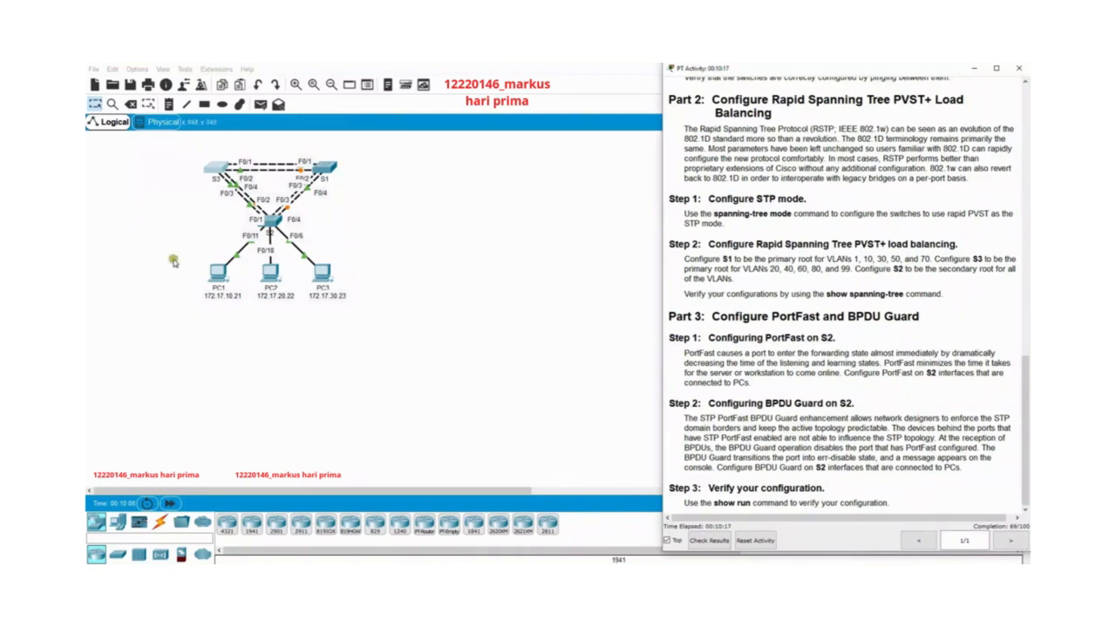
Open S2's command line interface, exit to privileged mode and re-enter global configuration mode.
left_click(271, 220)
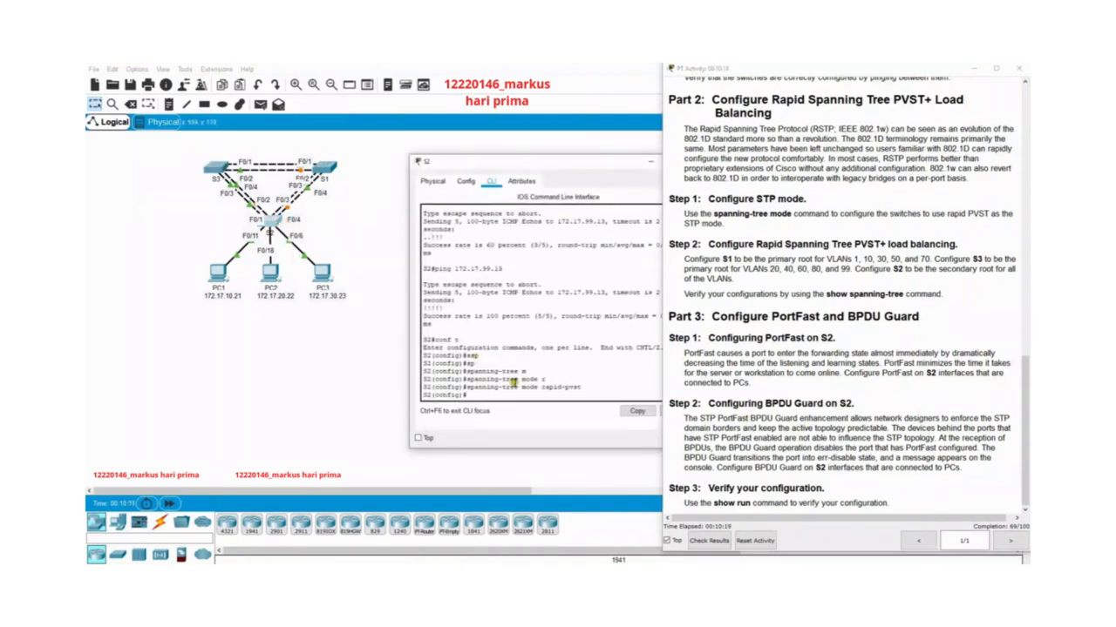
type("exit")
key("Return")
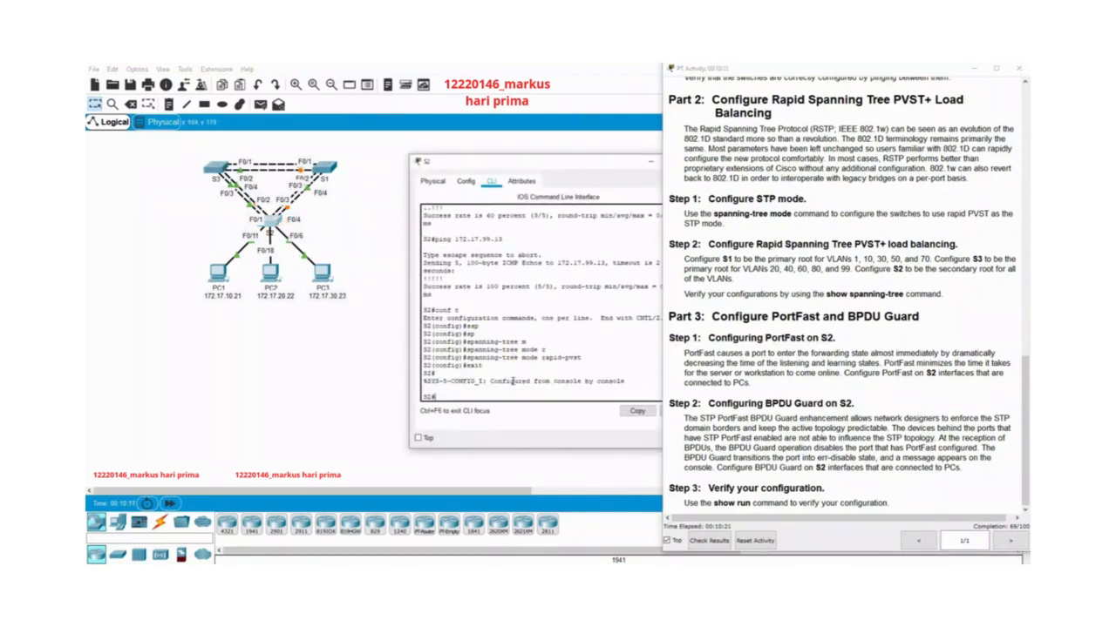
type("enable")
key("Return")
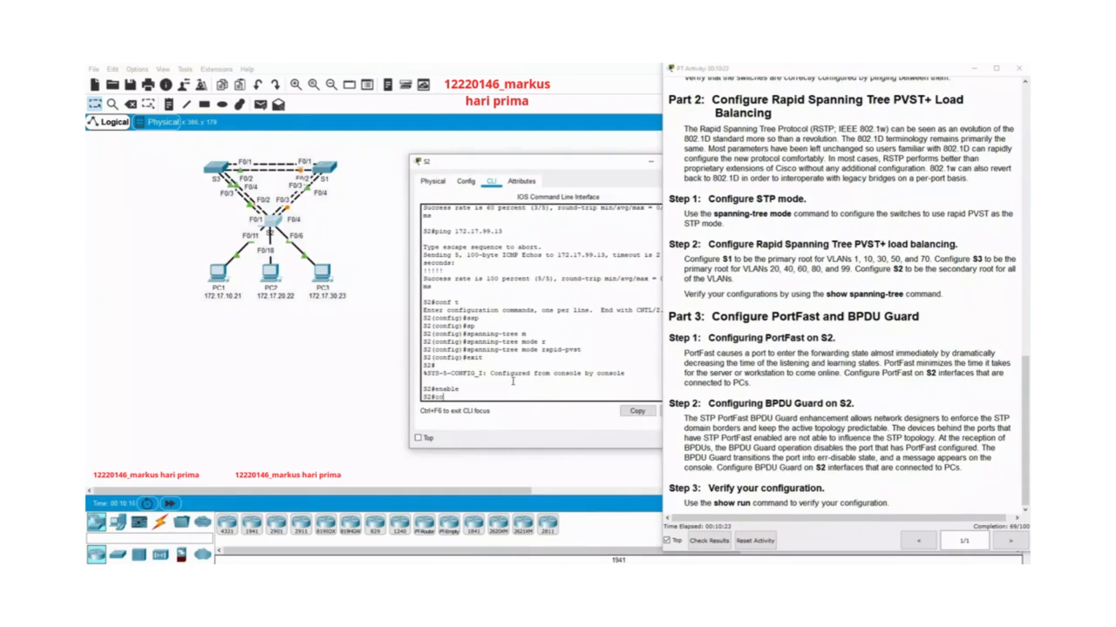
type("conft")
key("Return")
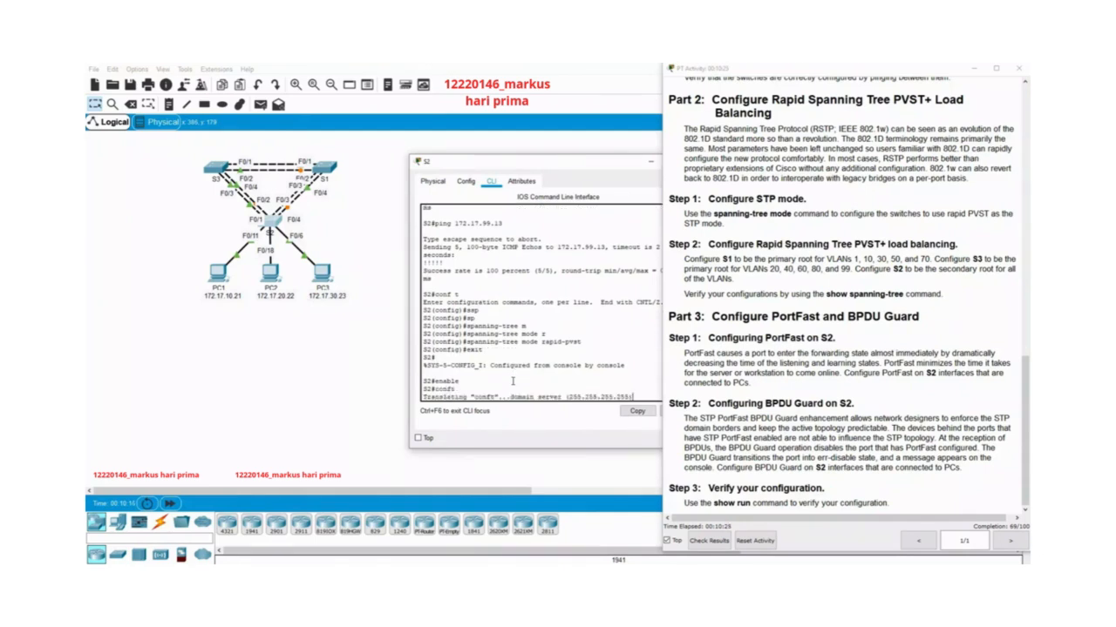
type("conf t")
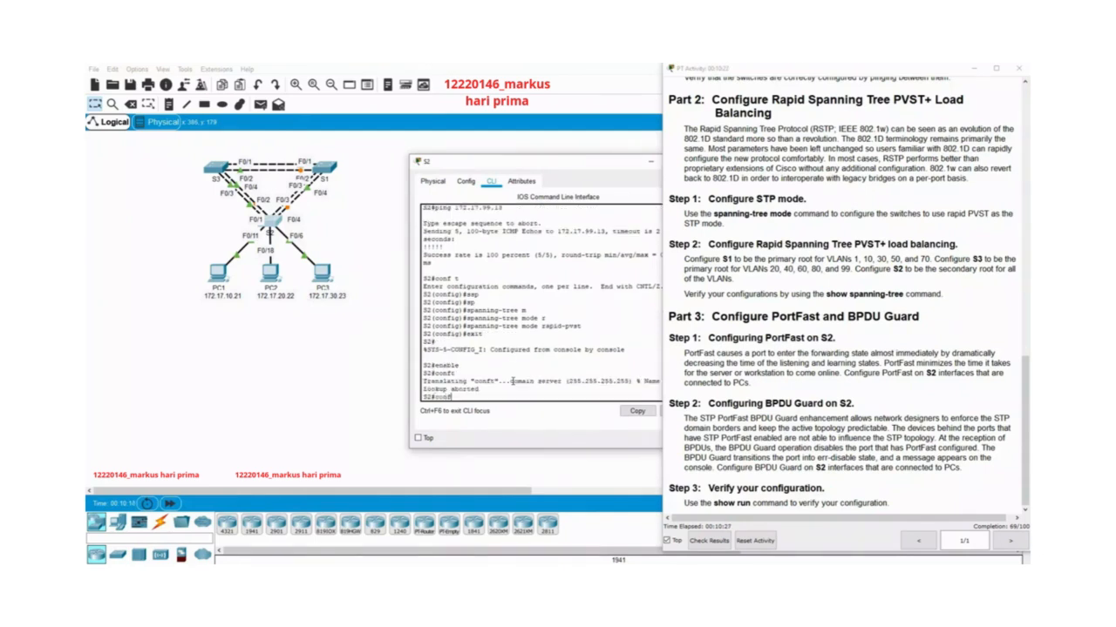
key("Return")
Enter configuration of S2's interface f0/11 and enable spanning-tree PortFast on it.
type("in")
key("Tab")
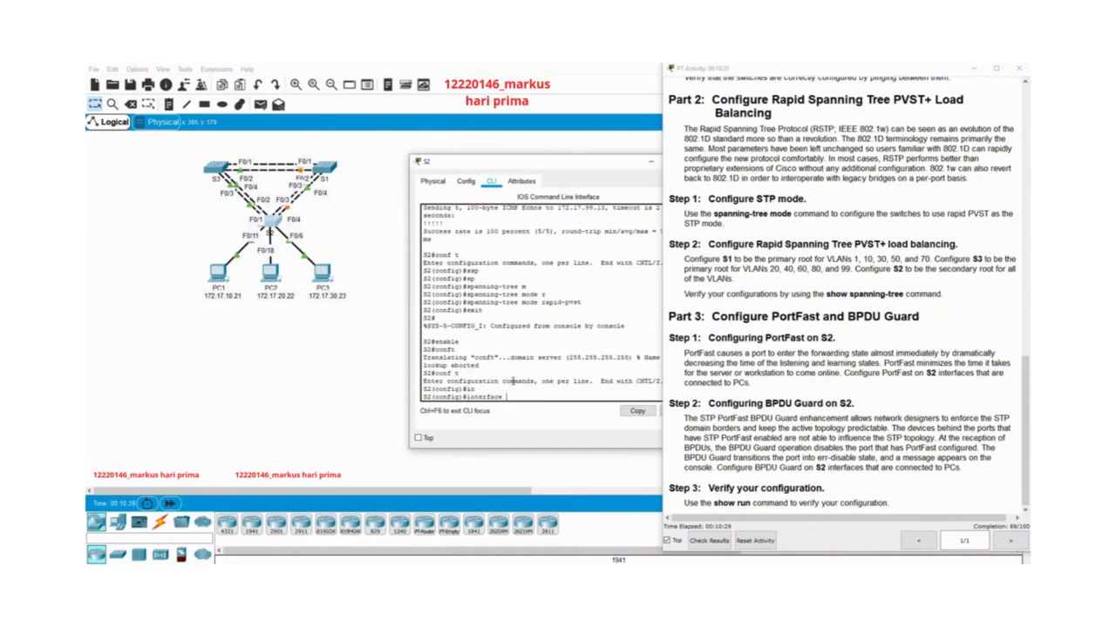
key("Return")
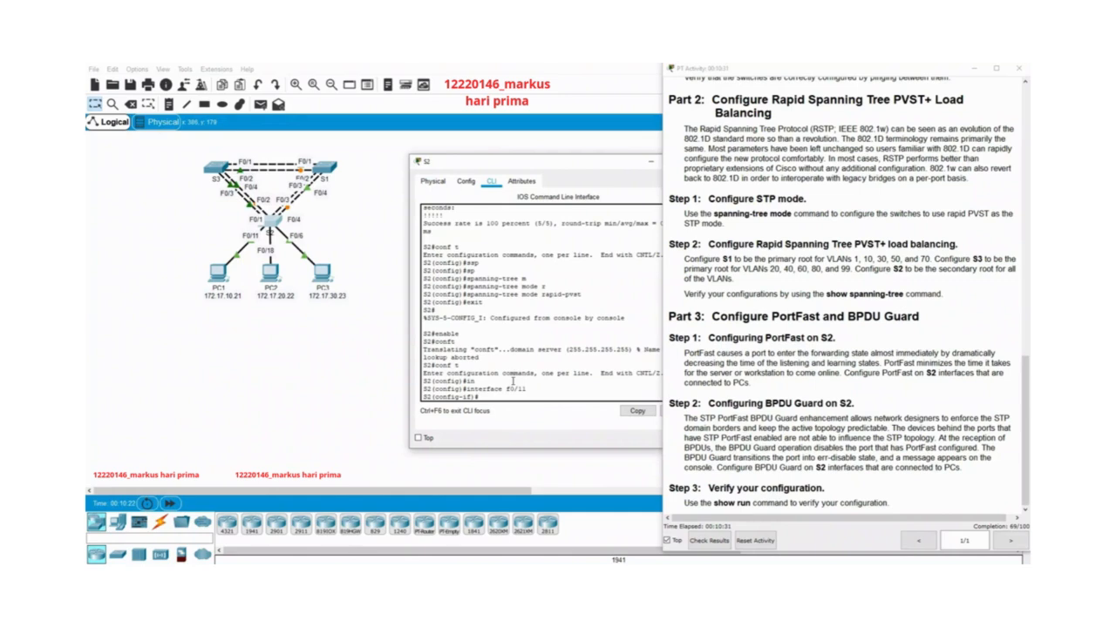
type("spa")
key("Tab")
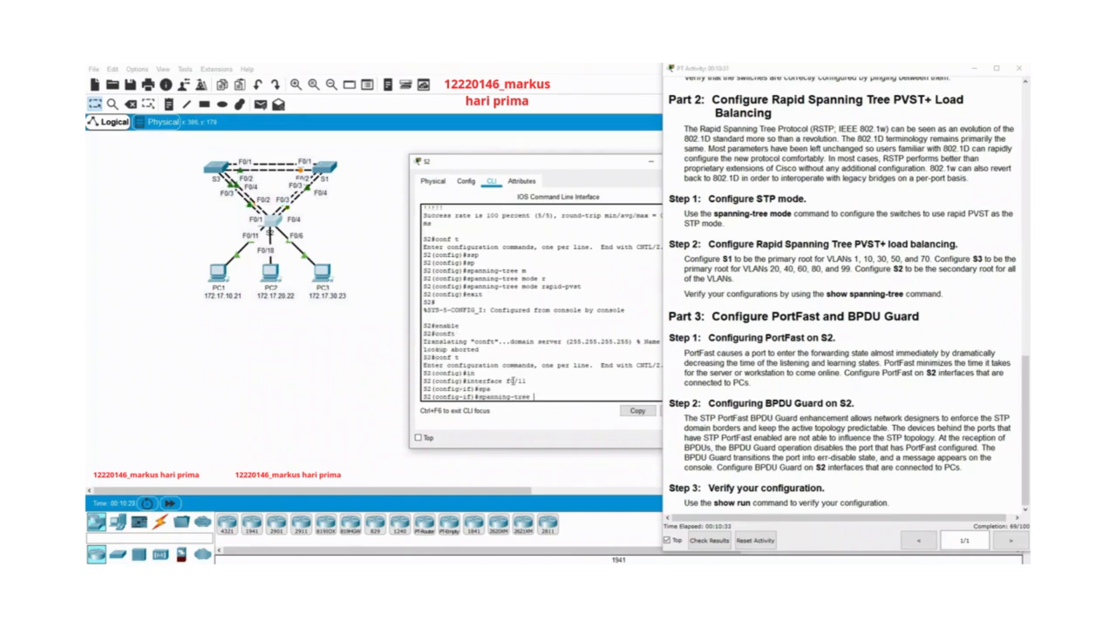
type("po")
key("Tab")
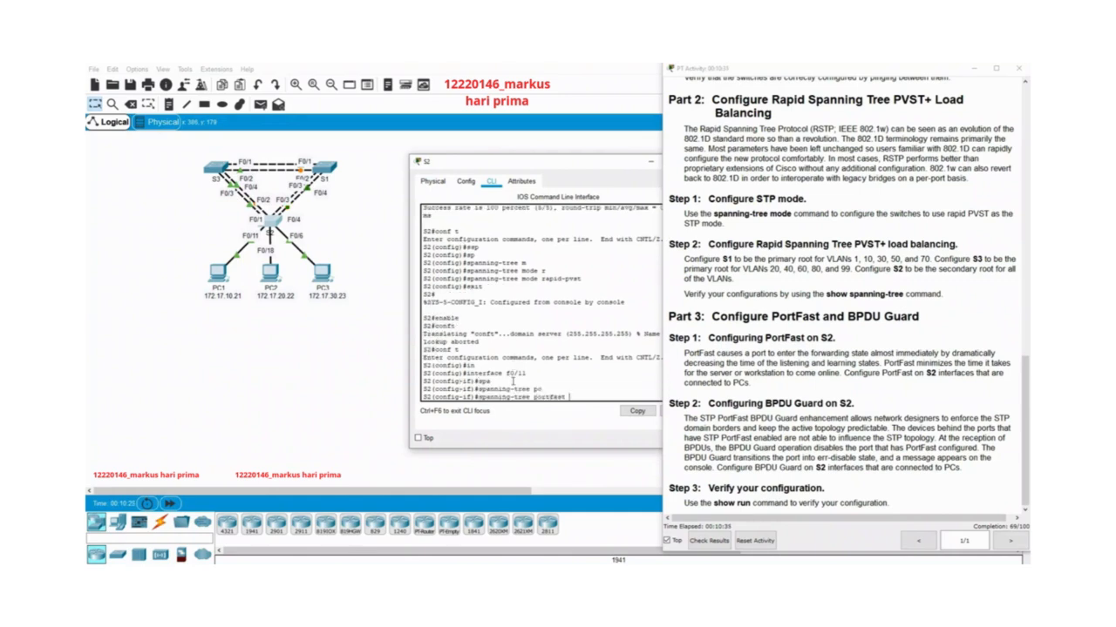
key("Return")
key("Return")
Enable spanning-tree BPDU Guard on S2's interface f0/11.
key("Up")
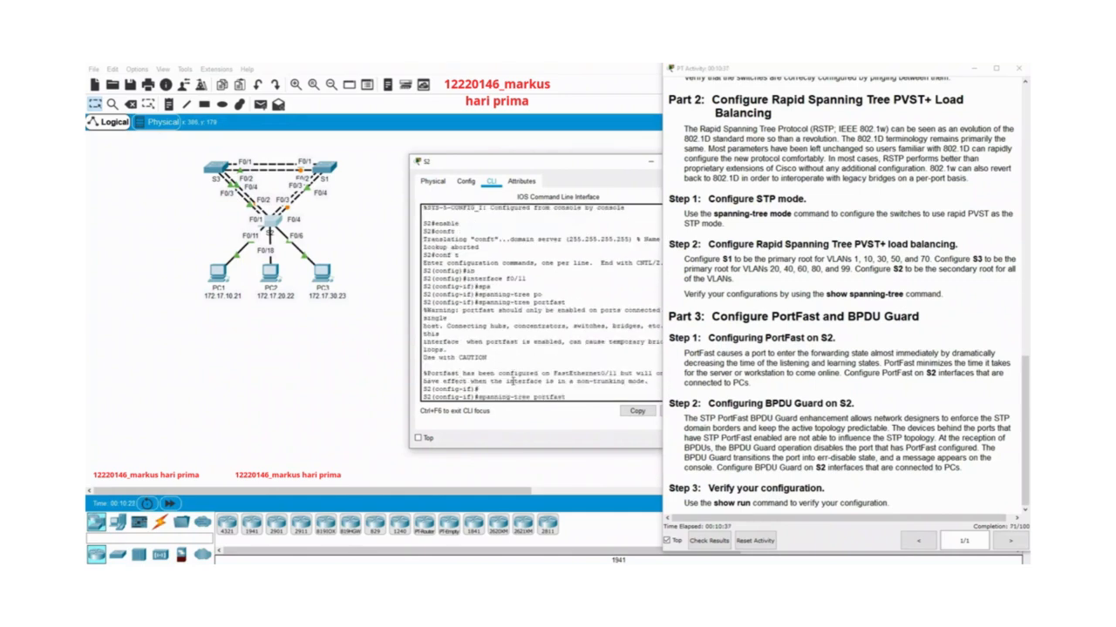
key("BackSpace")
key("BackSpace")
key("BackSpace")
key("BackSpace")
key("BackSpace")
key("Tab")
type("e")
key("Tab")
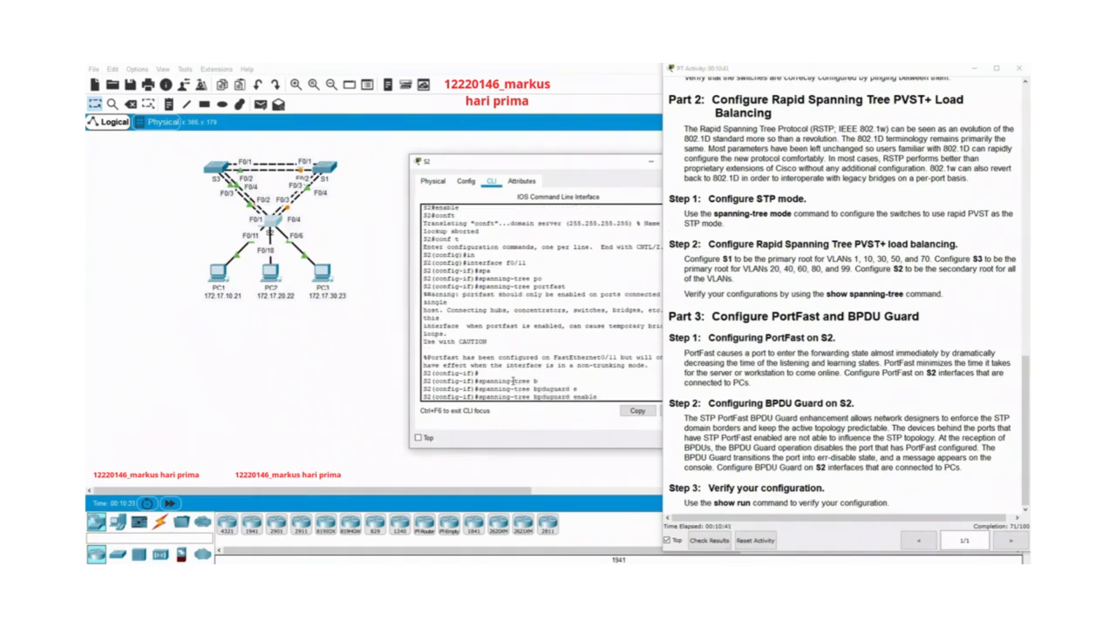
key("Return")
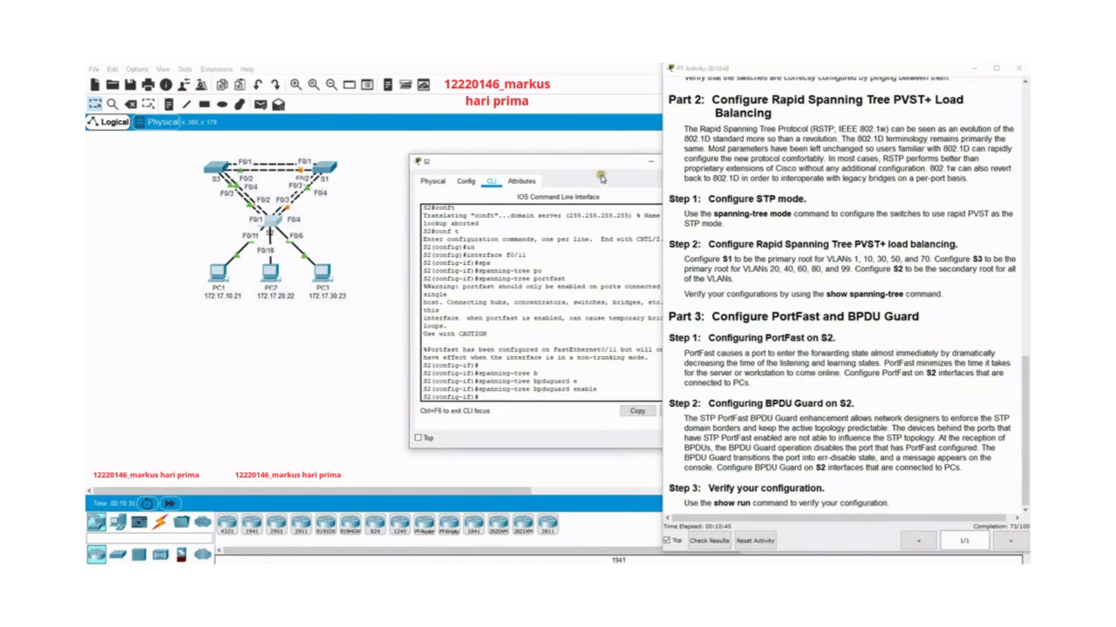
Close S2's window and review the Part 2 Step 2 instructions on Rapid PVST+ load balancing.
left_click_drag(605, 166, 556, 161)
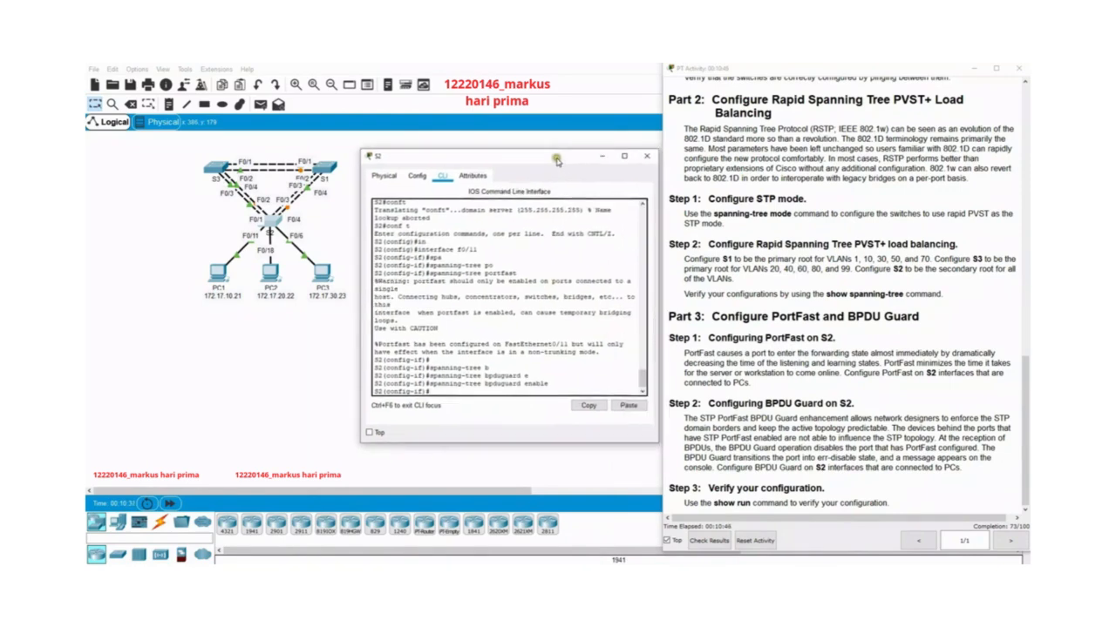
left_click(647, 156)
left_click_drag(669, 251, 974, 298)
left_click(844, 276)
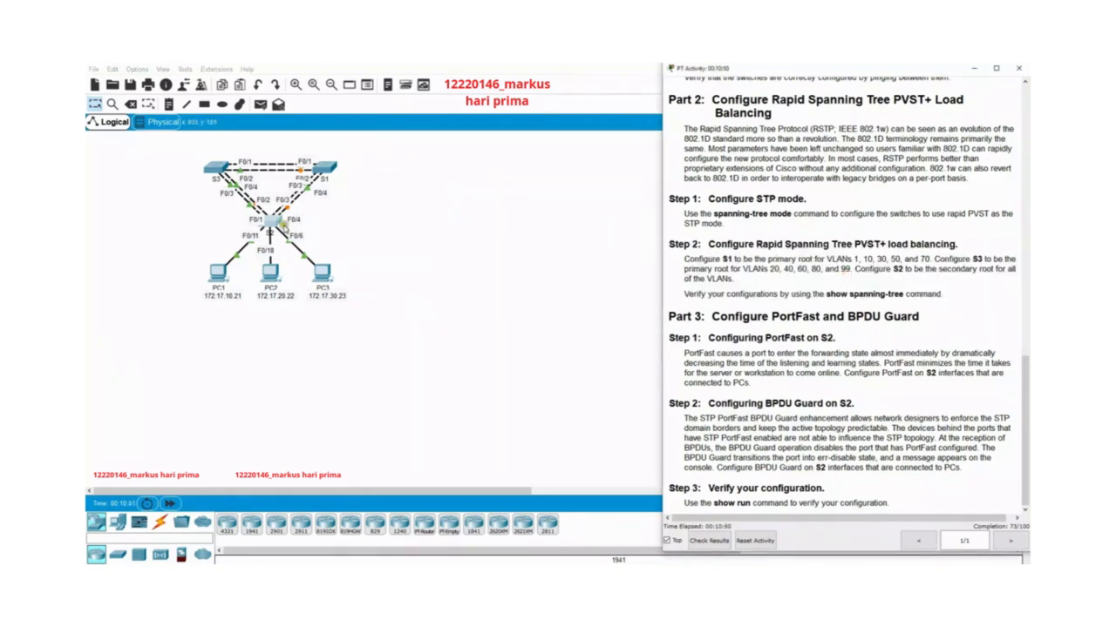
Open S1's command line interface, make it the primary spanning-tree root for VLANs 1,10,30,50,70 and close its window.
left_click(326, 170)
left_click_drag(579, 155, 469, 155)
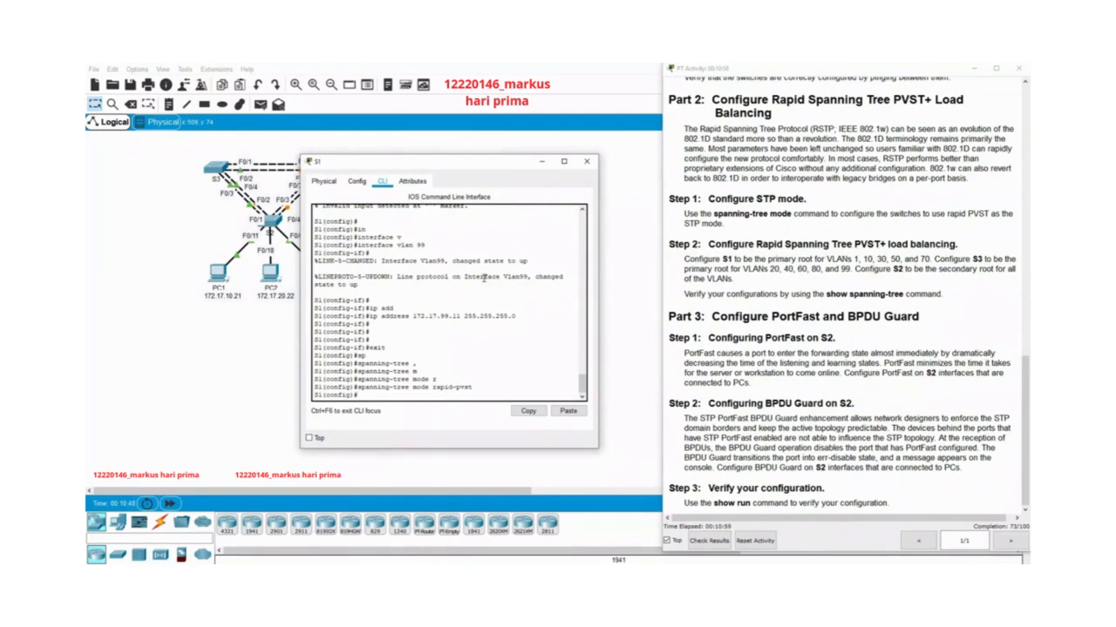
type("p")
key("Tab")
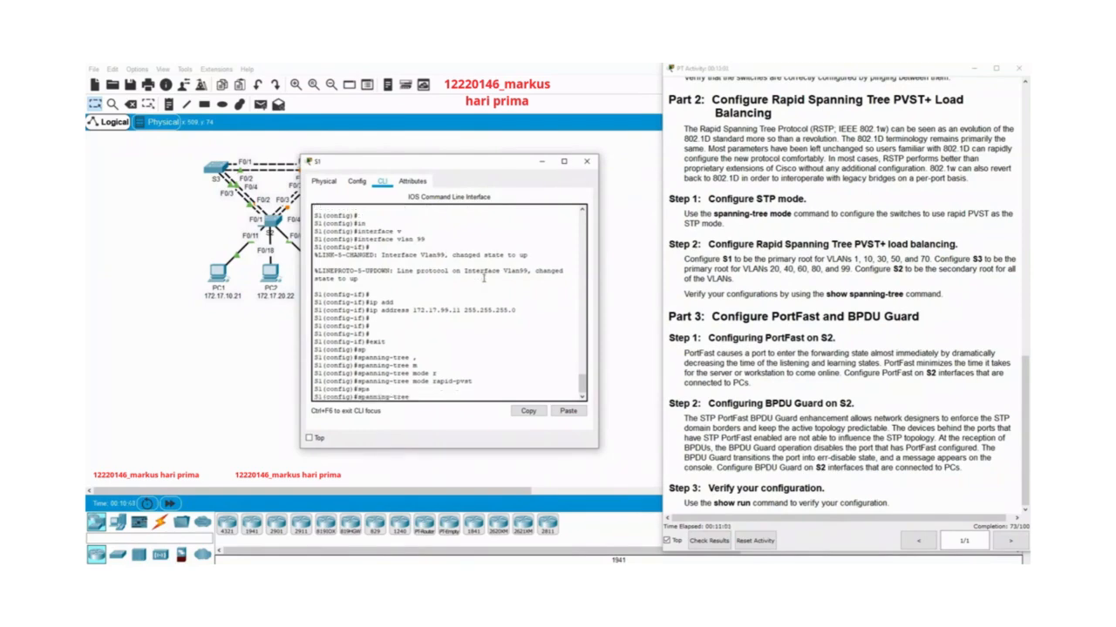
type("v")
key("Tab")
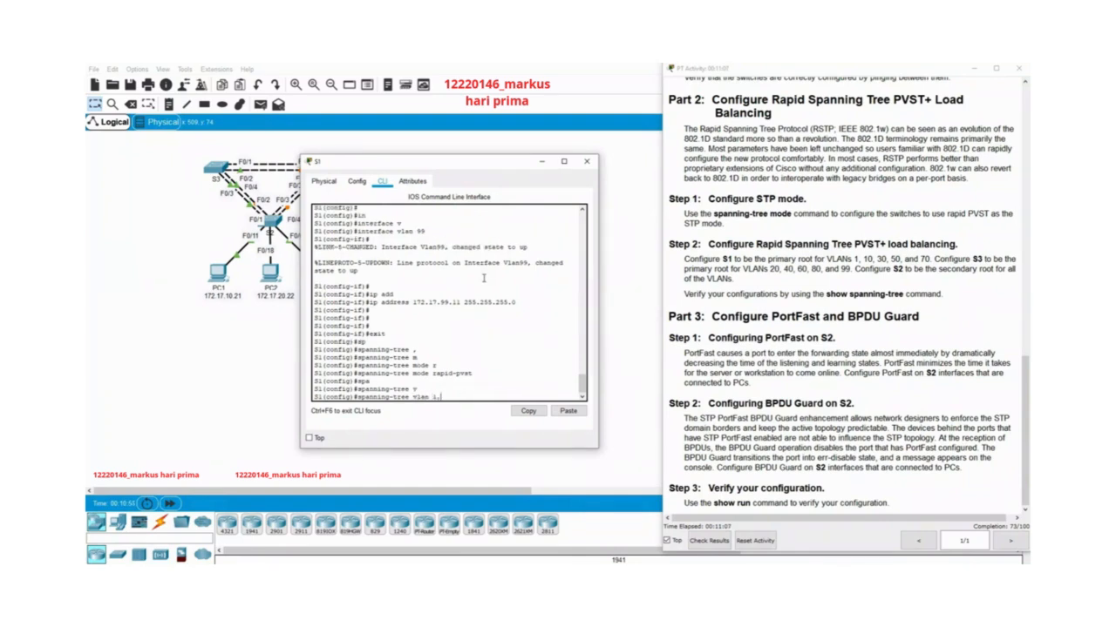
type("1,10,30,50,70 r")
key("Tab")
type("pr")
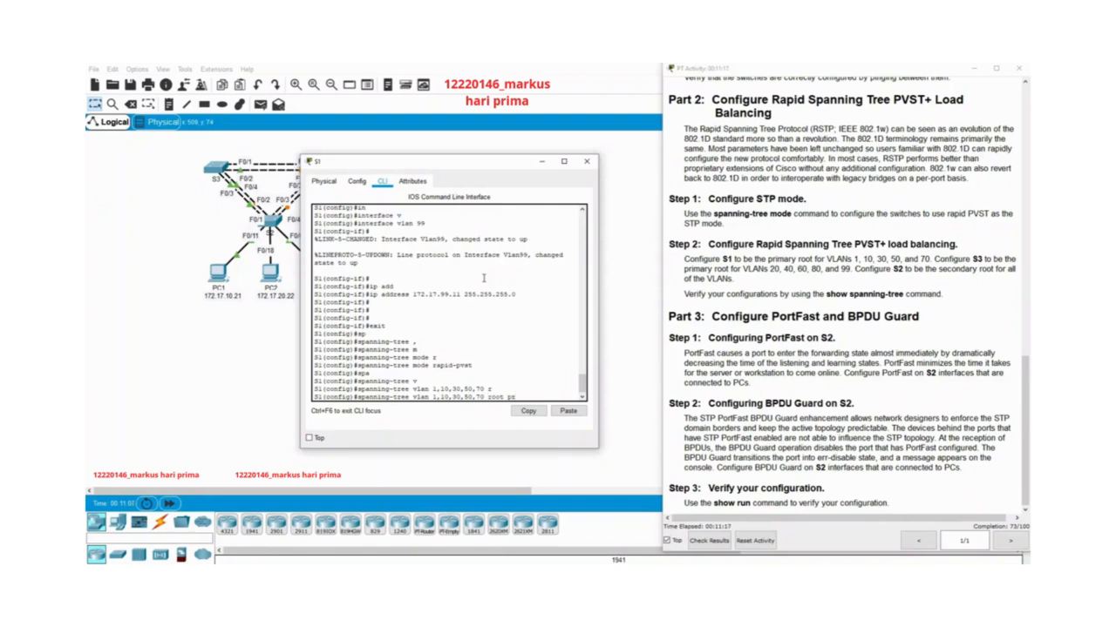
key("Tab")
key("Return")
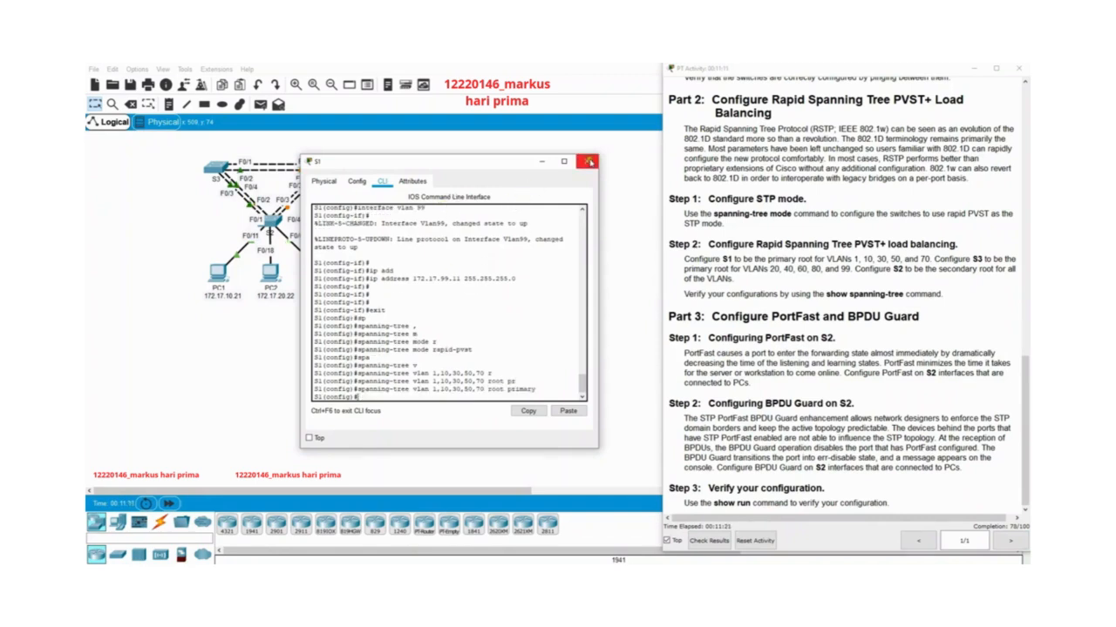
left_click(588, 161)
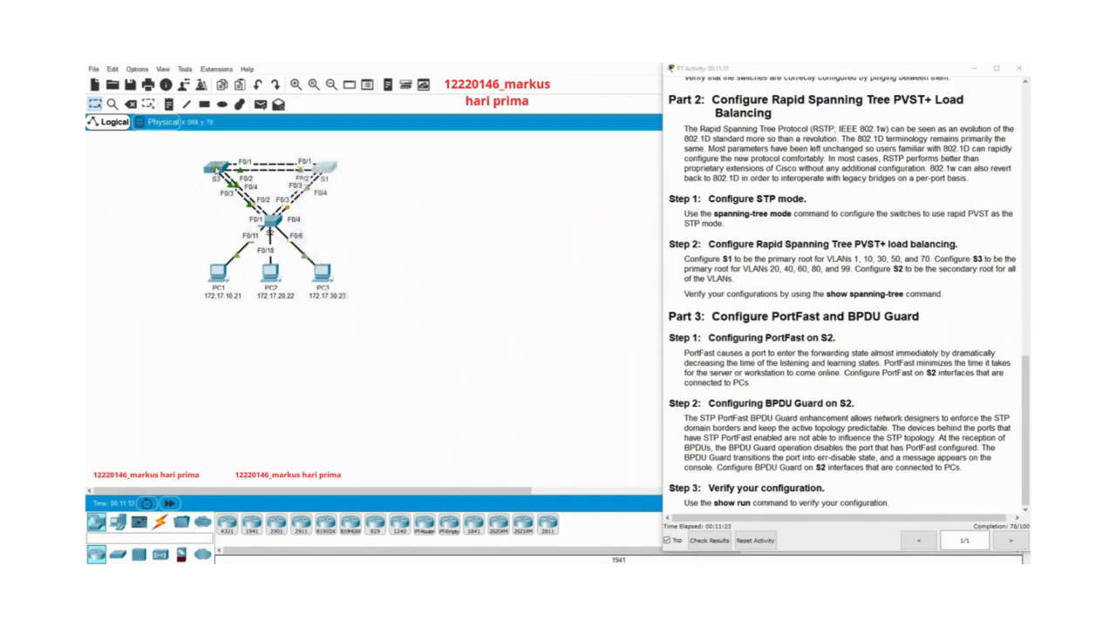
Open S3's command line interface, make it the primary spanning-tree root for VLANs 20,40,60,80,99 and close its window.
left_click(216, 168)
type("sp")
key("Tab")
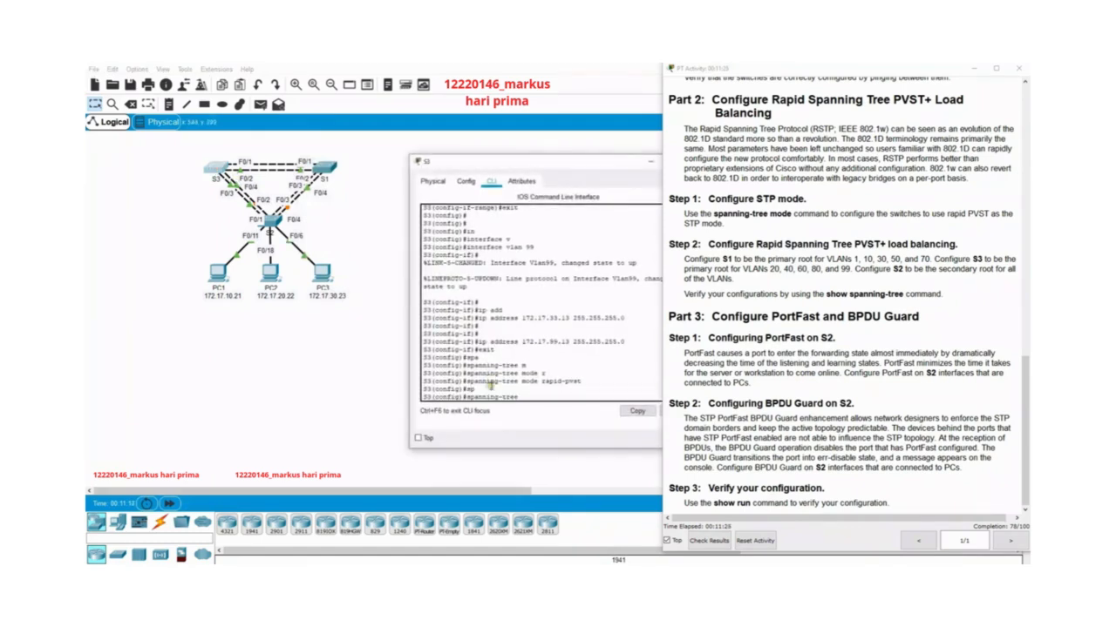
type("v")
key("Tab")
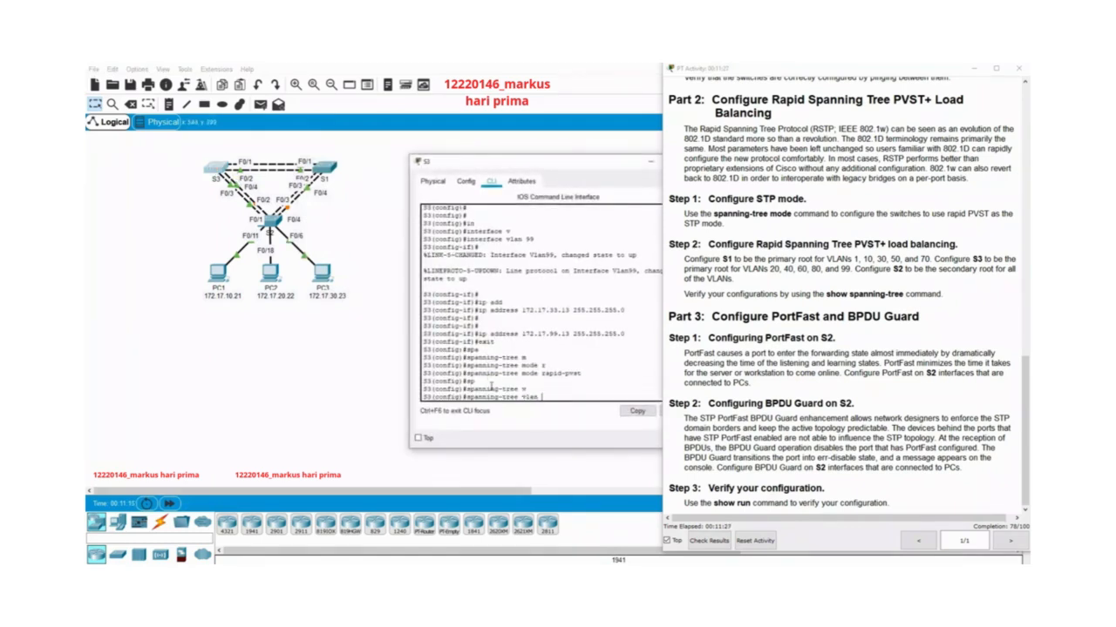
type("20,40,60,80,99 ro")
key("Tab")
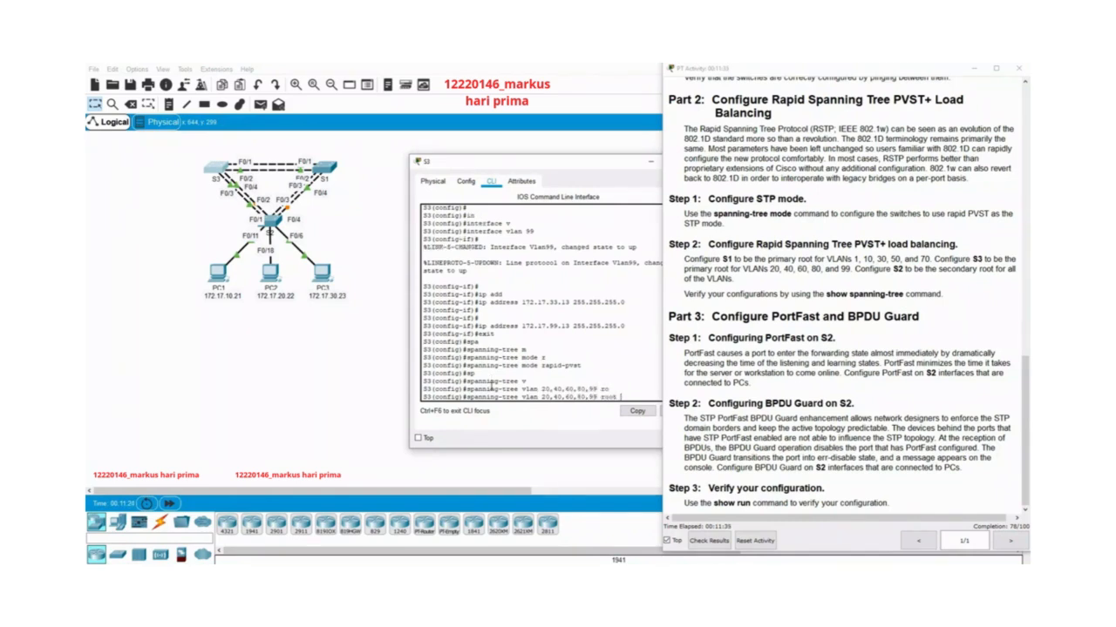
type("pr")
key("Tab")
key("Return")
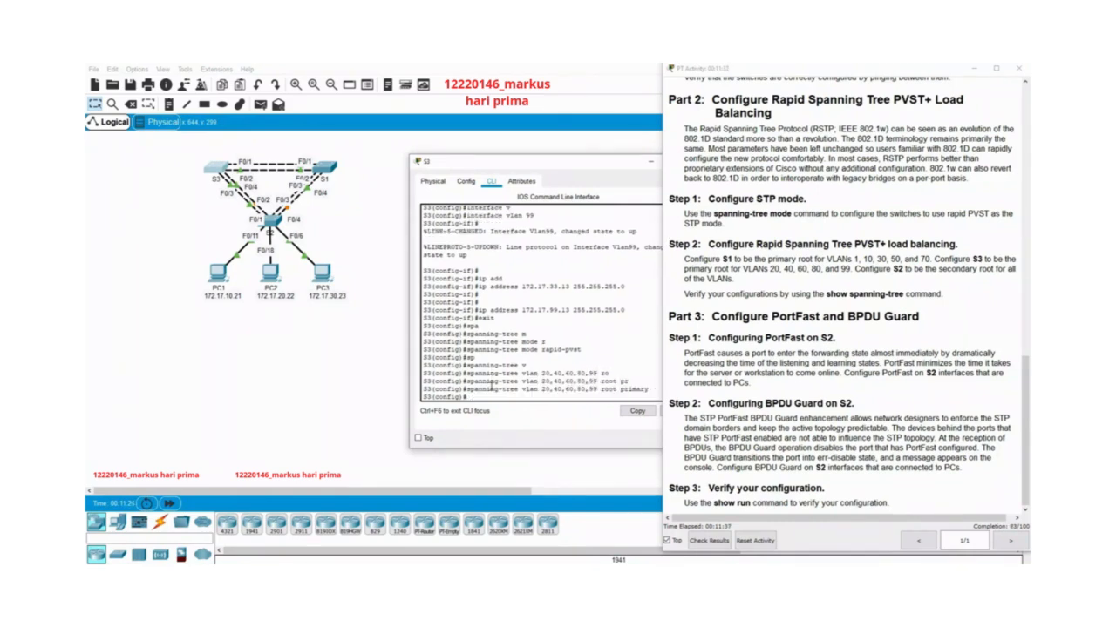
left_click_drag(604, 164, 473, 163)
left_click(619, 158)
Open S2's command line interface and exit interface configuration to global configuration mode.
left_click(271, 220)
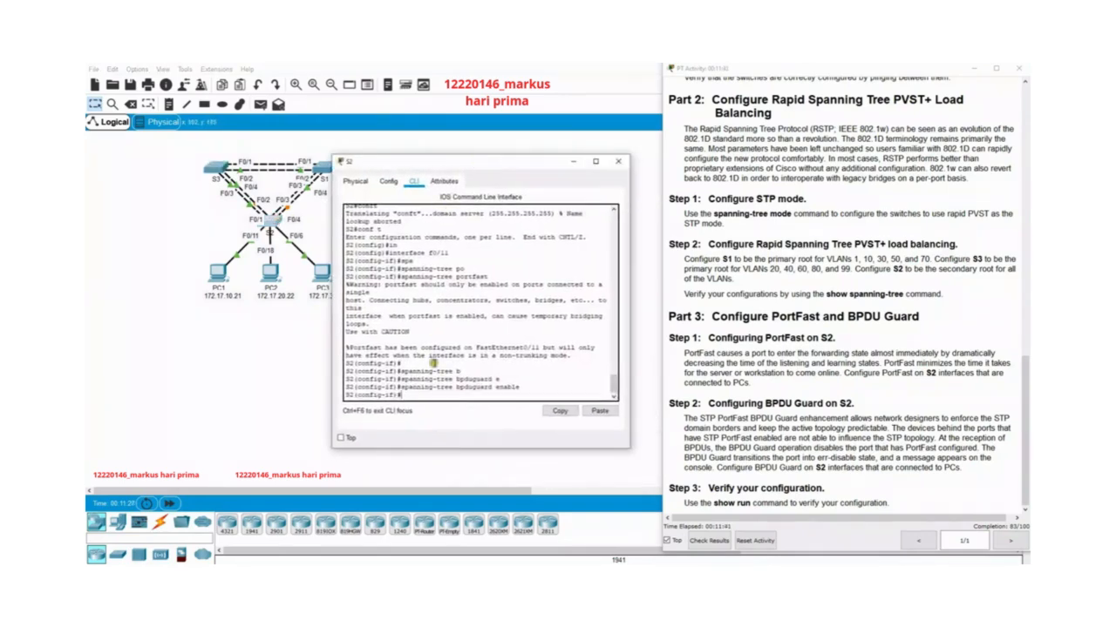
type("sp")
key("Tab")
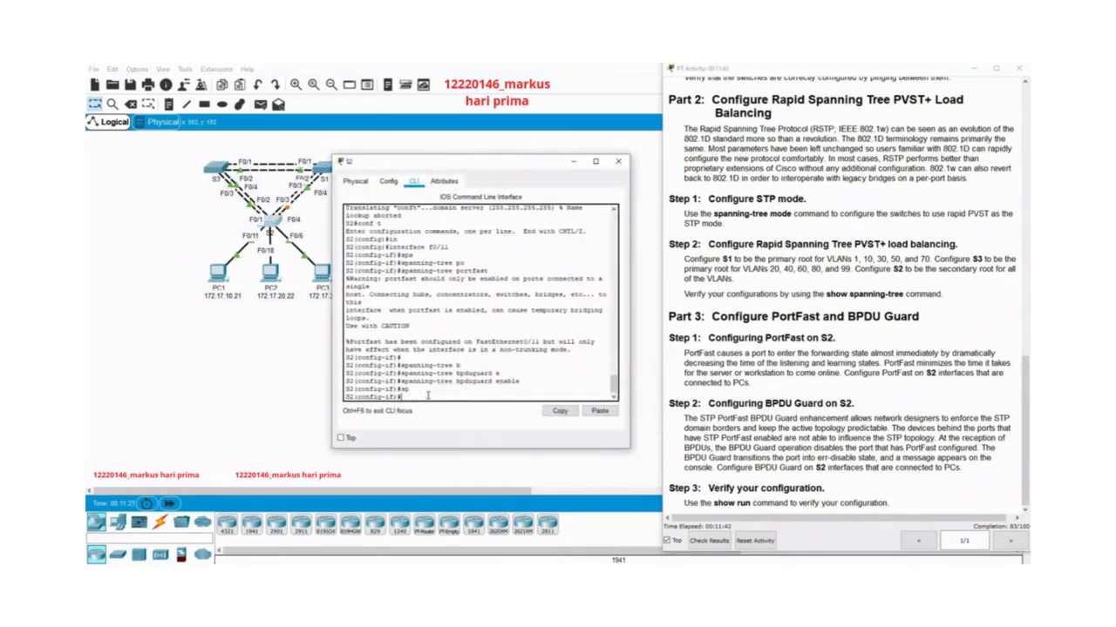
type("exit")
key("Return")
Make S2 the secondary spanning-tree root for VLANs 1,10,20,30,40,50,60,70,80,99 and close its window.
type("sp")
key("Tab")
type("a")
key("Tab")
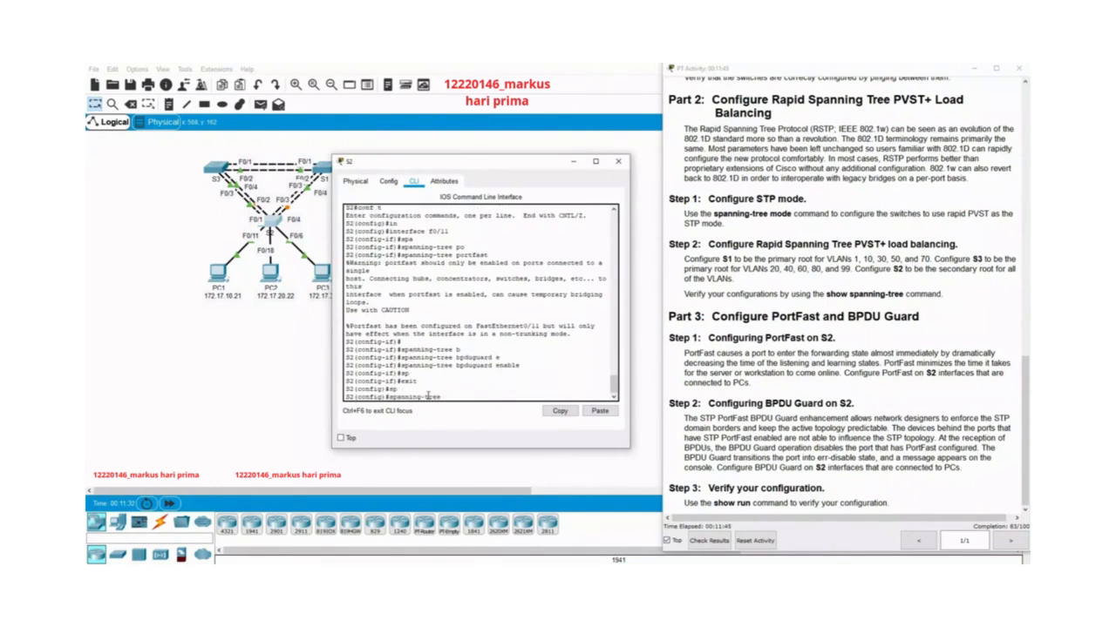
type("v")
key("Tab")
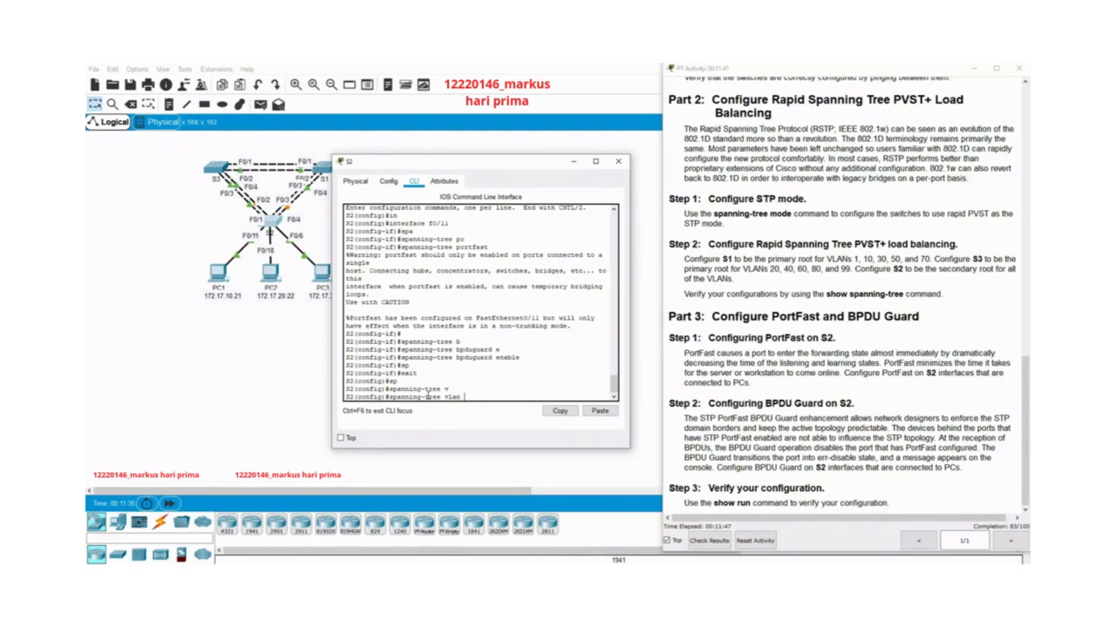
type(",")
type("1,")
type("10,20,30,4")
type("0,50,60,7")
type("0,8")
type("0,99")
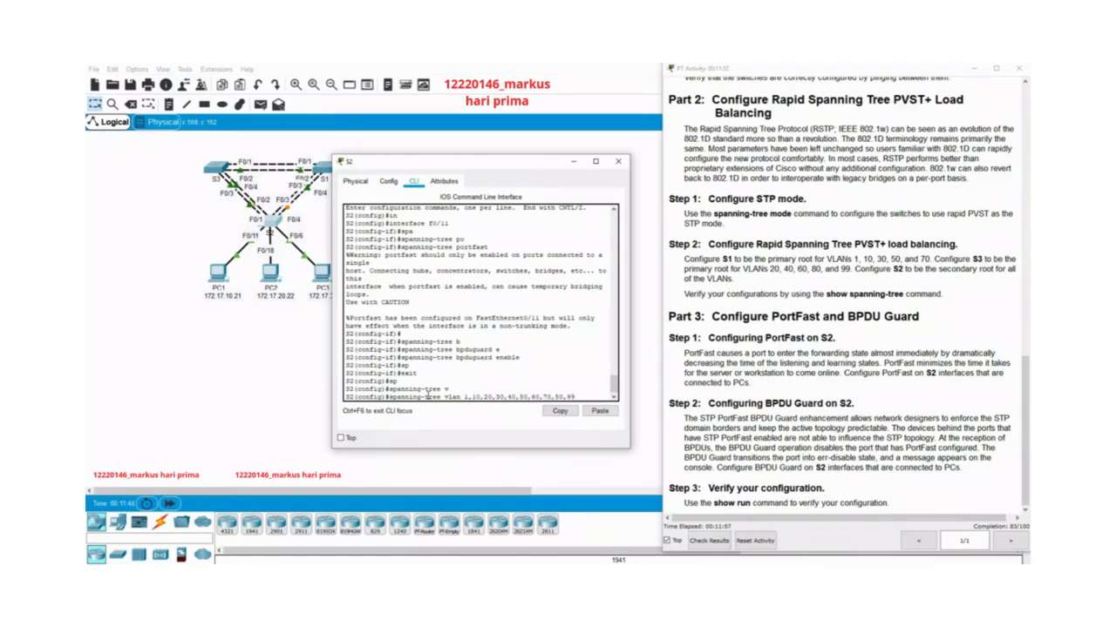
type(" ro")
key("Tab")
type("se")
key("Tab")
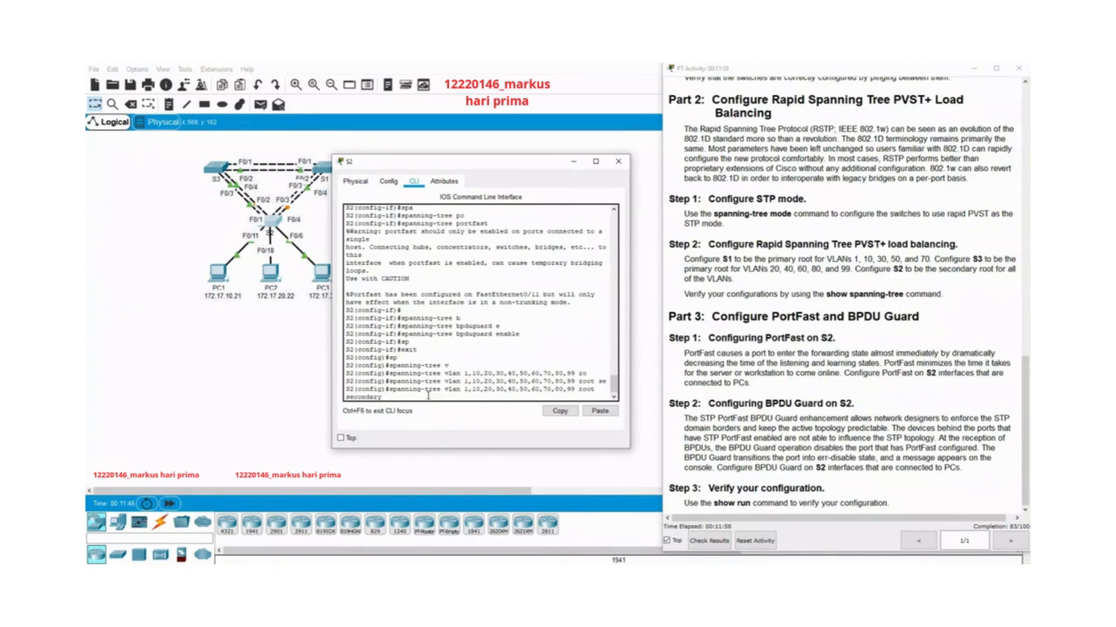
key("Return")
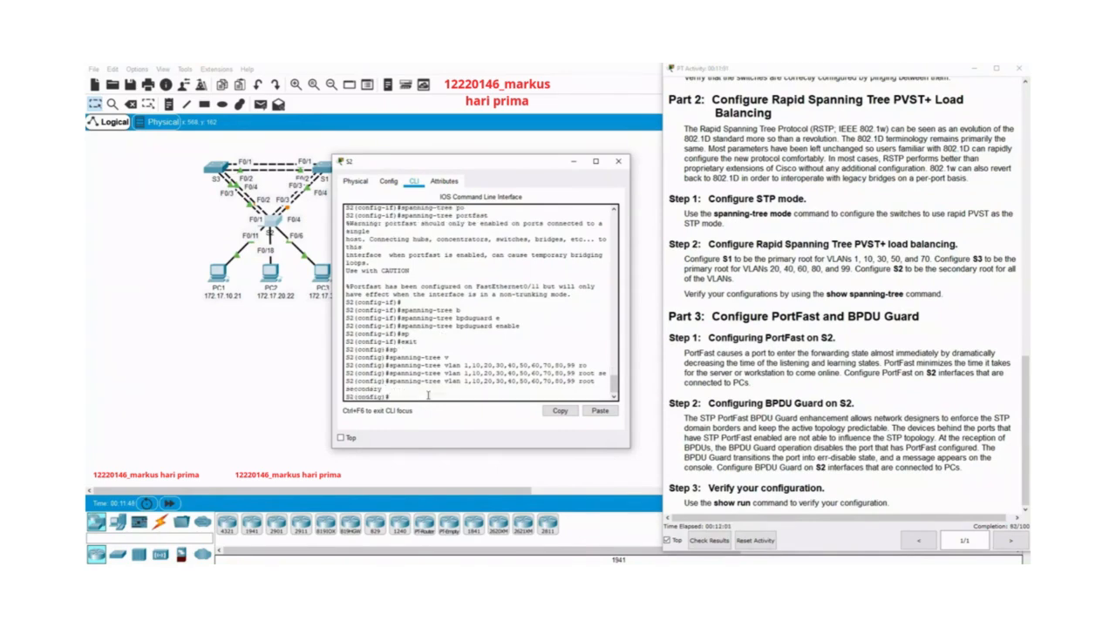
left_click(618, 162)
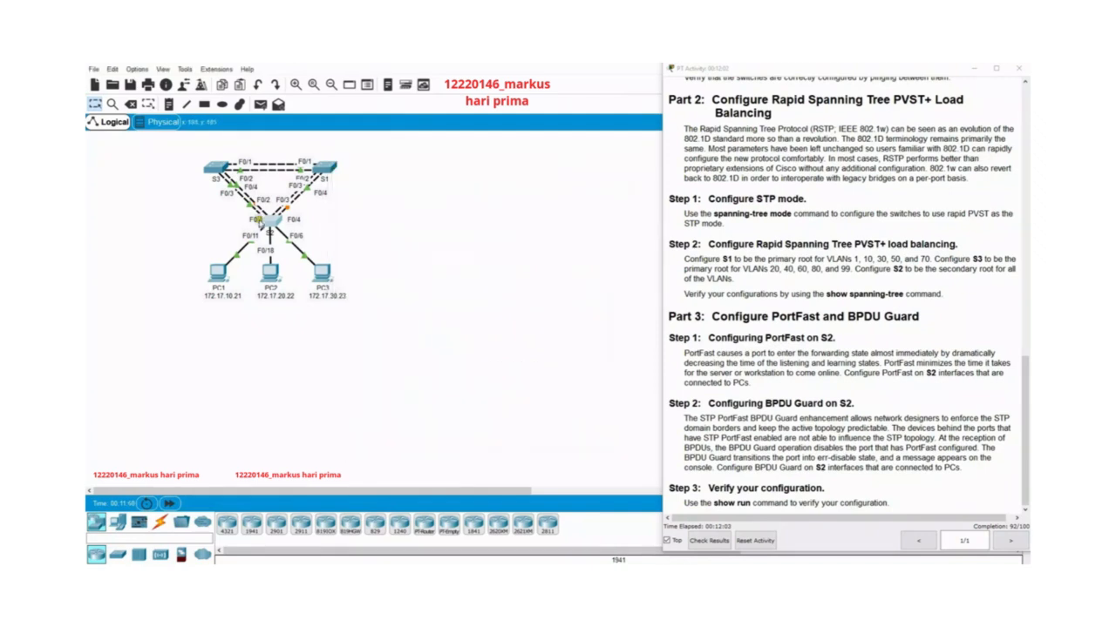
Reopen S2's command line interface and enter configuration of interface f0/18.
left_click(261, 222)
left_click_drag(562, 161, 471, 150)
left_click_drag(504, 309, 420, 301)
left_click(448, 360)
left_click(401, 381)
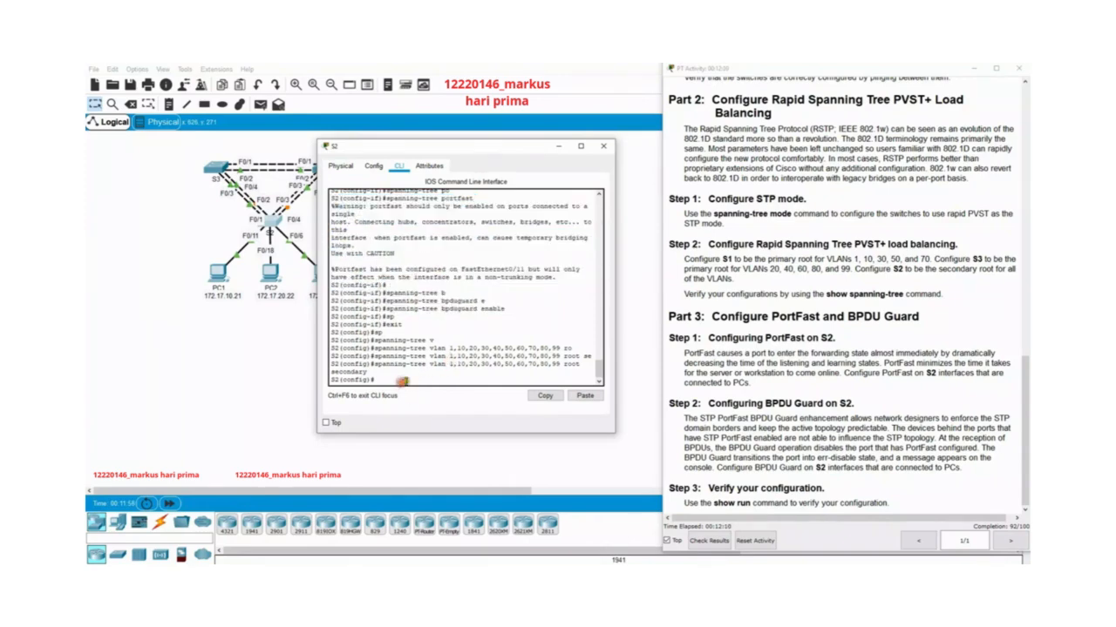
type("spanning-tree portfast")
key("BackSpace")
key("BackSpace")
key("BackSpace")
key("BackSpace")
key("BackSpace")
key("BackSpace")
key("BackSpace")
key("BackSpace")
key("BackSpace")
key("BackSpace")
key("BackSpace")
key("BackSpace")
key("BackSpace")
key("BackSpace")
key("BackSpace")
key("BackSpace")
key("BackSpace")
key("BackSpace")
key("BackSpace")
key("BackSpace")
type("interface f0/18")
key("Return")
Enable spanning-tree PortFast on S2's interface f0/18.
type("sp")
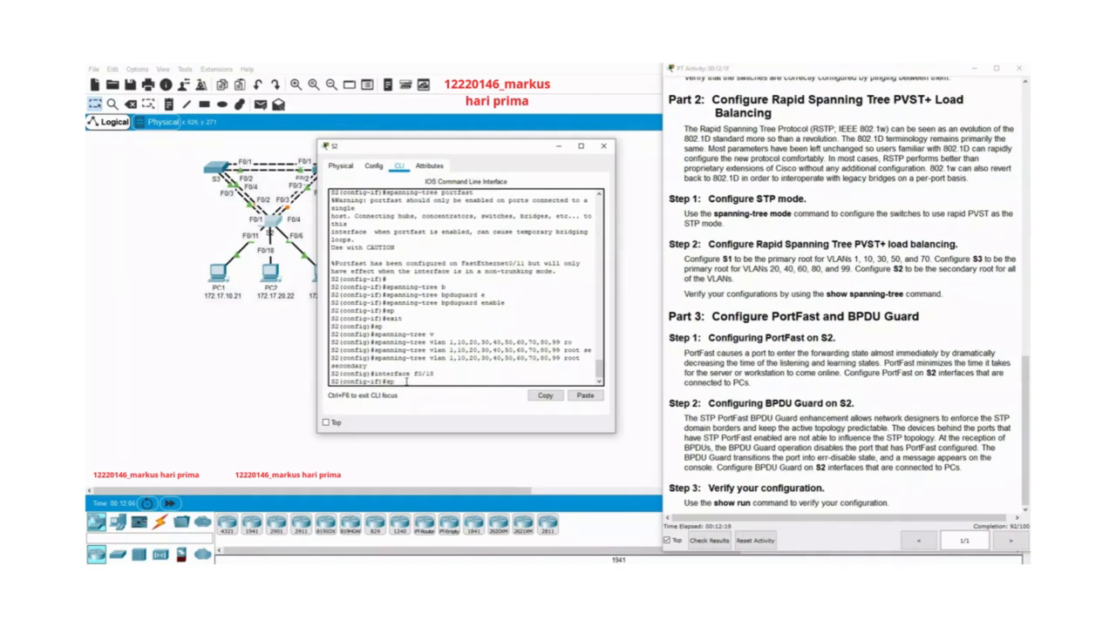
key("Tab")
type("a")
key("Tab")
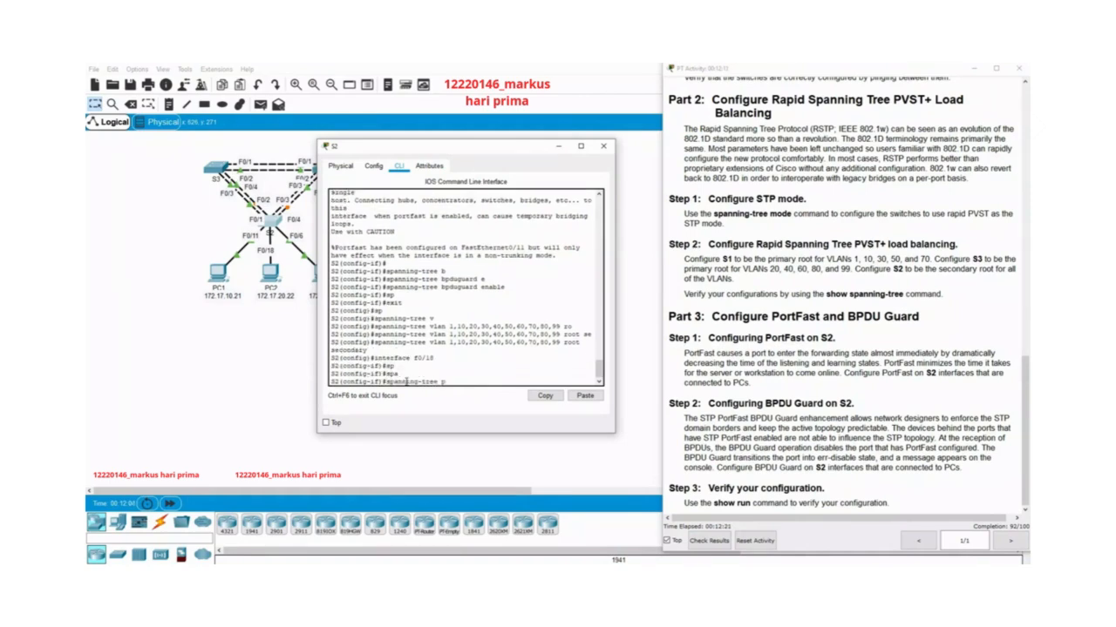
type("p")
key("Tab")
key("Return")
key("Return")
Enable spanning-tree BPDU Guard on S2's interface f0/18 and close the switch's window.
key("Up")
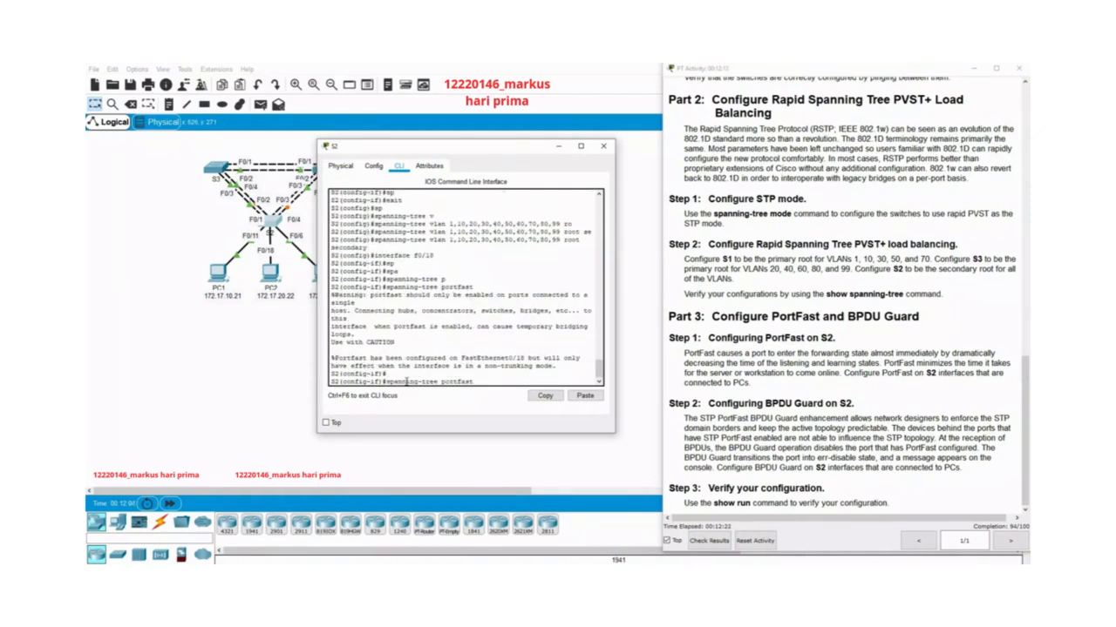
key("Up")
key("Down")
key("BackSpace")
key("BackSpace")
key("BackSpace")
key("BackSpace")
key("BackSpace")
key("BackSpace")
key("BackSpace")
key("BackSpace")
type("bp")
key("Tab")
type("e")
key("Tab")
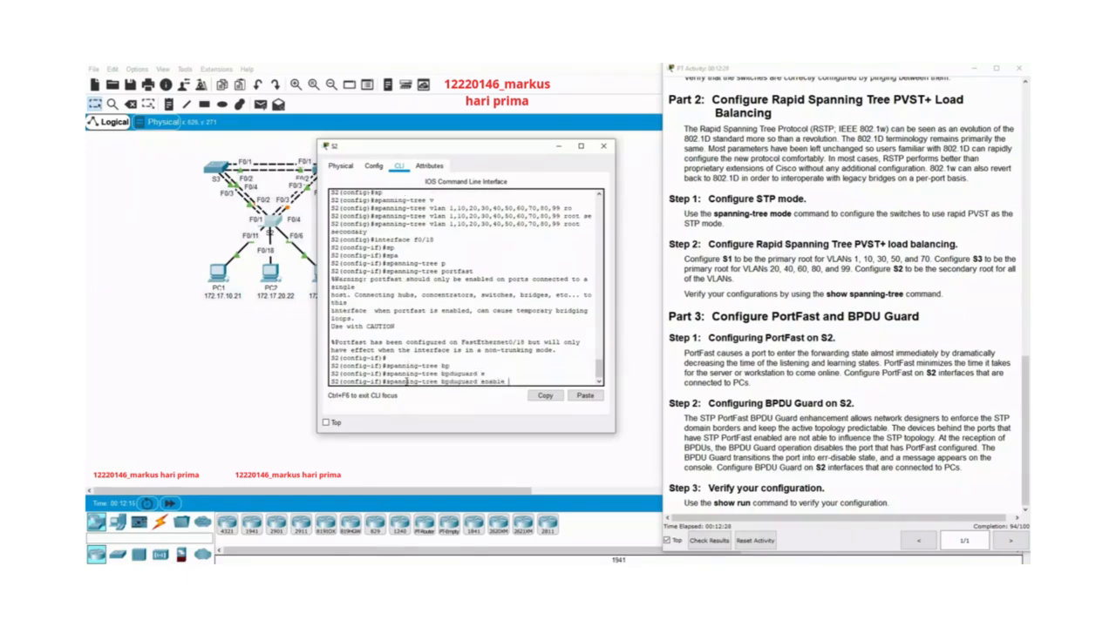
key("Return")
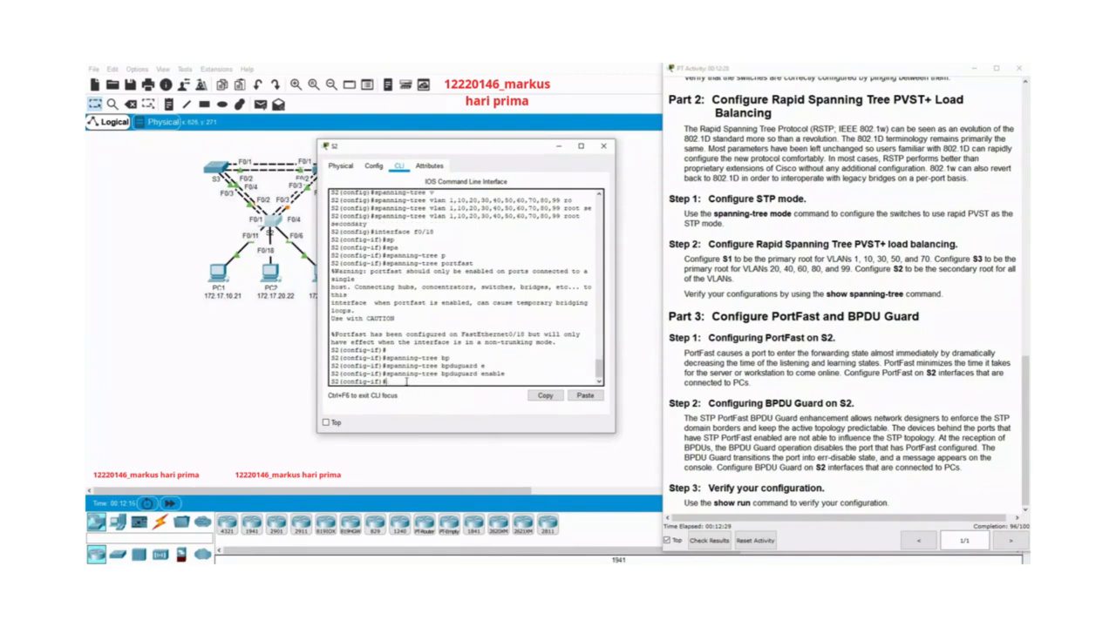
left_click(603, 147)
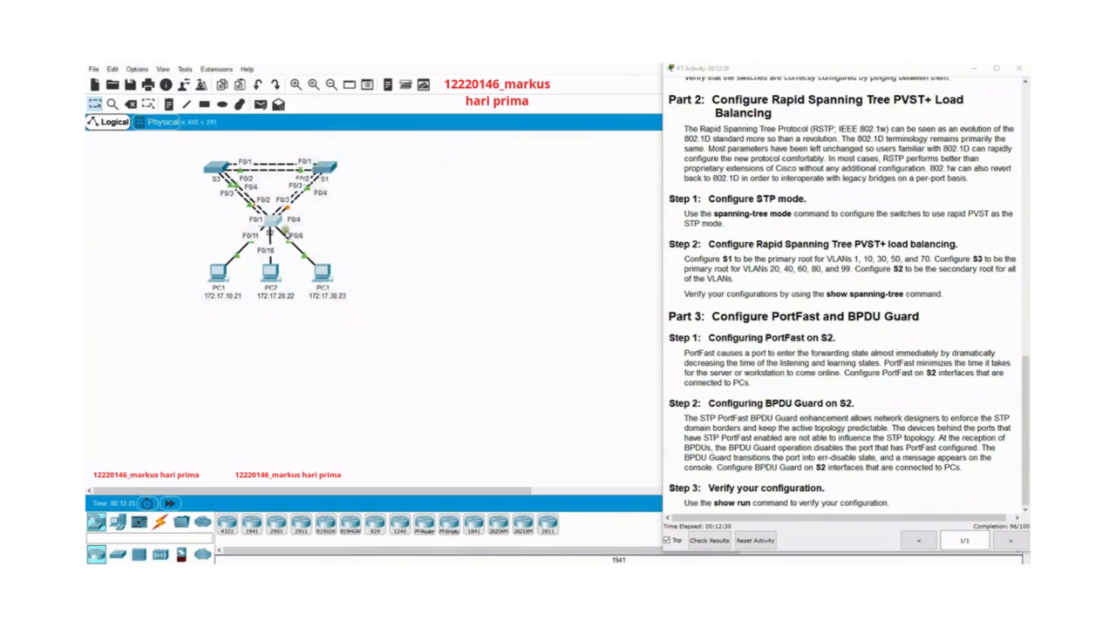
Reopen S2's command line interface and switch to configuration of interface f0/6.
left_click(272, 221)
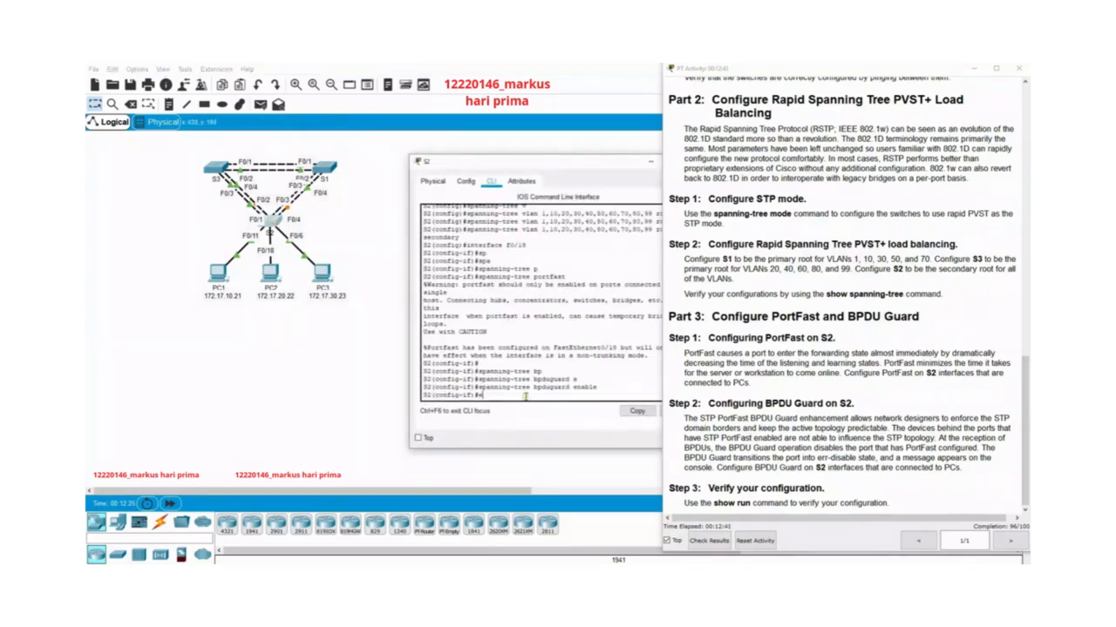
key("Up")
key("Up")
key("Up")
key("BackSpace")
key("BackSpace")
type("6")
key("Return")
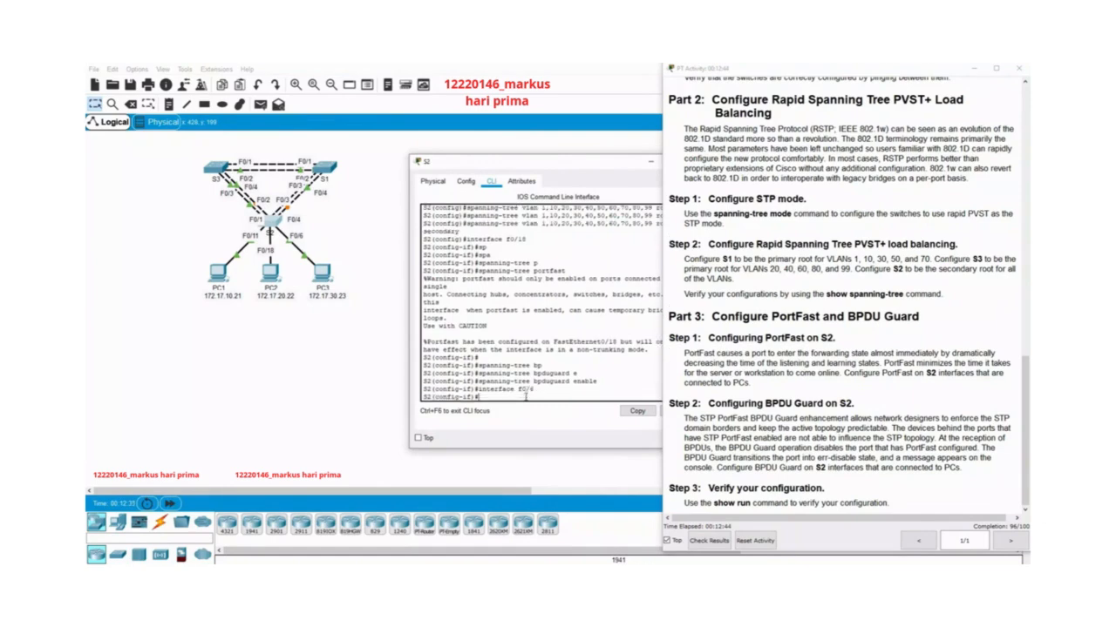
Enable spanning-tree PortFast on S2's interface f0/6.
type("spa")
key("Tab")
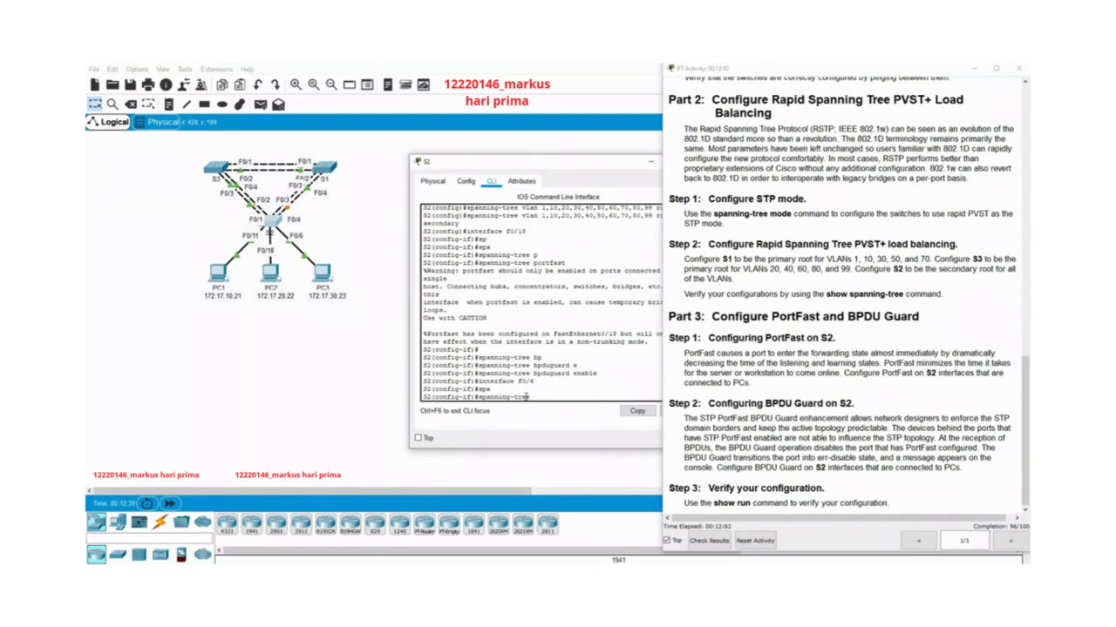
type("po")
key("Tab")
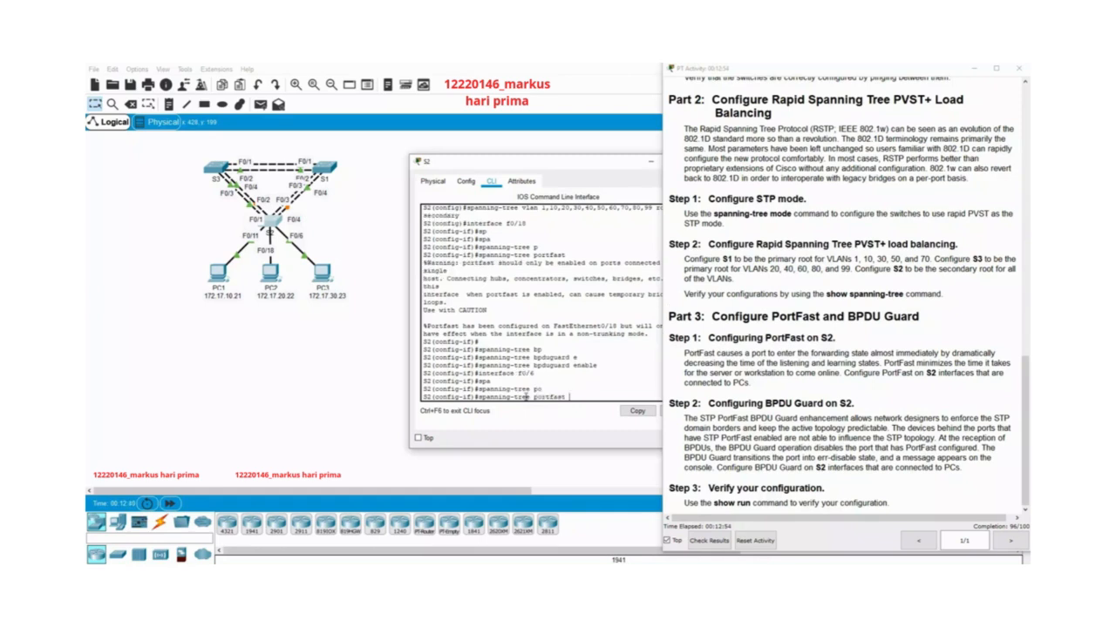
key("Return")
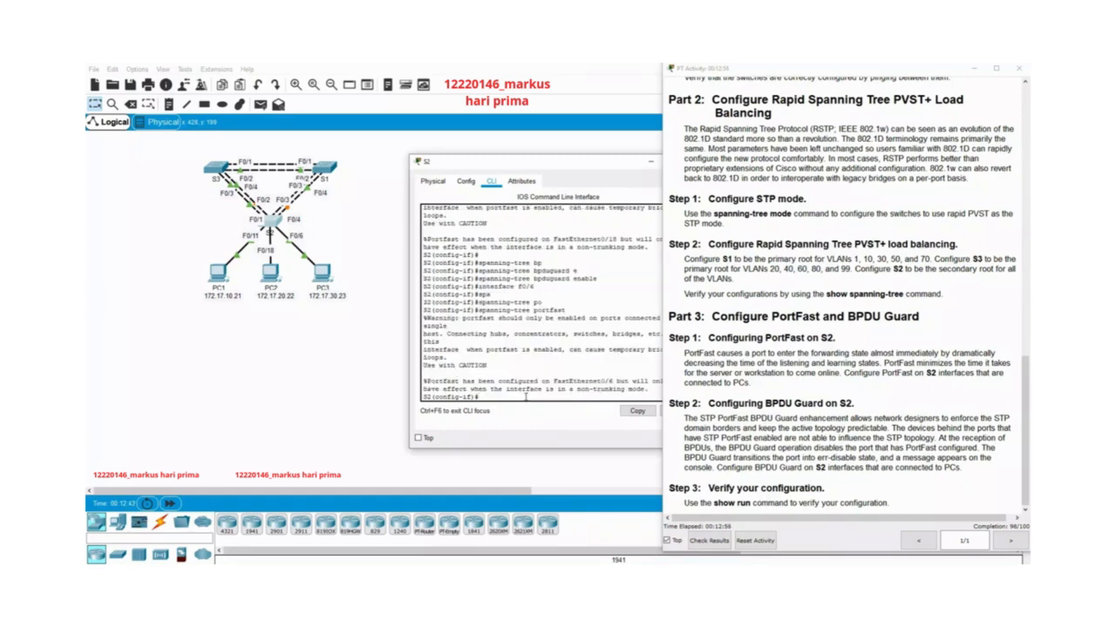
Enable spanning-tree BPDU Guard on S2's interface f0/6 and close the switch's window.
type("s")
key("Tab")
type("sp")
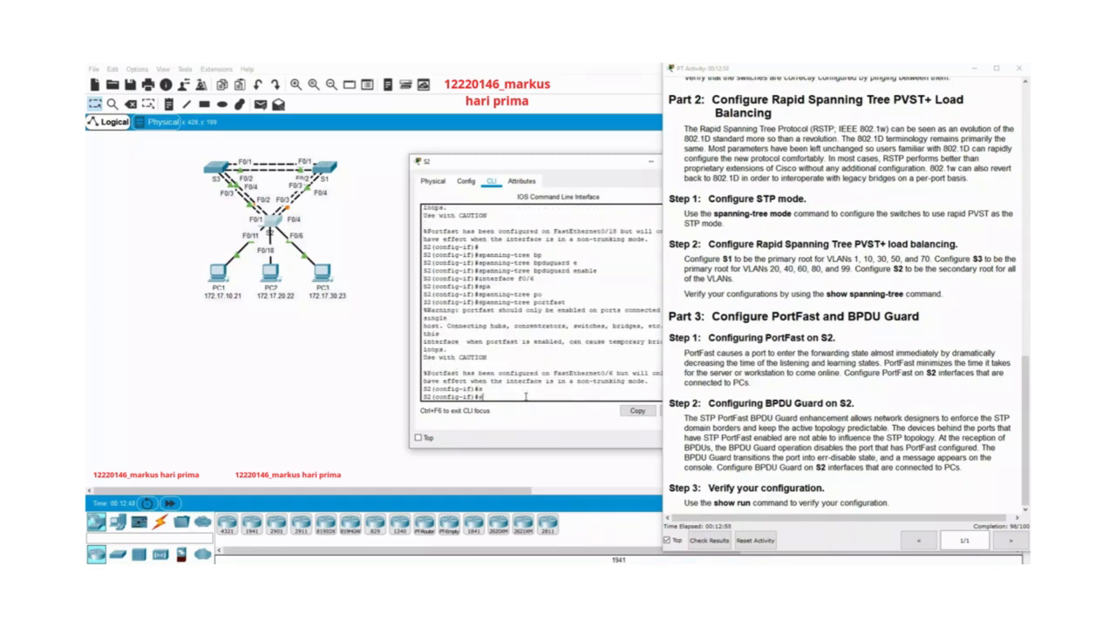
key("Tab")
type("a")
key("Tab")
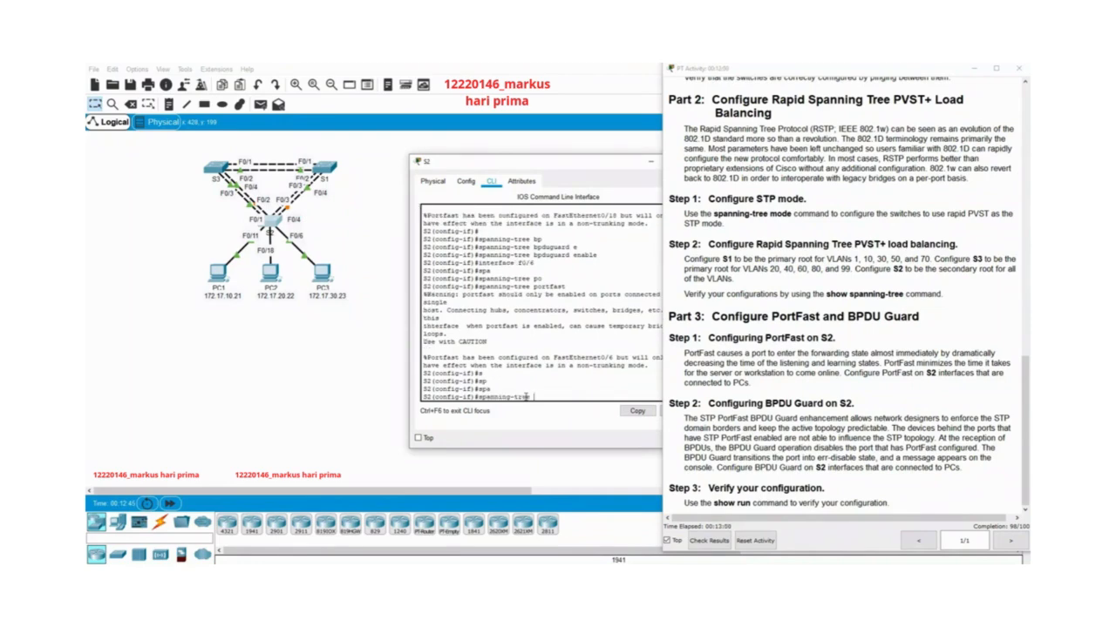
type("b")
key("Tab")
type("e")
key("Tab")
key("Return")
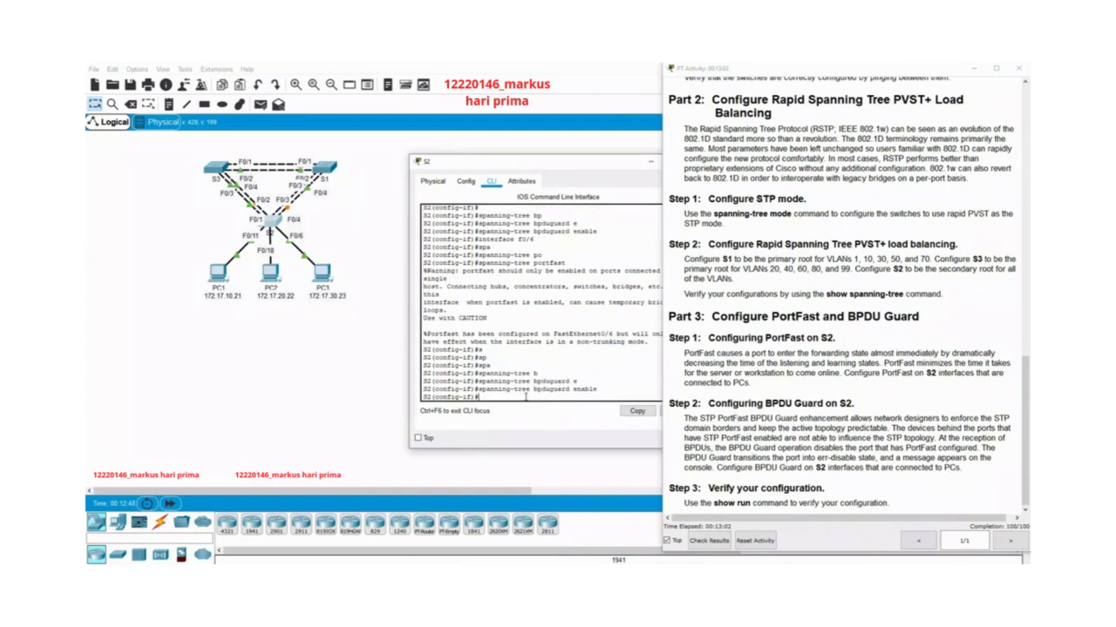
left_click_drag(608, 162, 468, 143)
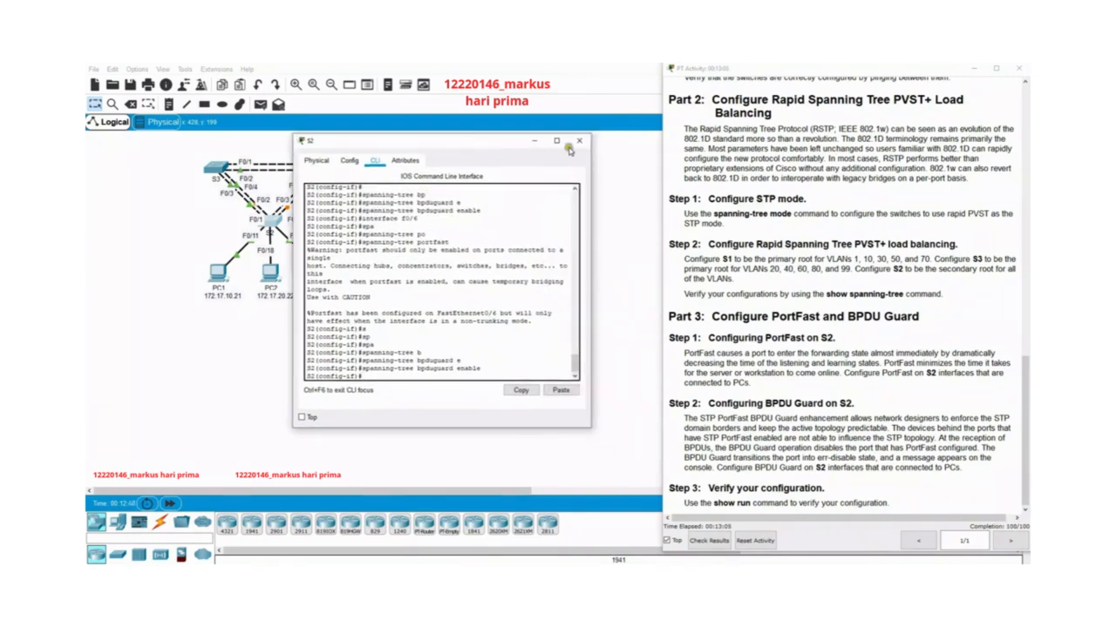
left_click(569, 144)
Check the activity results and review the full list of assessment items.
left_click(693, 380)
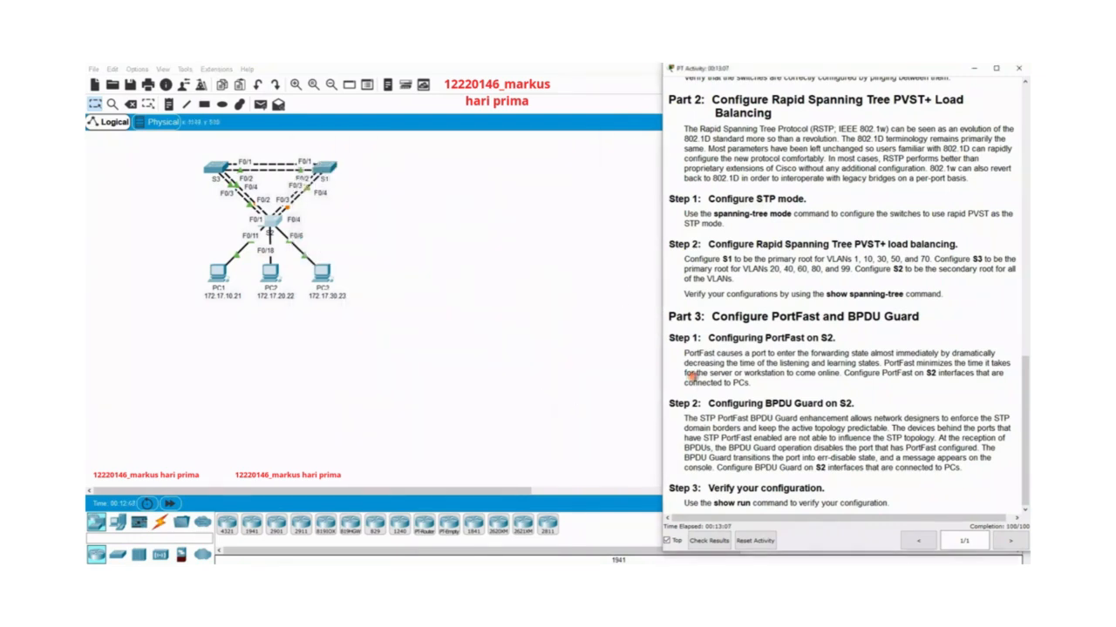
left_click(711, 541)
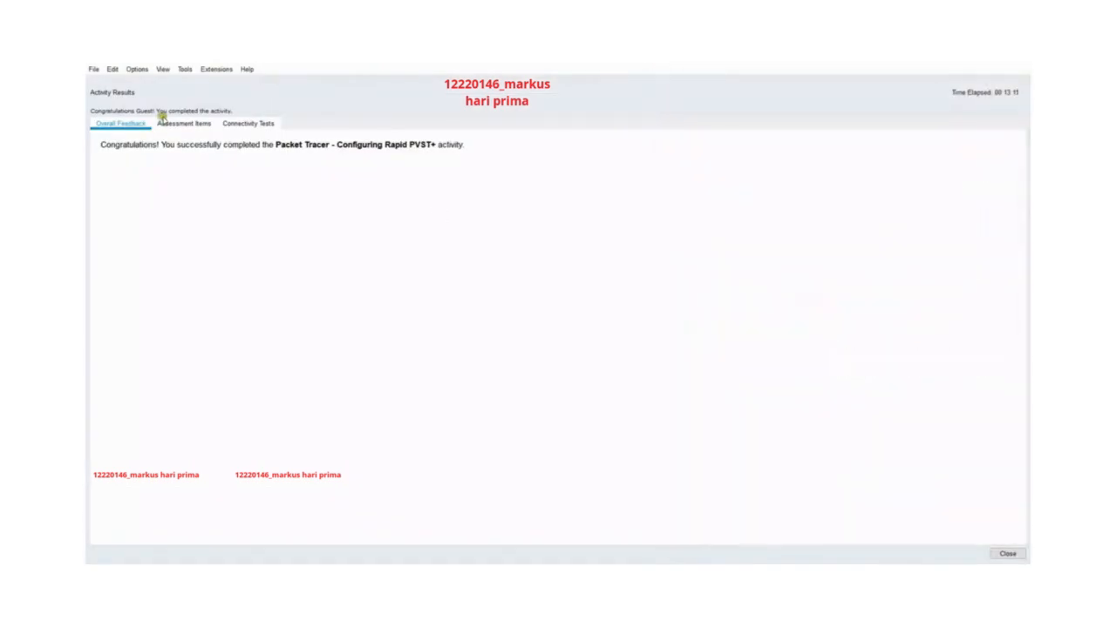
left_click(165, 120)
left_click_drag(350, 160, 434, 161)
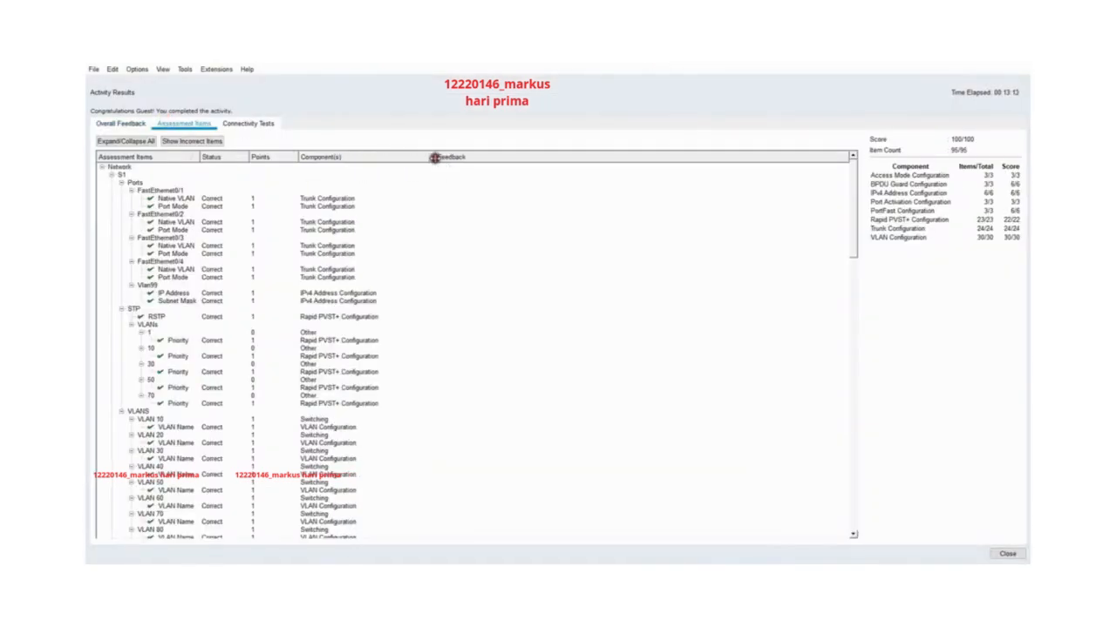
left_click_drag(853, 190, 846, 471)
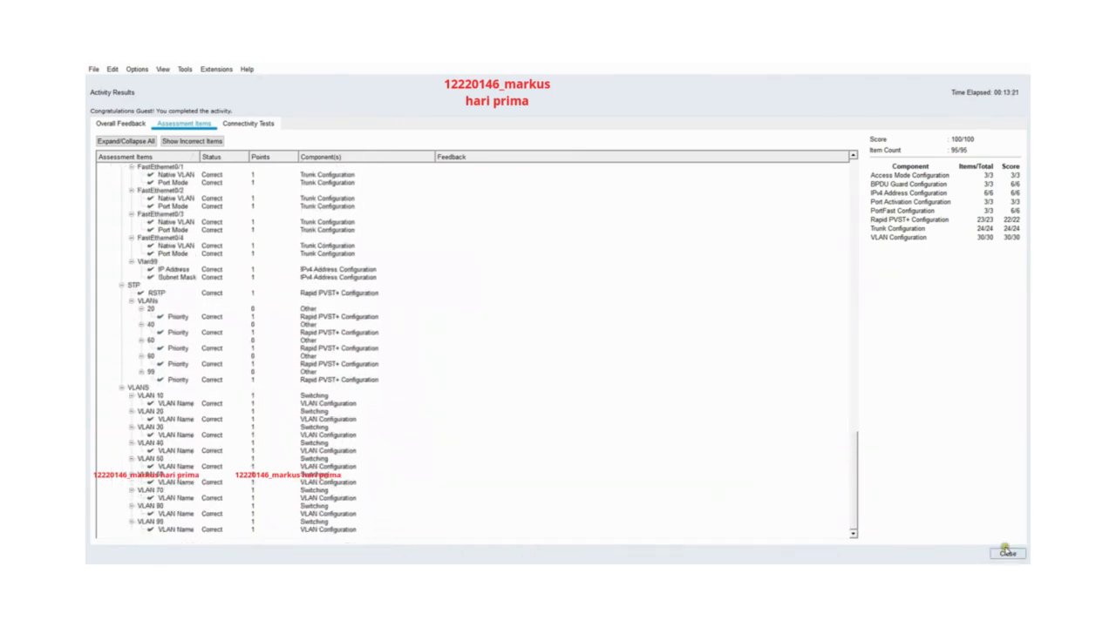